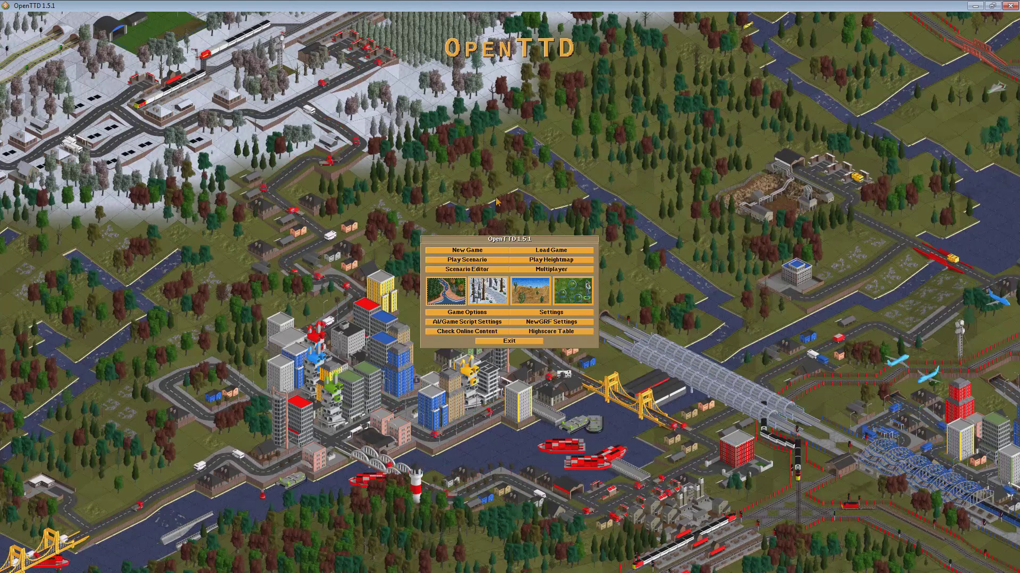
# Step: Start a new game and generate a temperate 256 × 256 world with the existing world generation settings
pyautogui.click(465, 252)
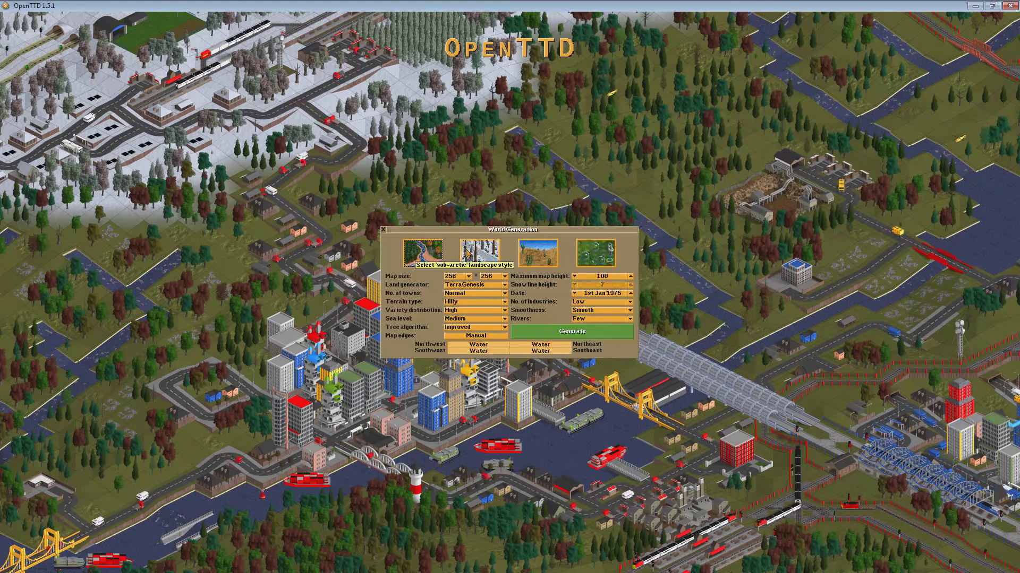
pyautogui.click(548, 335)
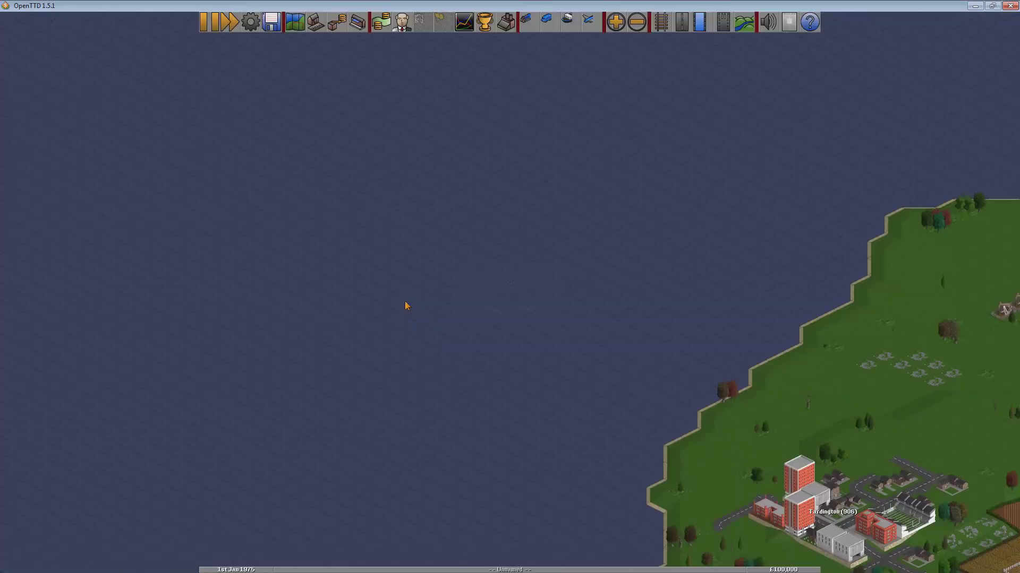
# Step: Resume the paused game with the rail line between Groborough and Tarfingway built
pyautogui.scroll(-3, 407, 306)
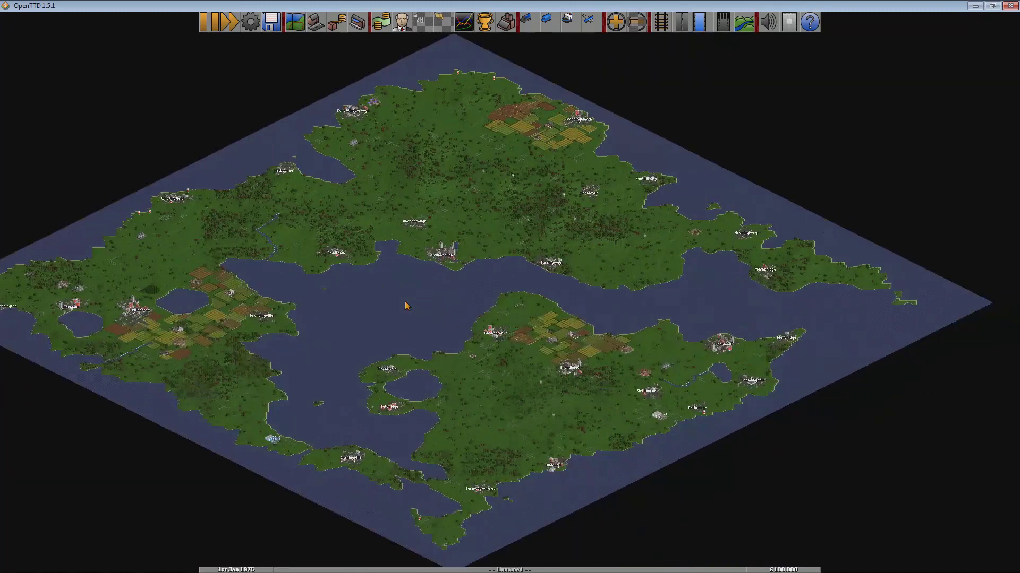
pyautogui.scroll(2, 529, 295)
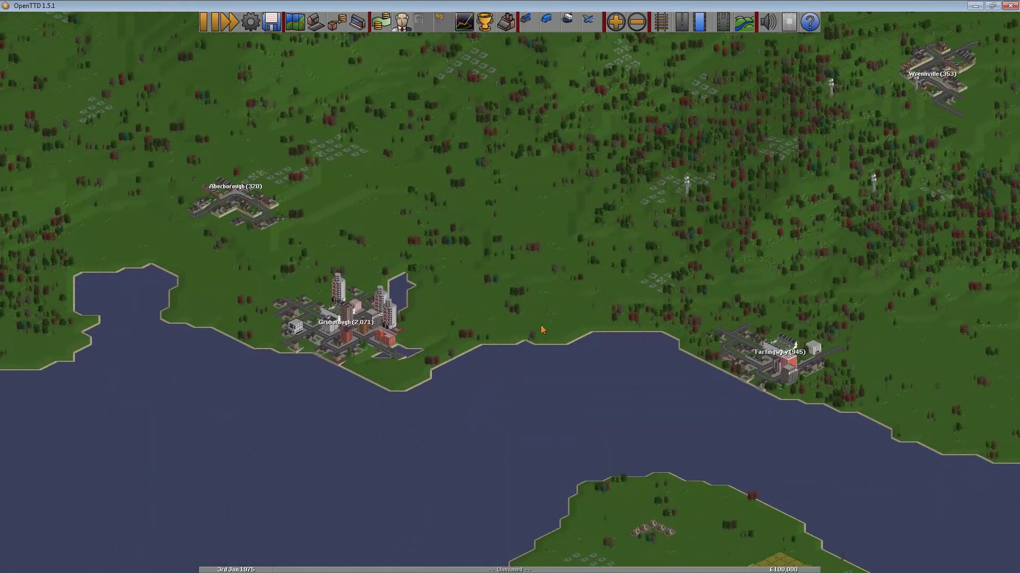
pyautogui.moveTo(541, 326); pyautogui.dragTo(553, 326)
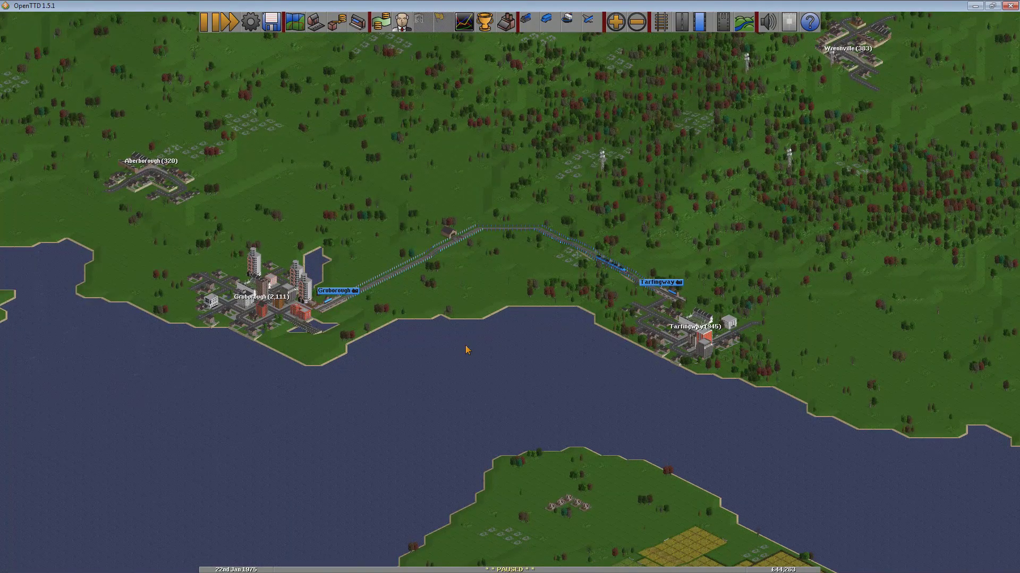
pyautogui.moveTo(465, 346)
pyautogui.mouseDown()
pyautogui.moveTo(464, 360)
pyautogui.moveTo(462, 352)
pyautogui.mouseUp()
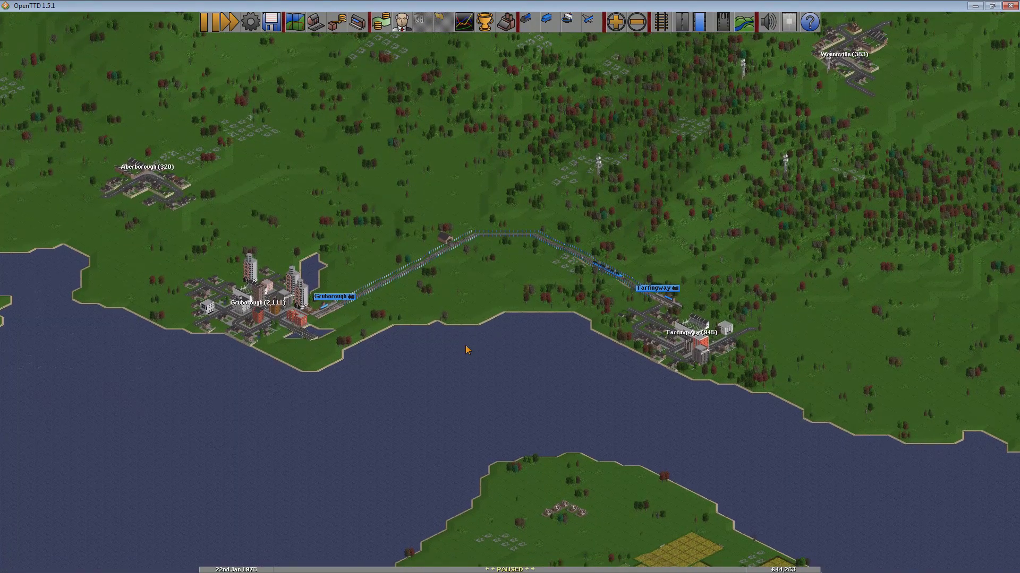
pyautogui.moveTo(475, 359); pyautogui.dragTo(486, 398)
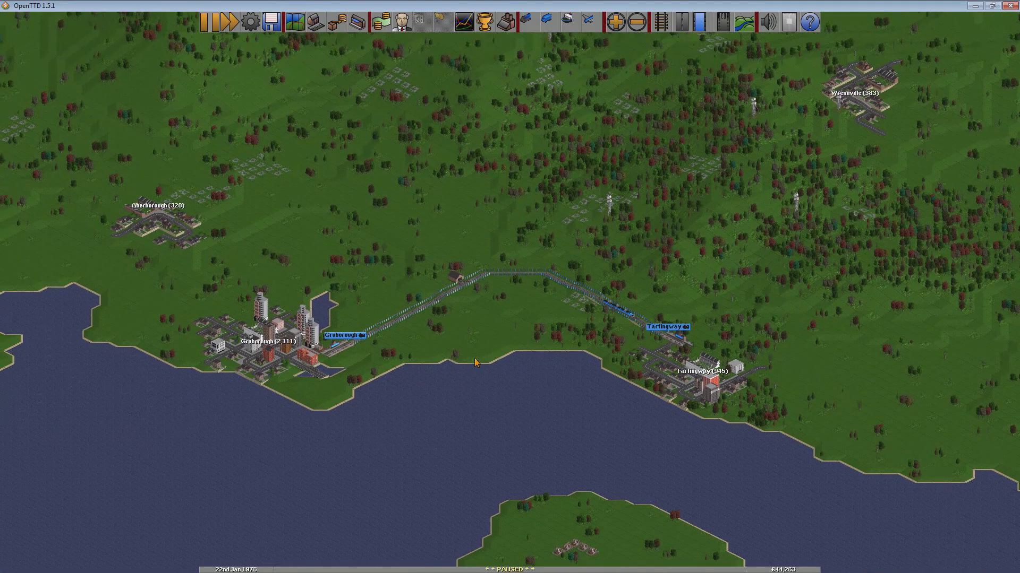
pyautogui.press('Pause')
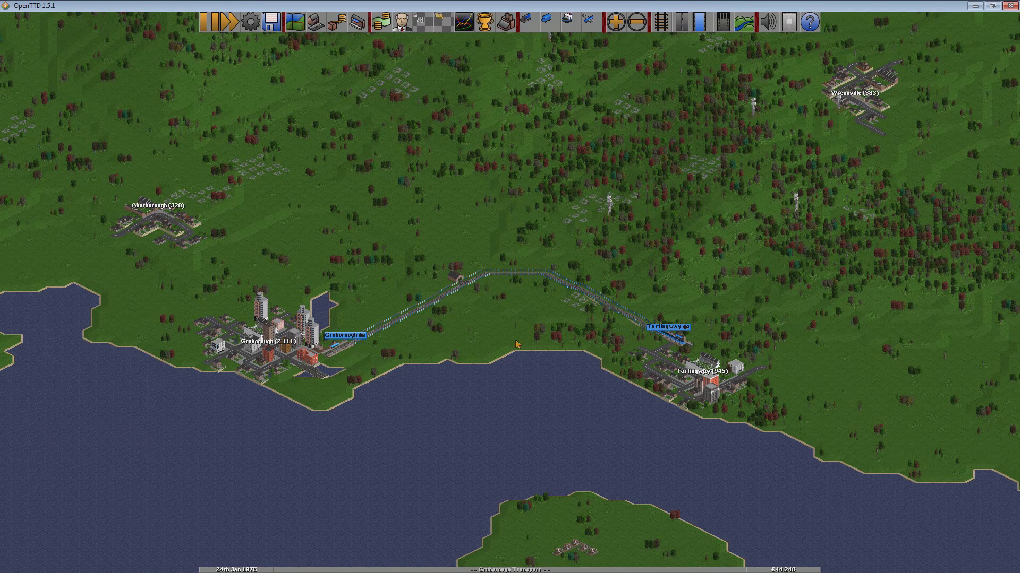
# Step: Examine the whole map, including its towns, industries and coastlines around the Groborough–Tarfingway line
pyautogui.scroll(-2, 516, 345)
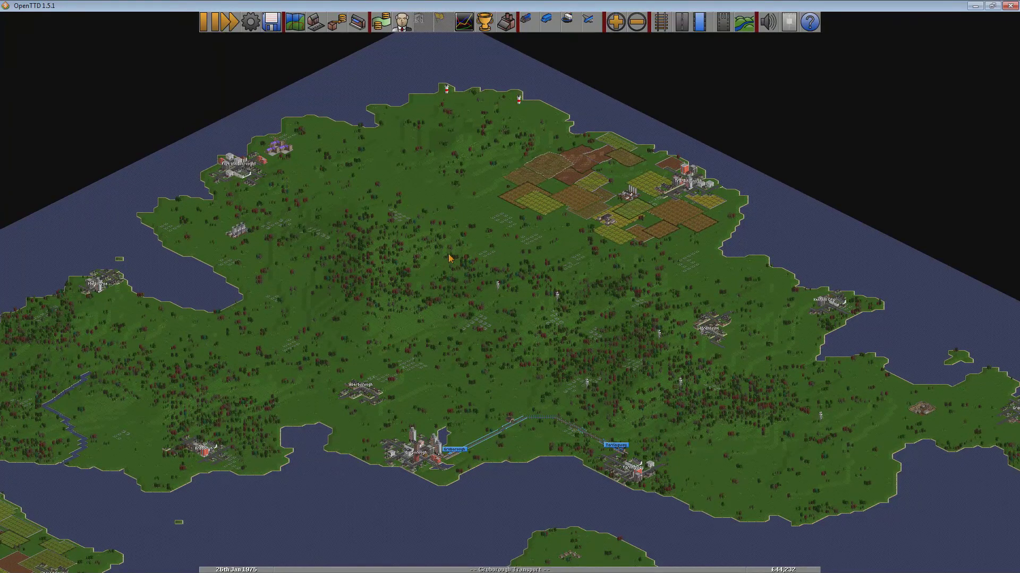
pyautogui.moveTo(527, 282); pyautogui.dragTo(527, 281)
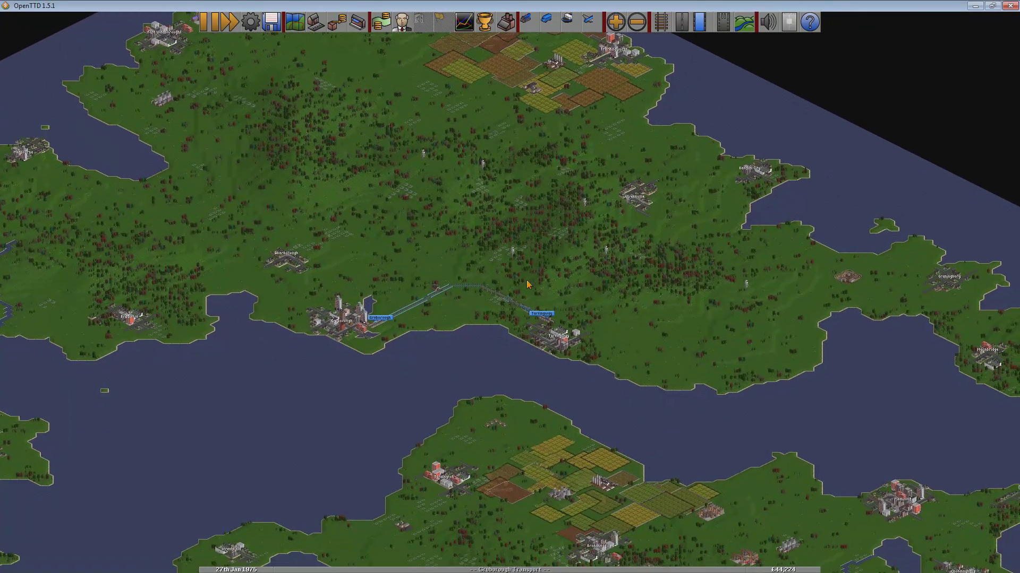
pyautogui.scroll(2, 576, 217)
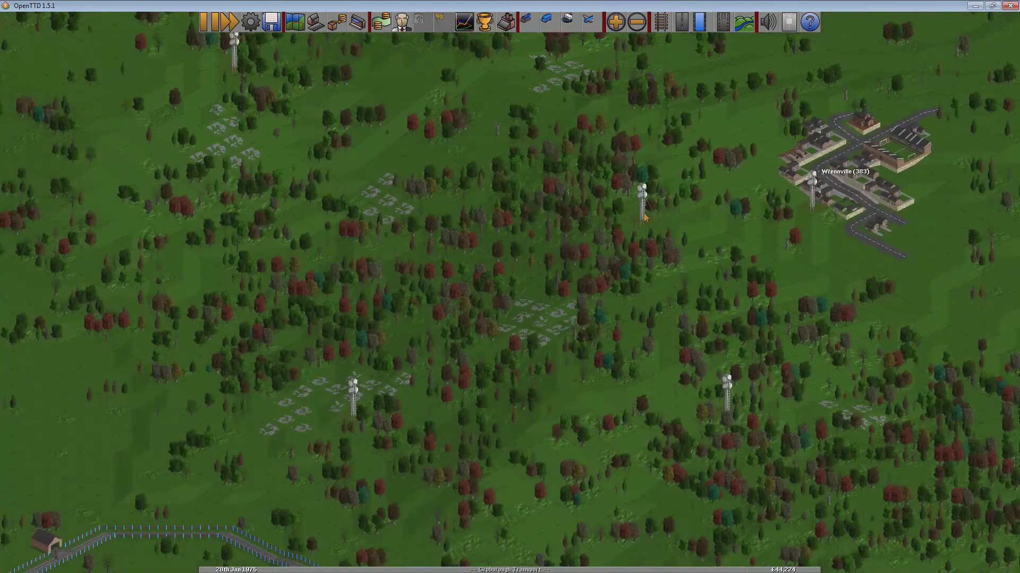
pyautogui.scroll(-4, 647, 225)
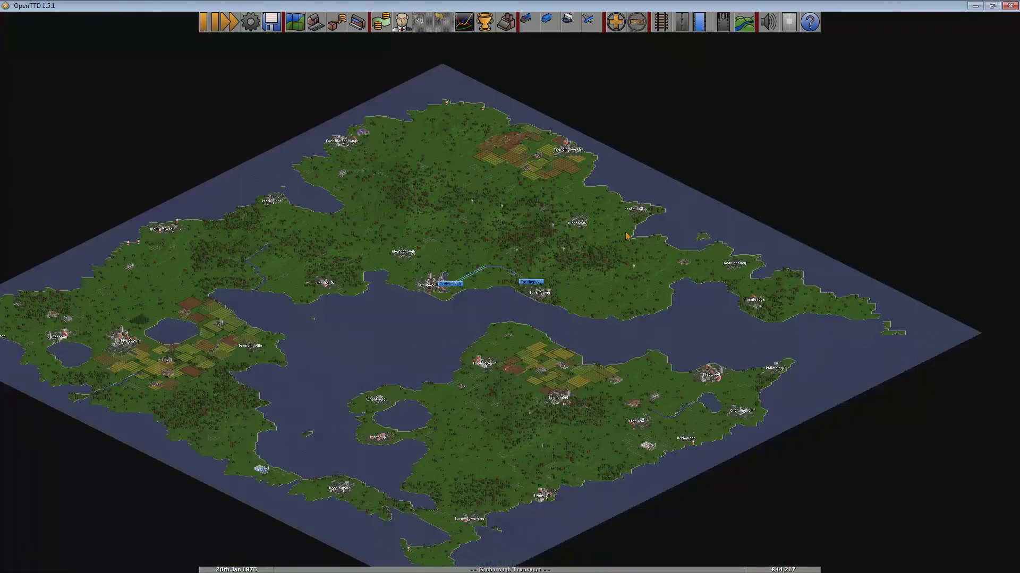
pyautogui.moveTo(572, 357); pyautogui.dragTo(574, 359)
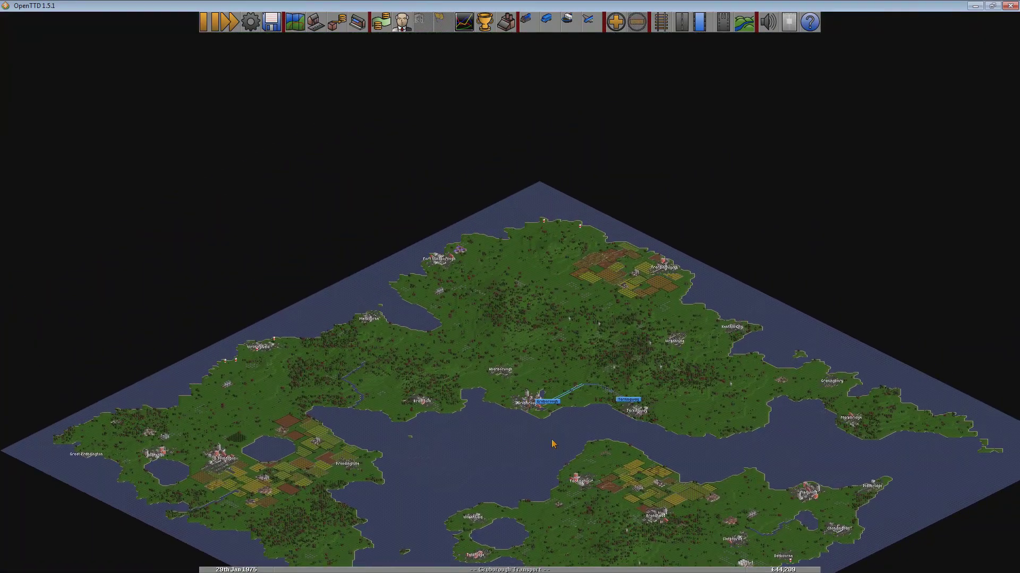
pyautogui.moveTo(489, 471); pyautogui.dragTo(447, 375)
pyautogui.moveTo(539, 297); pyautogui.dragTo(539, 297)
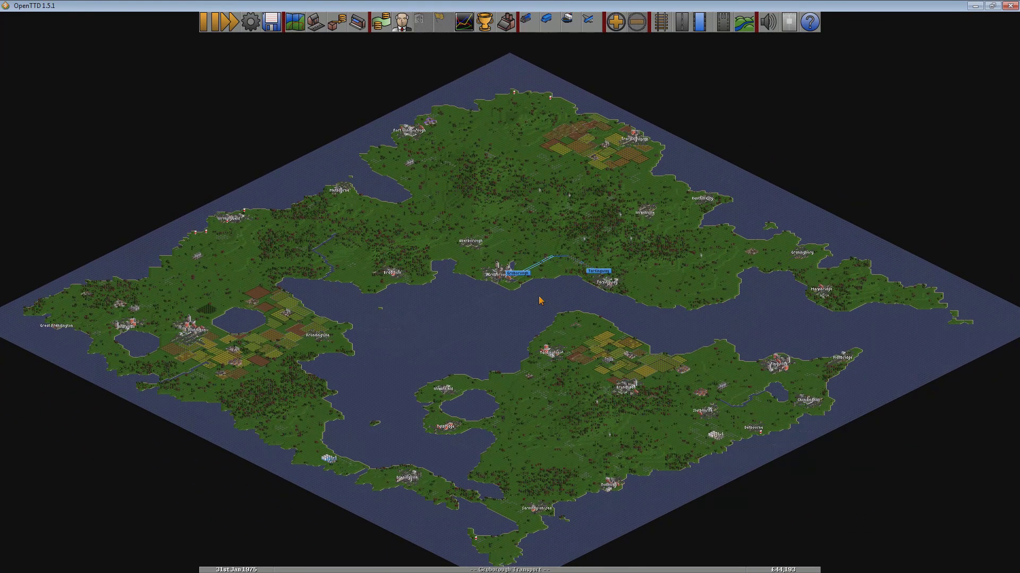
# Step: Save the running game under the name OTTUTgamebrake
pyautogui.click(272, 23)
pyautogui.click(281, 37)
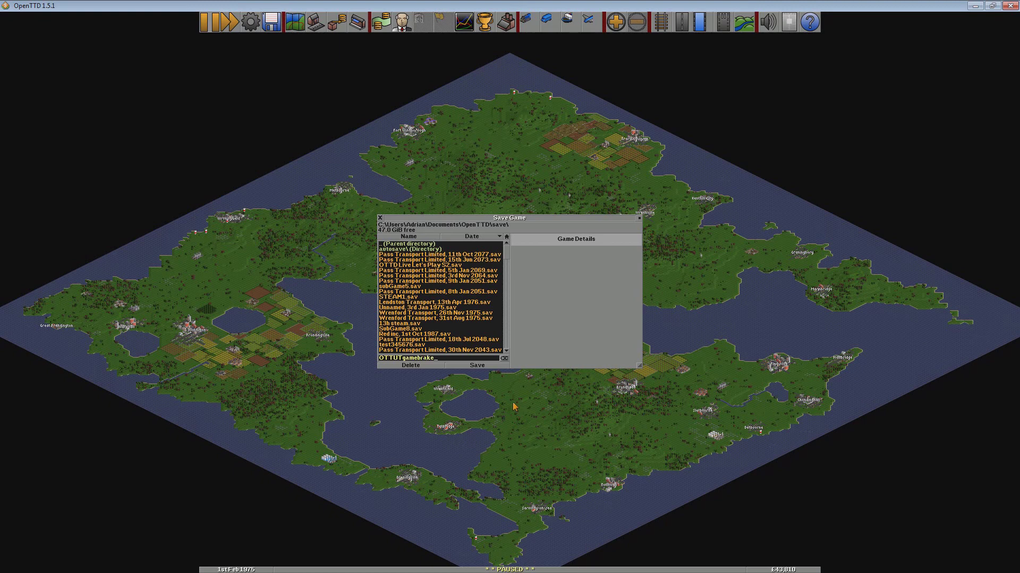
pyautogui.click(475, 366)
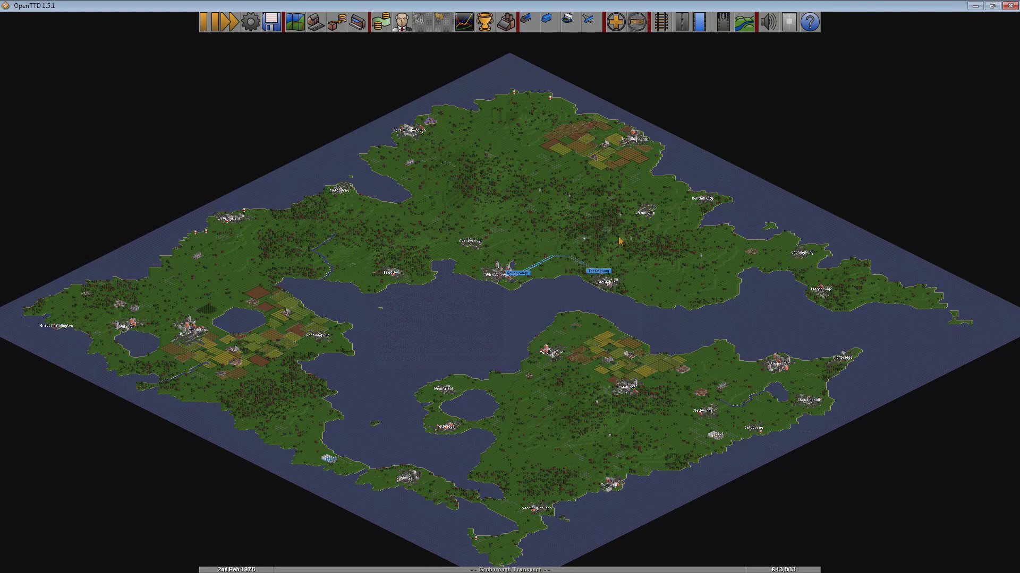
# Step: Abandon the current game
pyautogui.moveTo(550, 395); pyautogui.dragTo(548, 427)
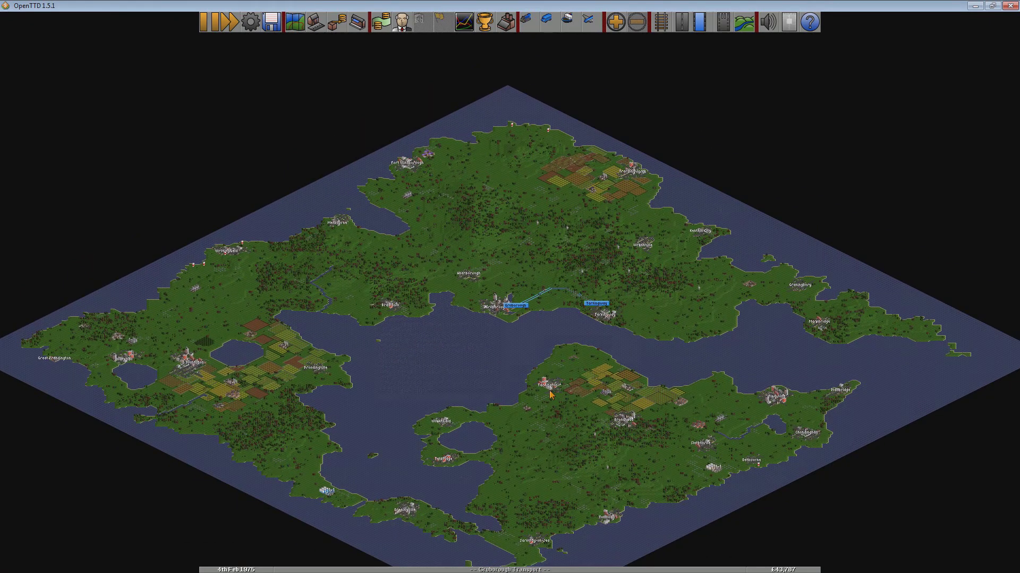
pyautogui.press('Down')
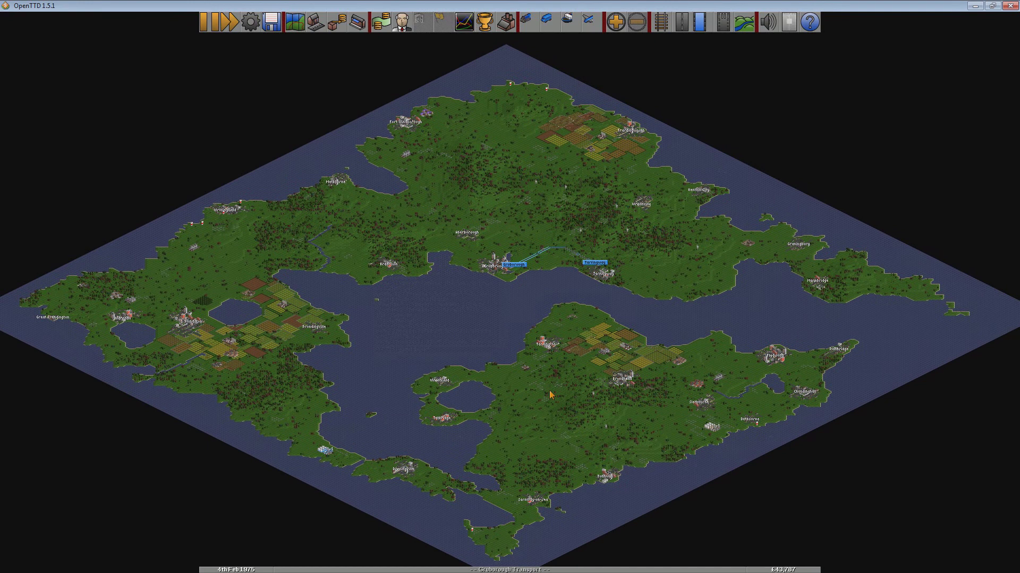
pyautogui.click(272, 24)
pyautogui.click(278, 50)
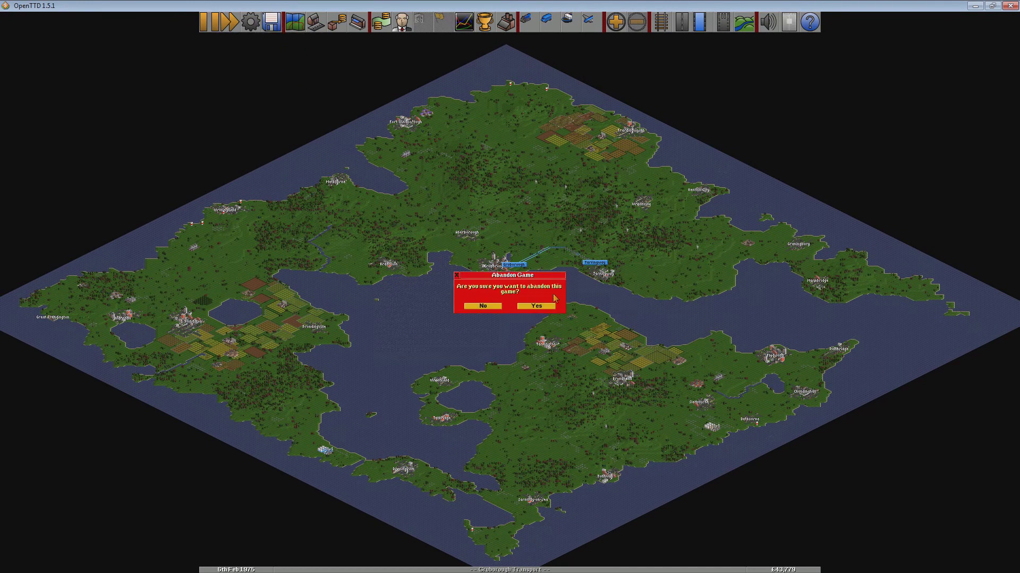
pyautogui.click(537, 307)
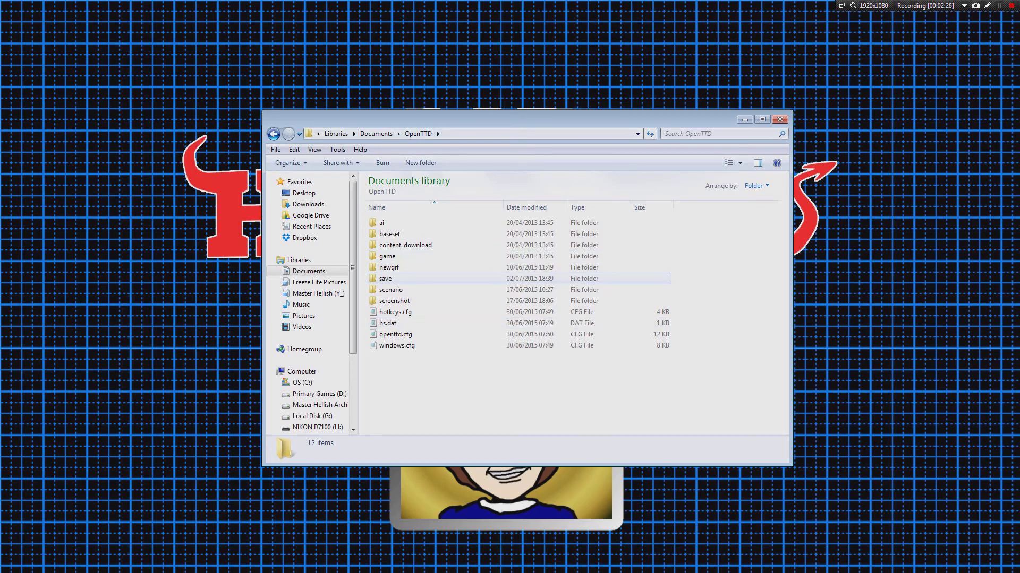
# Step: In Windows Explorer, sort the OpenTTD save folder by date modified and copy OTTUTgamebrake.sav into the scenario folder
pyautogui.doubleClick(385, 278)
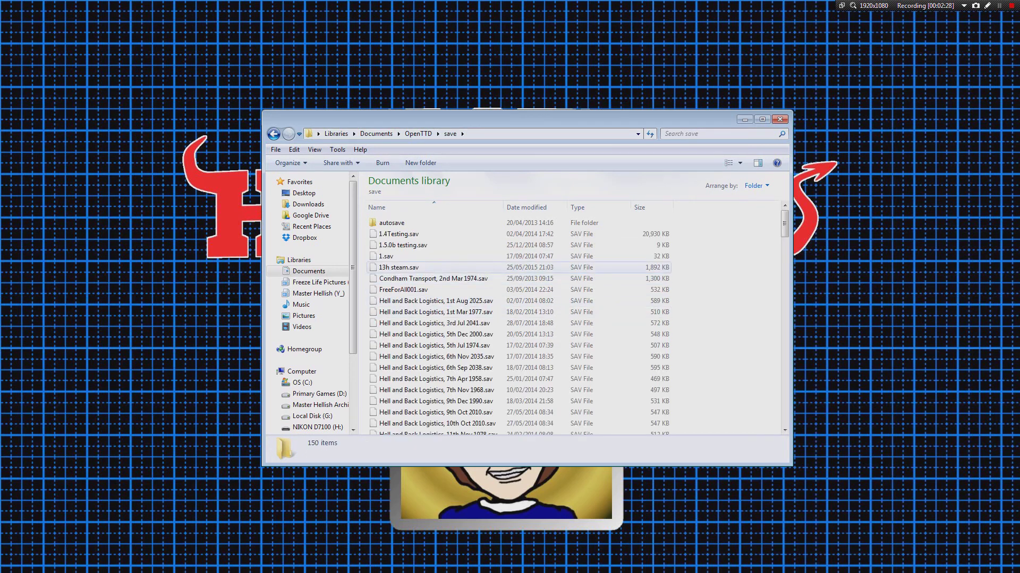
pyautogui.scroll(-17, 518, 260)
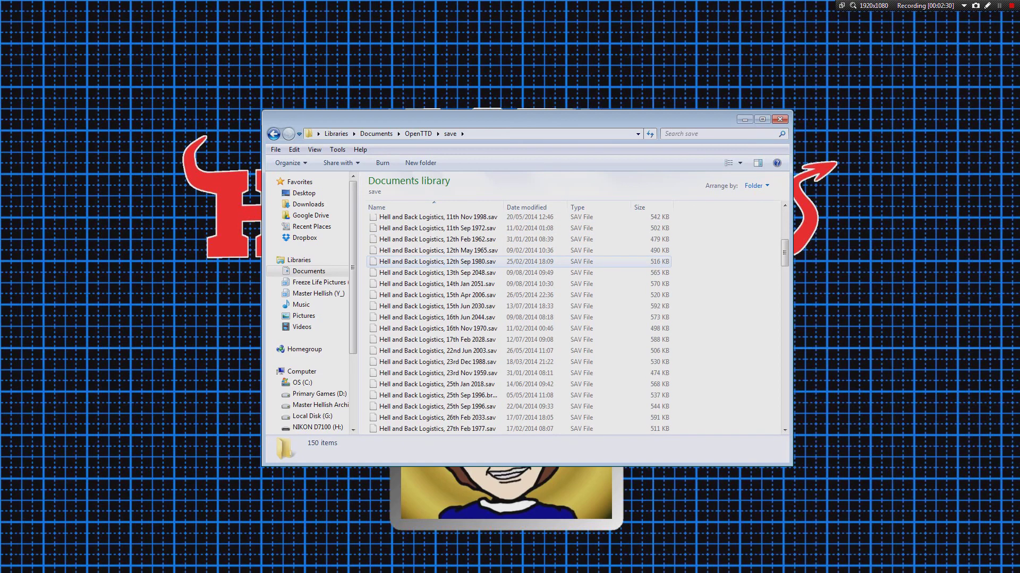
pyautogui.scroll(15, 518, 261)
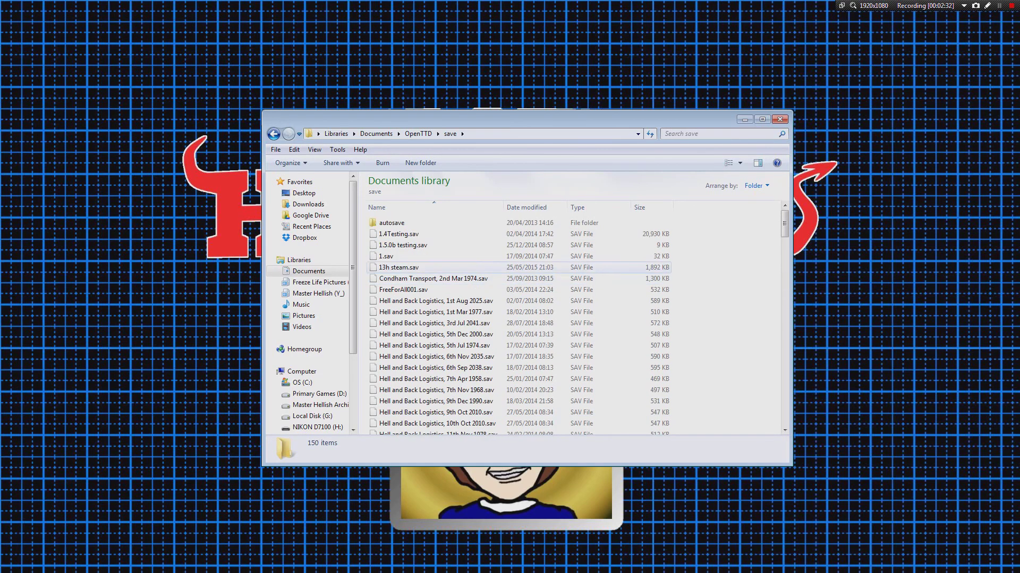
pyautogui.click(526, 207)
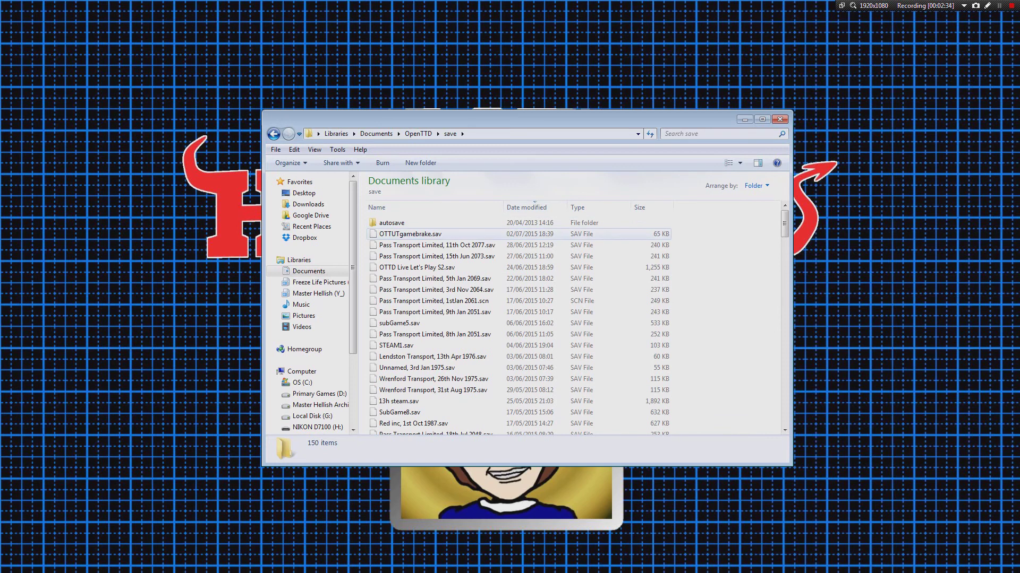
pyautogui.click(468, 234)
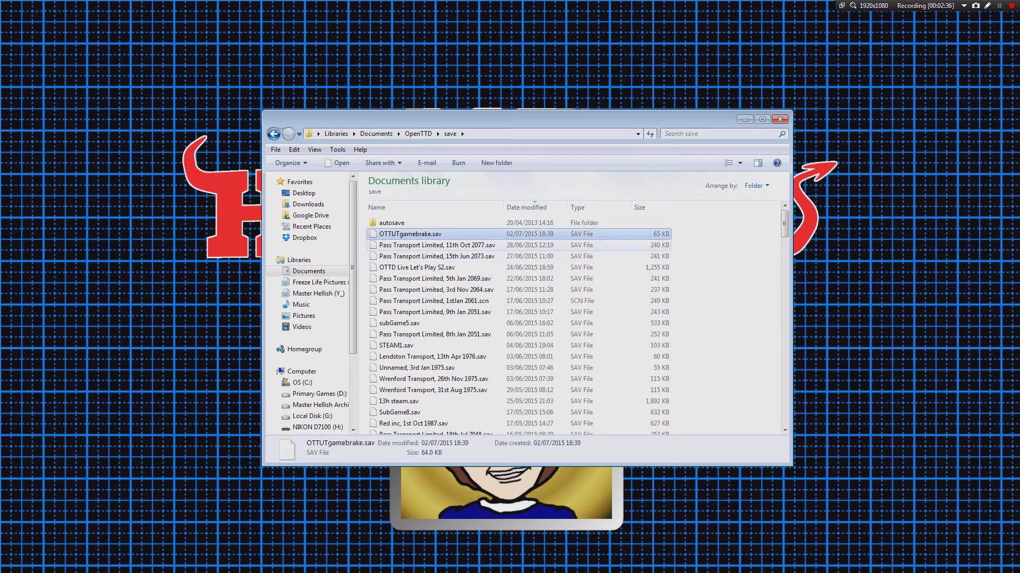
pyautogui.press('BackSpace')
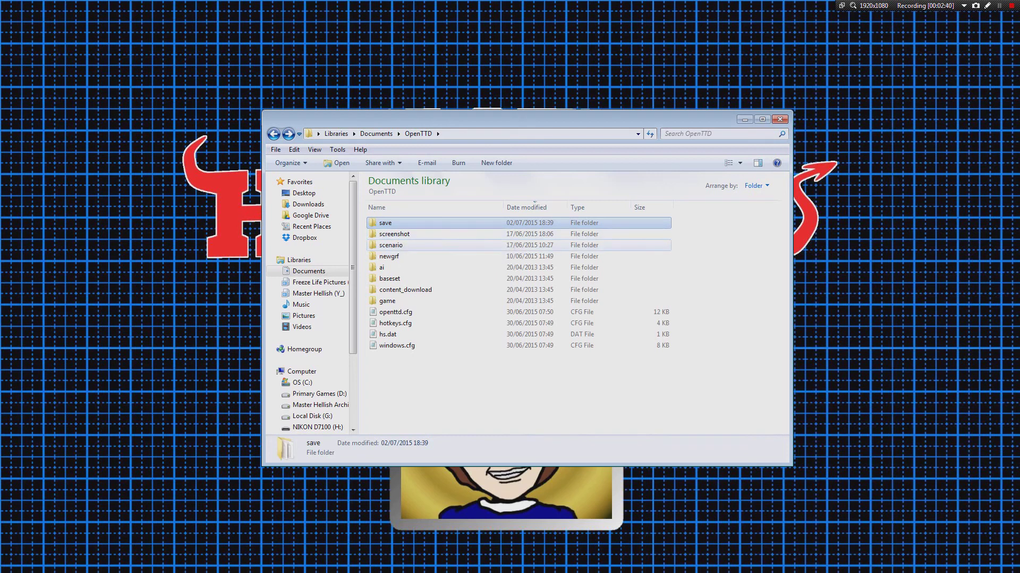
pyautogui.doubleClick(391, 245)
pyautogui.hotkey('ctrl', 'v')
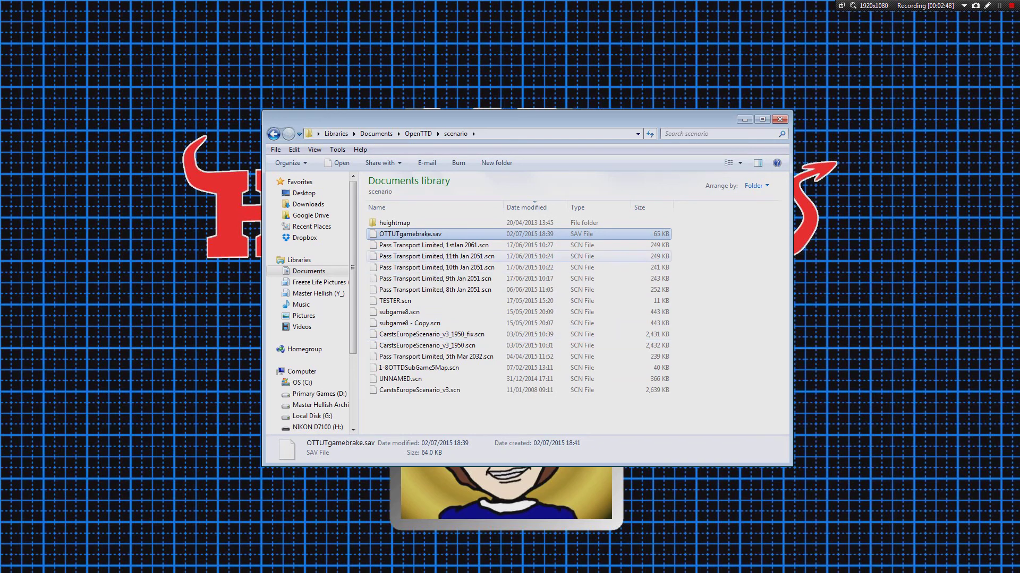
# Step: Make sure the folder options leave "Hide extensions for known file types" turned off
pyautogui.press('F2')
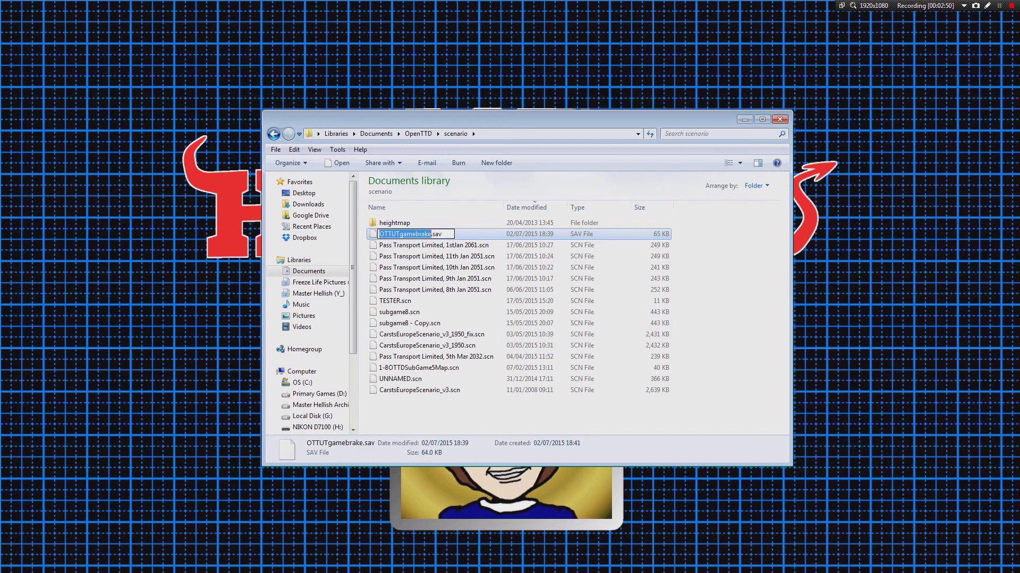
pyautogui.doubleClick(437, 234)
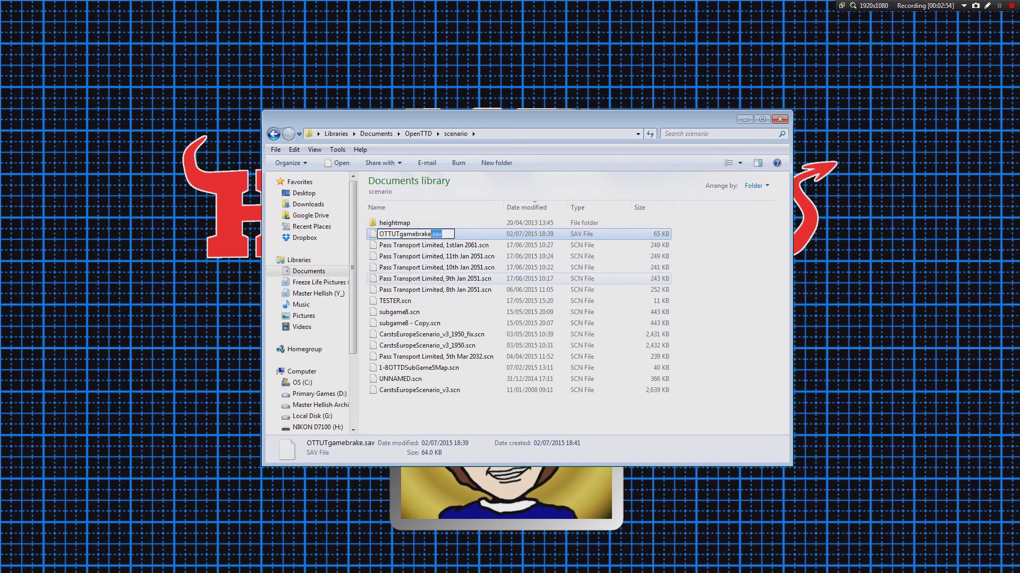
pyautogui.click(338, 150)
pyautogui.click(365, 202)
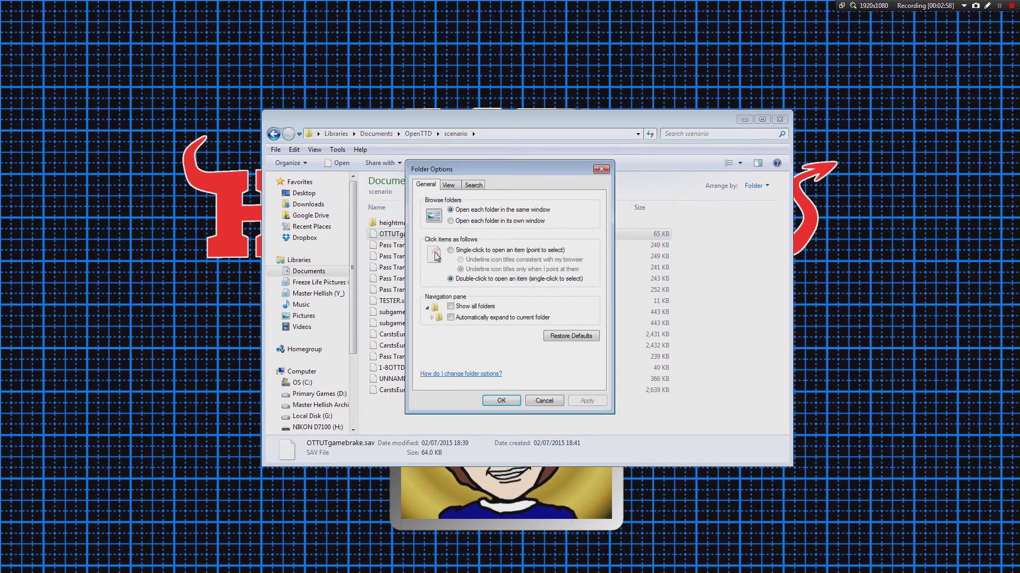
pyautogui.click(449, 186)
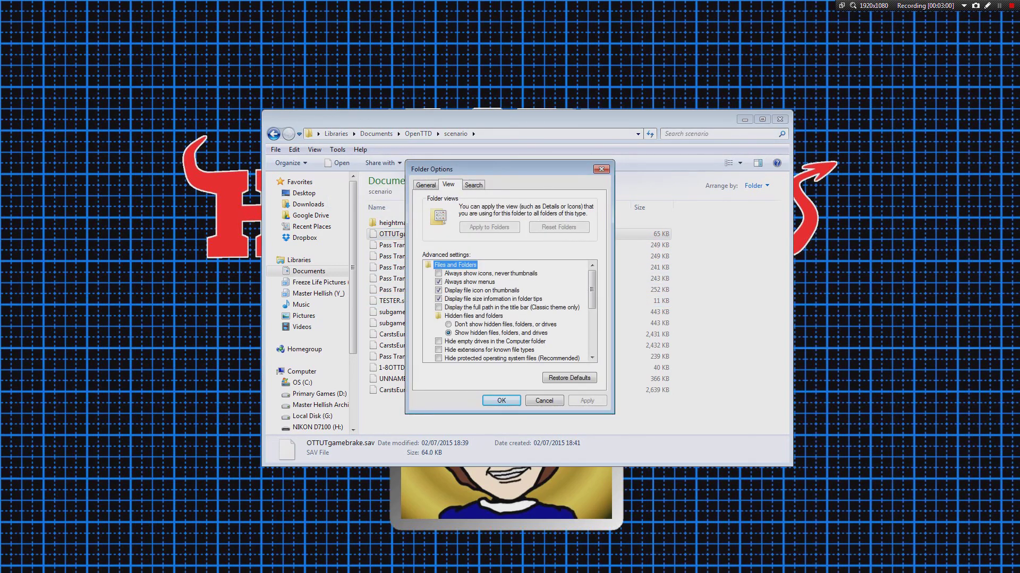
pyautogui.scroll(-1, 508, 312)
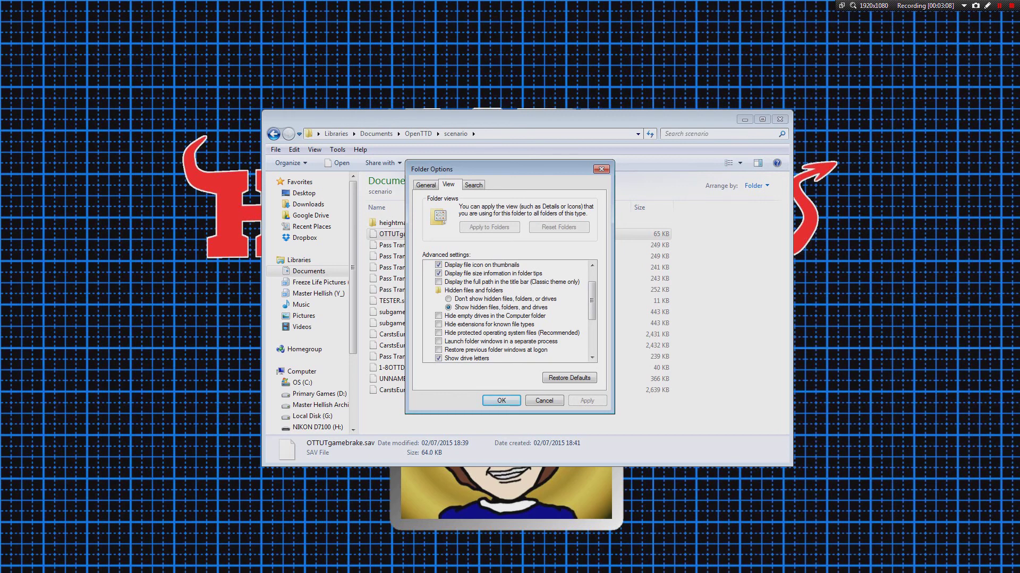
pyautogui.click(438, 324)
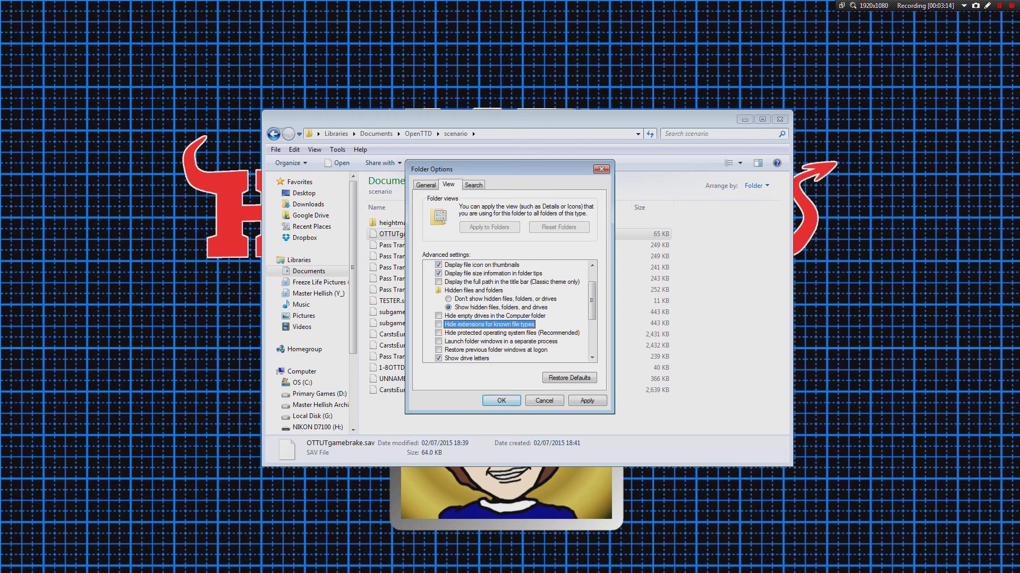
pyautogui.press('Return')
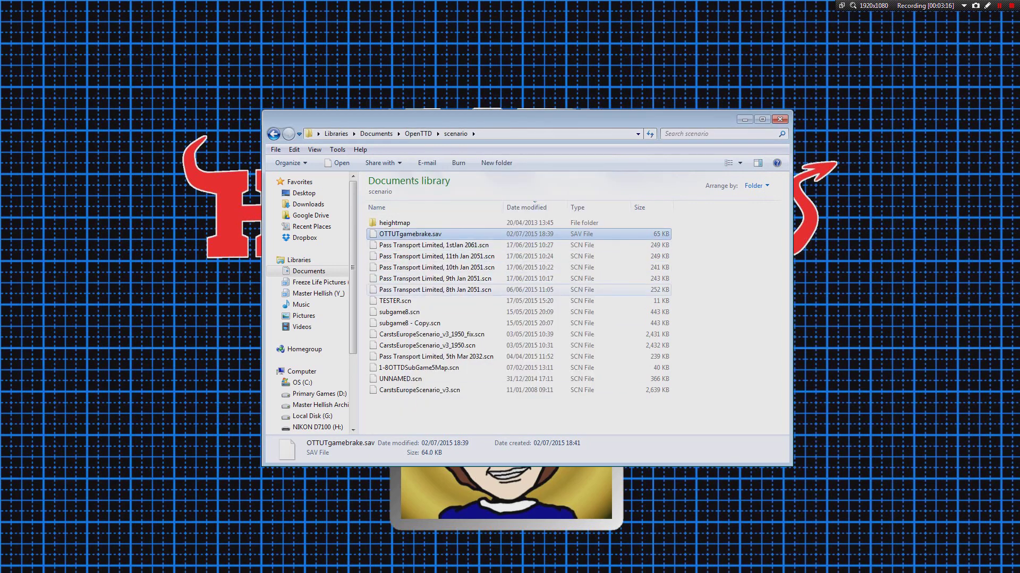
# Step: Rename the copied save OTTUTgamebrake.sav in the scenario folder as OTTUTgamebrake.scn, accepting the extension change
pyautogui.press('F2')
pyautogui.press('End')
pyautogui.press('BackSpace')
pyautogui.press('BackSpace')
pyautogui.press('BackSpace')
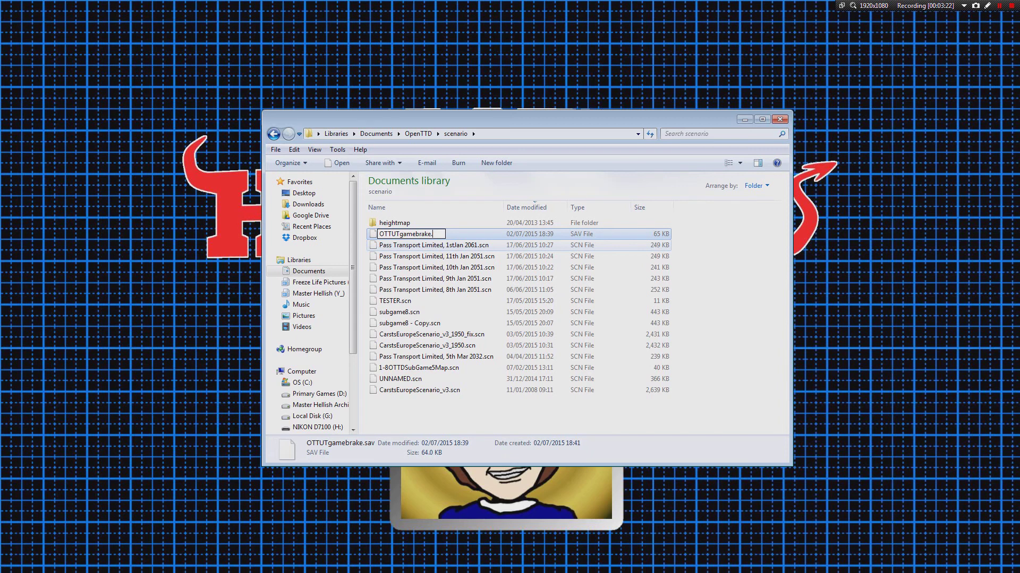
pyautogui.write('scn')
pyautogui.press('Return')
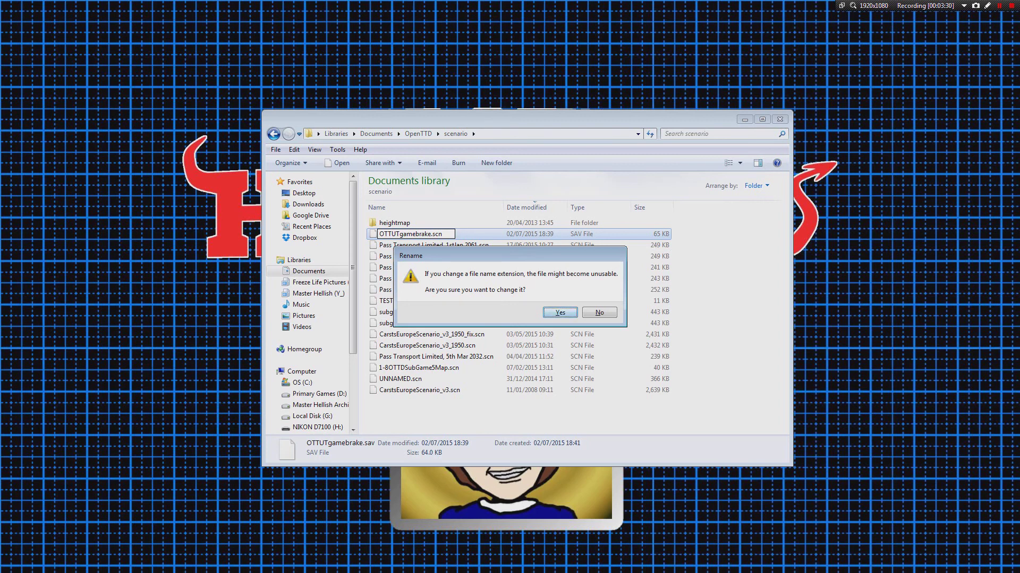
pyautogui.press('Return')
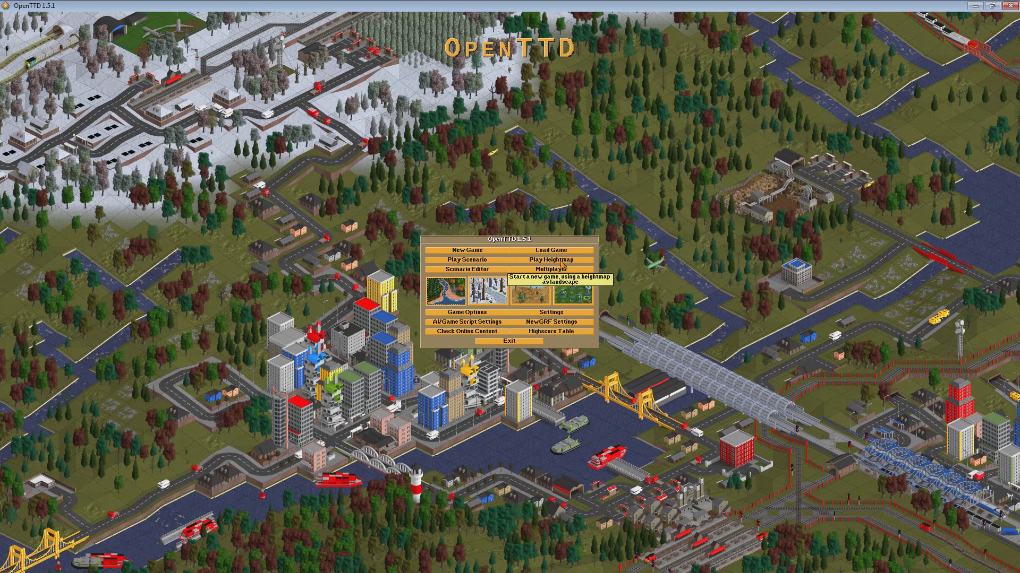
# Step: In OpenTTD, start the scenario editor and load OTTUTgamebrake.scn
pyautogui.click(476, 270)
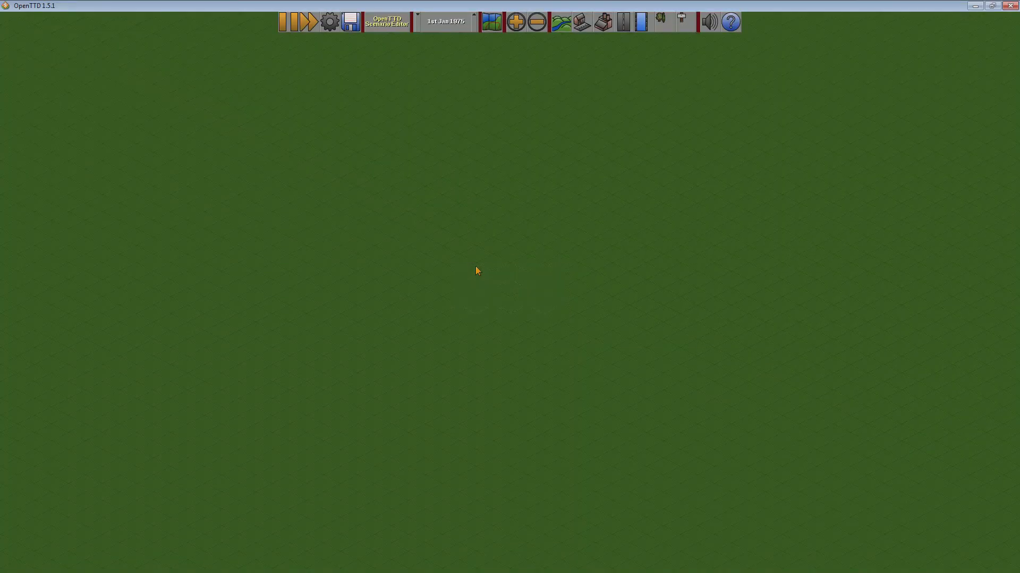
pyautogui.click(351, 27)
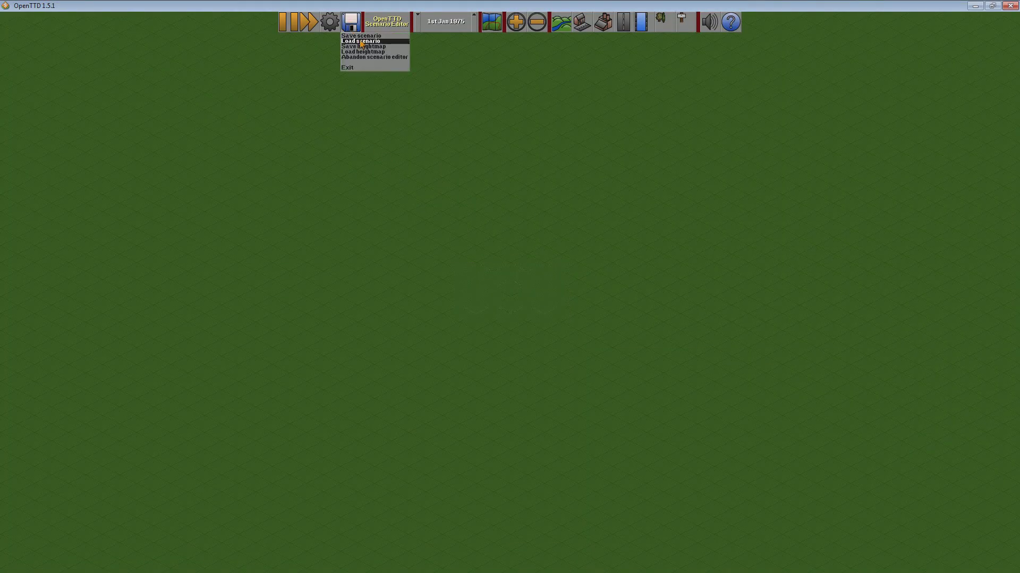
pyautogui.click(360, 41)
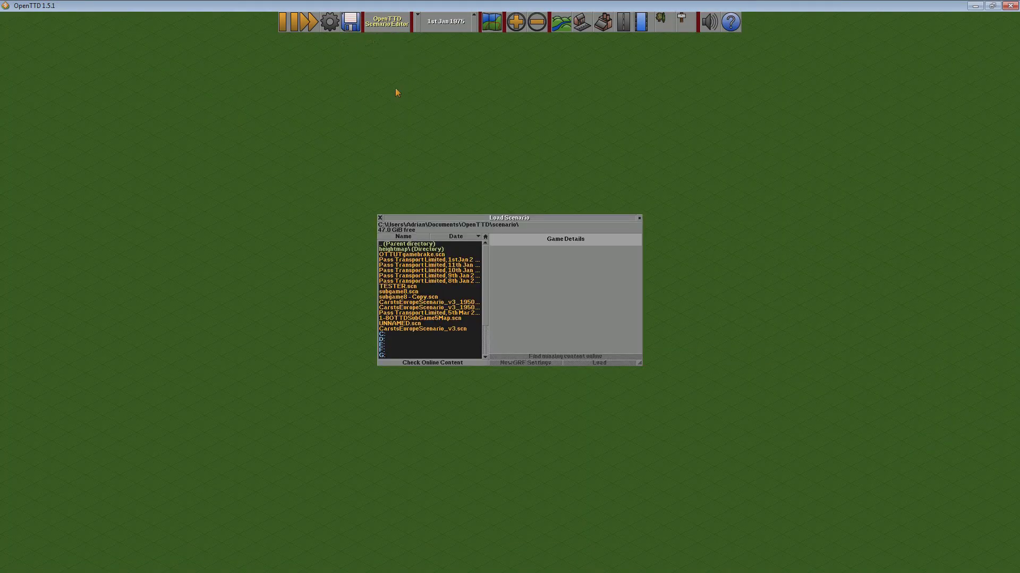
pyautogui.click(417, 256)
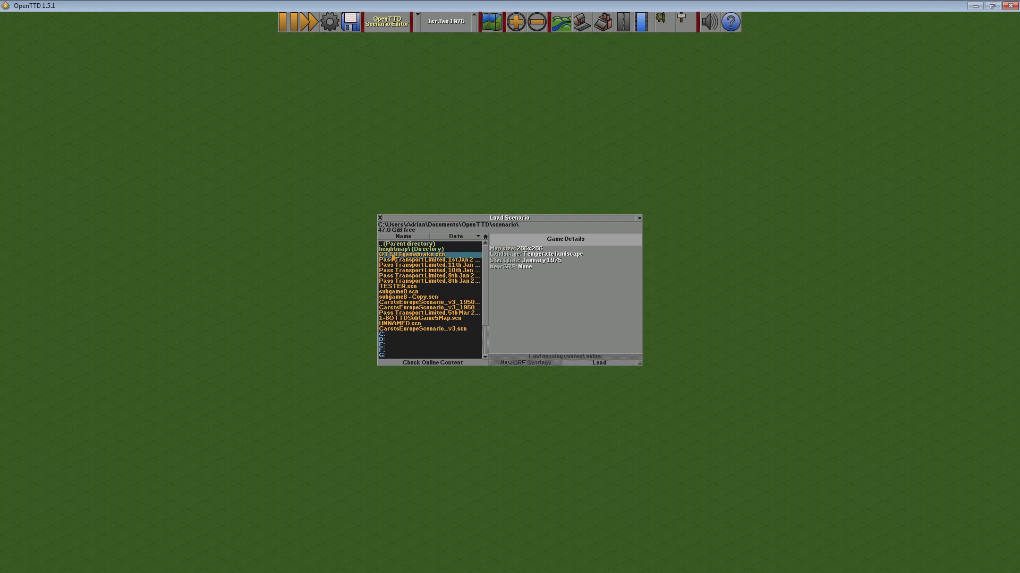
pyautogui.doubleClick(421, 255)
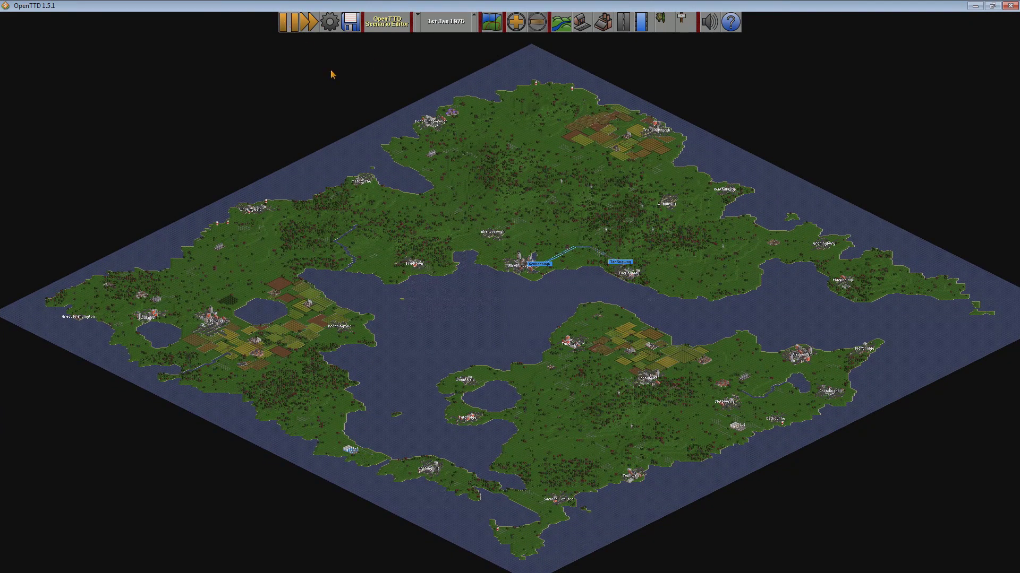
# Step: With the land generation tools, raise a spot of land in the open sea at the middle of the map
pyautogui.moveTo(535, 289); pyautogui.dragTo(468, 306)
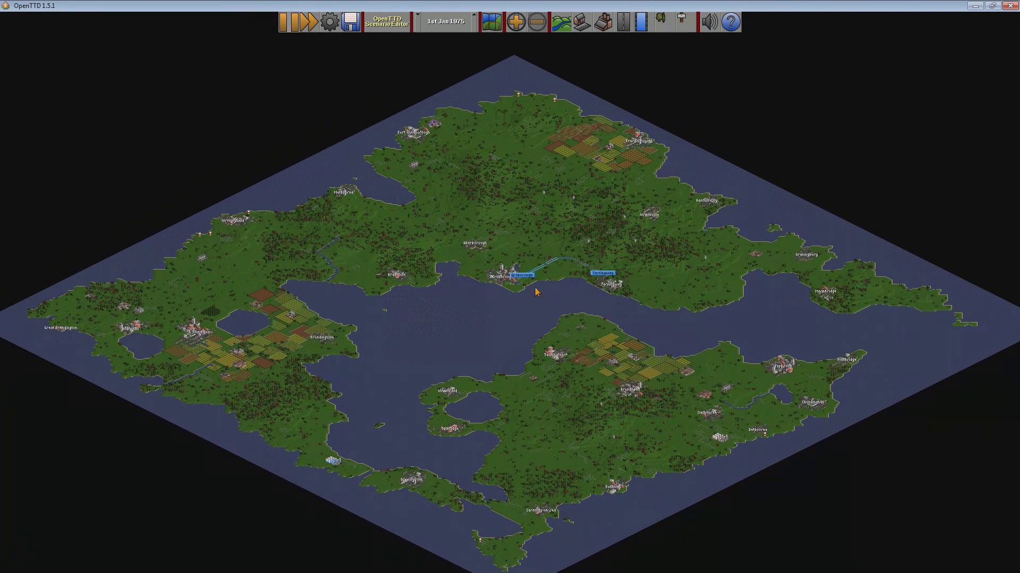
pyautogui.click(560, 22)
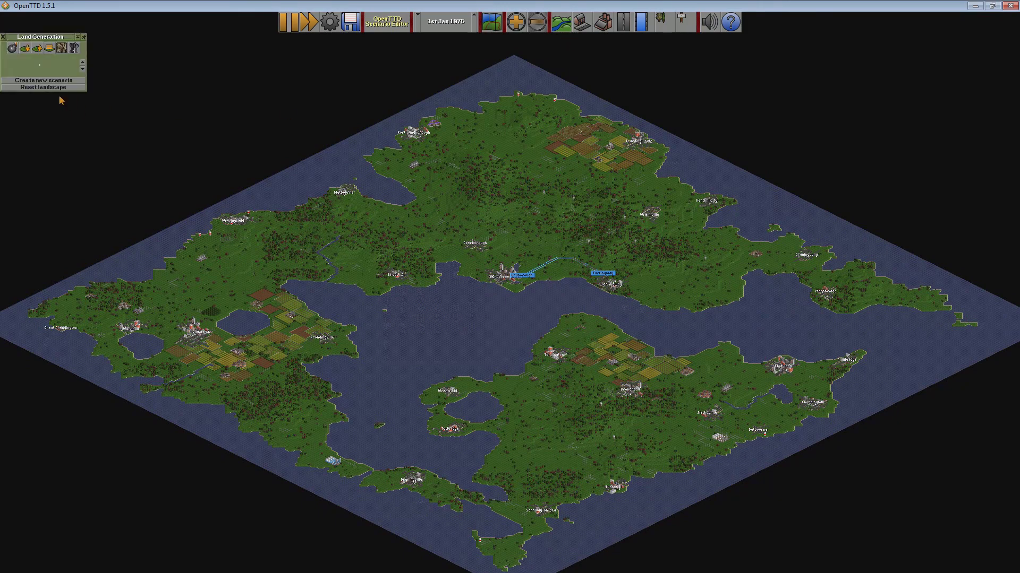
pyautogui.click(49, 48)
pyautogui.scroll(2, 329, 273)
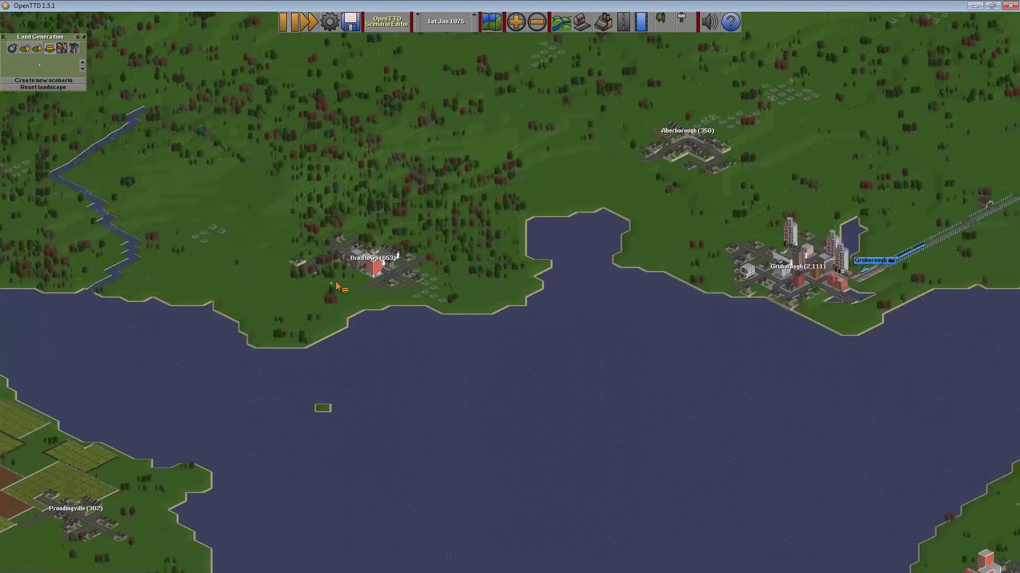
pyautogui.scroll(-3, 483, 182)
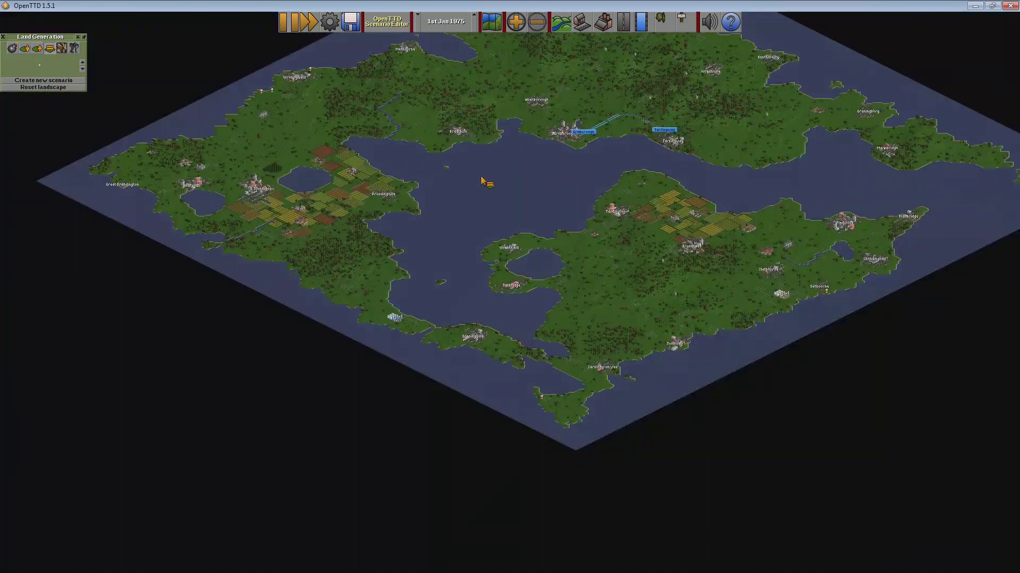
pyautogui.scroll(3, 485, 182)
pyautogui.click(38, 48)
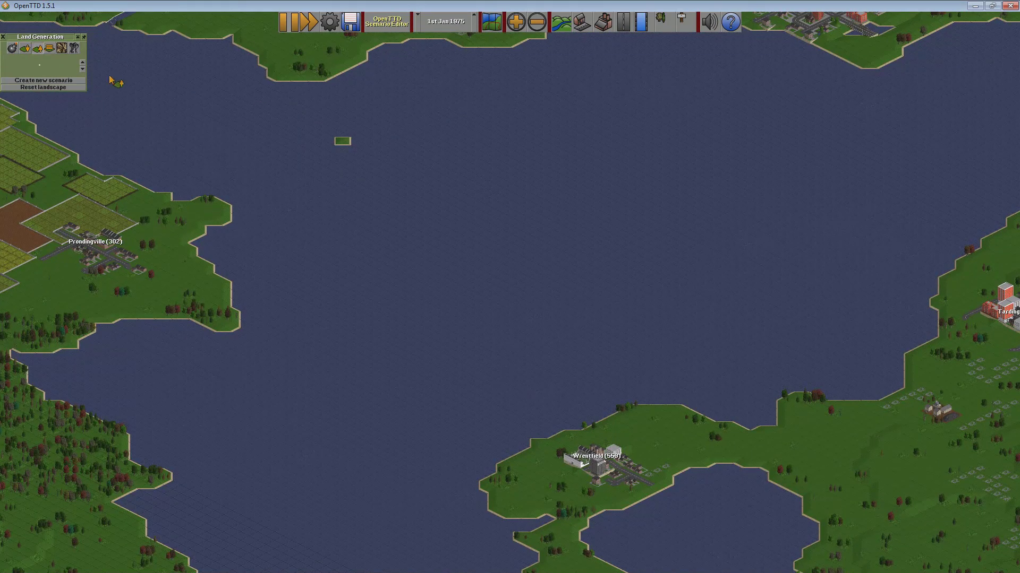
pyautogui.click(566, 203)
# Step: Level the land outward from the raised spot in all directions to form a large flat island in the central sea
pyautogui.click(50, 48)
pyautogui.moveTo(566, 202); pyautogui.dragTo(574, 179)
pyautogui.click(565, 227)
pyautogui.moveTo(554, 237); pyautogui.dragTo(643, 233)
pyautogui.moveTo(563, 206); pyautogui.dragTo(616, 183)
pyautogui.moveTo(556, 253); pyautogui.dragTo(583, 159)
pyautogui.moveTo(523, 233); pyautogui.dragTo(421, 250)
pyautogui.moveTo(498, 224); pyautogui.dragTo(389, 205)
pyautogui.moveTo(512, 238); pyautogui.dragTo(415, 218)
pyautogui.moveTo(511, 219); pyautogui.dragTo(511, 162)
pyautogui.moveTo(550, 227); pyautogui.dragTo(591, 278)
pyautogui.moveTo(588, 245); pyautogui.dragTo(561, 299)
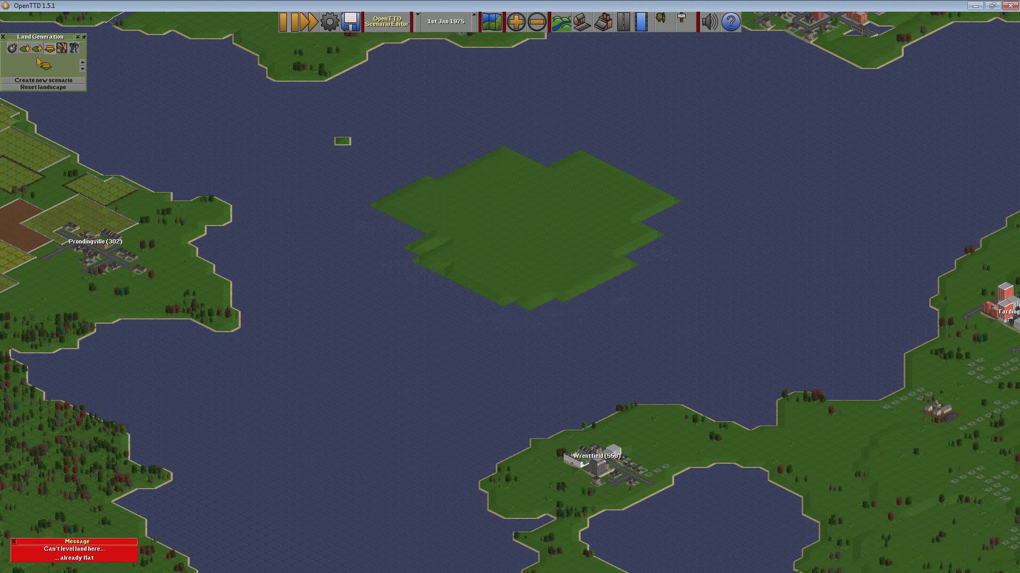
# Step: Place a lighthouse in the middle of the new island
pyautogui.click(75, 49)
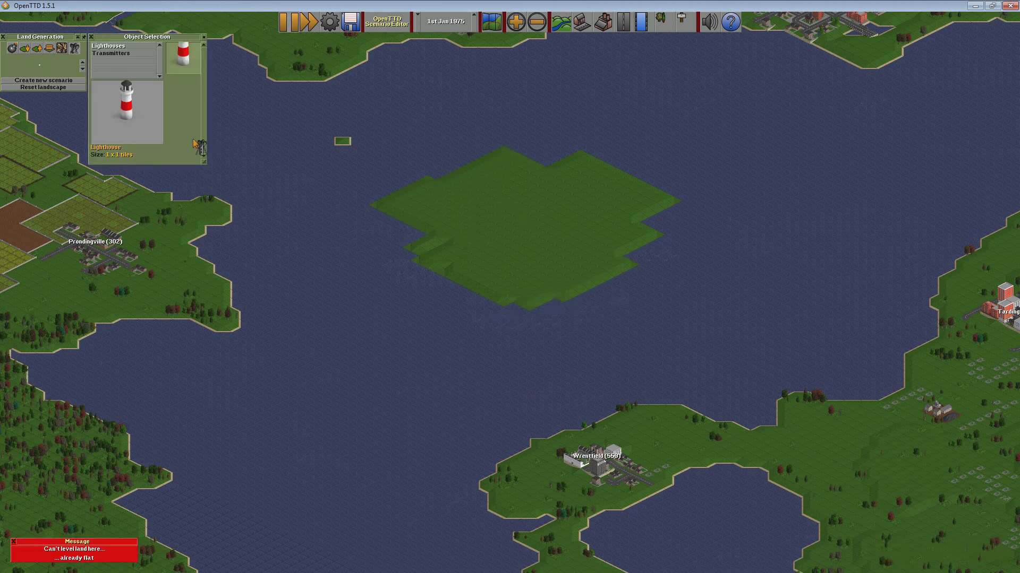
pyautogui.click(527, 220)
pyautogui.scroll(-2, 486, 282)
pyautogui.scroll(-1, 486, 282)
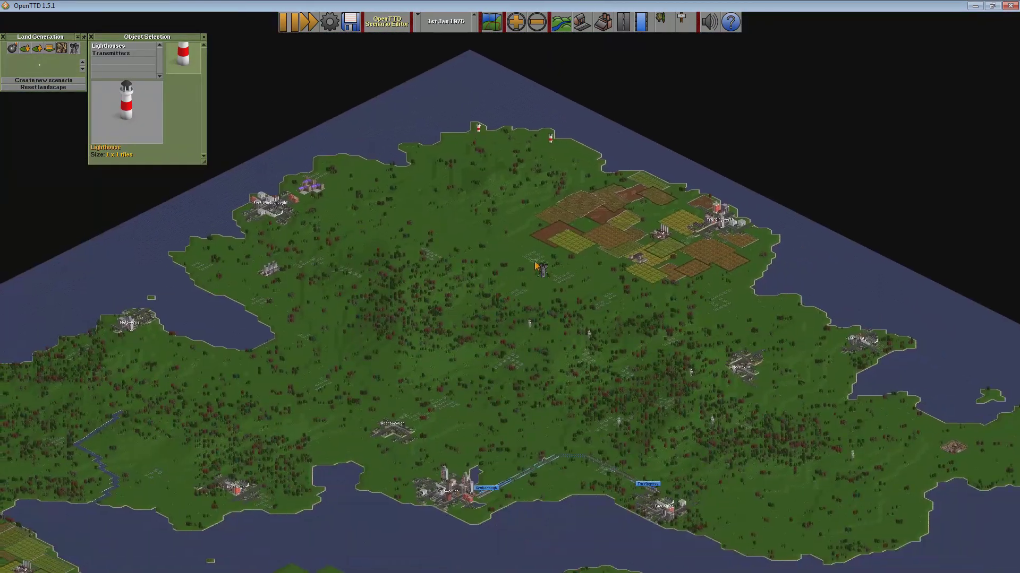
# Step: Found a new town on the open land southwest of the northern farm fields and close the generation windows
pyautogui.scroll(3, 531, 268)
pyautogui.click(586, 24)
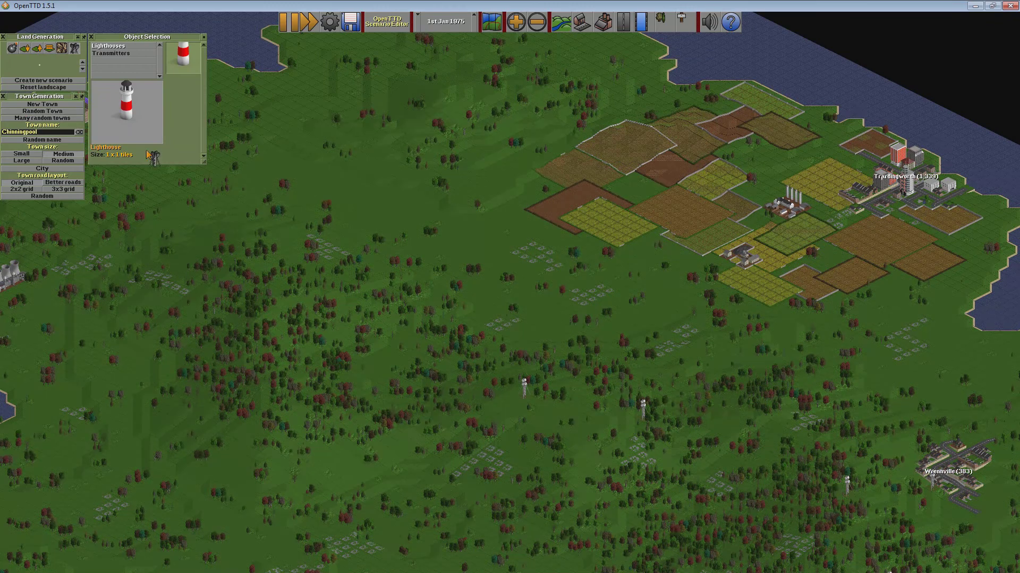
pyautogui.click(57, 105)
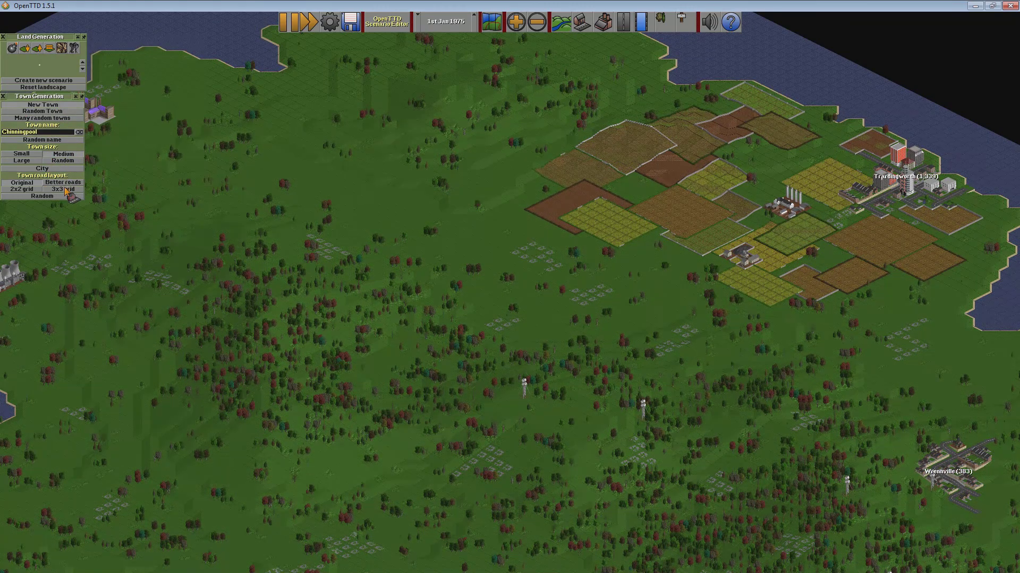
pyautogui.click(552, 276)
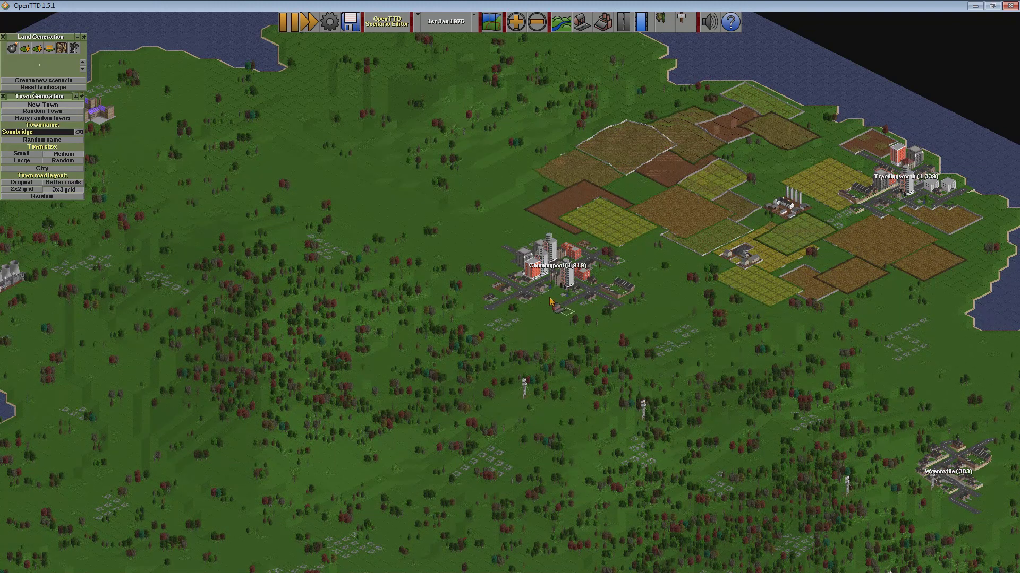
pyautogui.scroll(-3, 406, 277)
pyautogui.press('Delete')
pyautogui.scroll(-3, 406, 277)
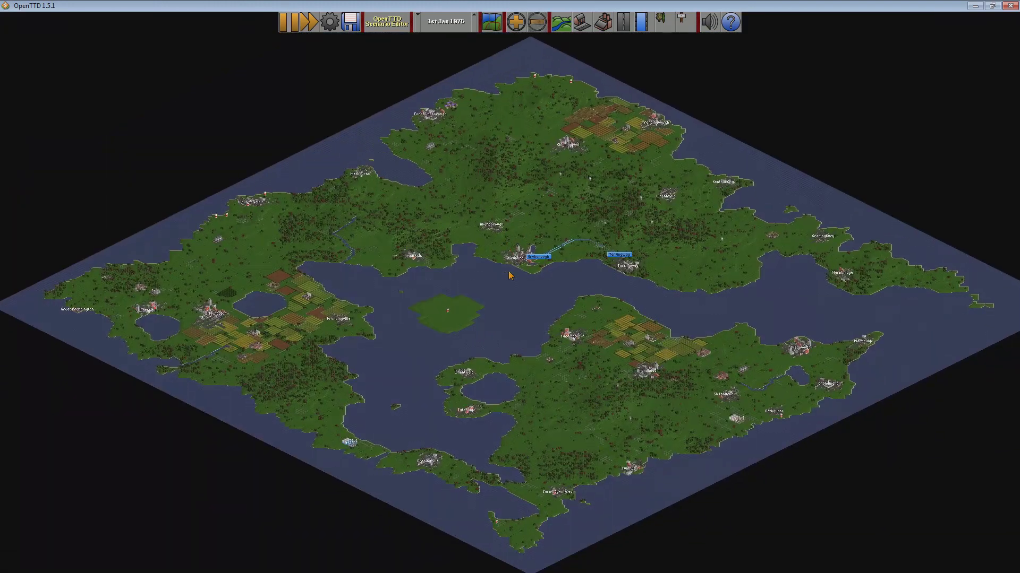
pyautogui.moveTo(508, 272); pyautogui.dragTo(479, 298)
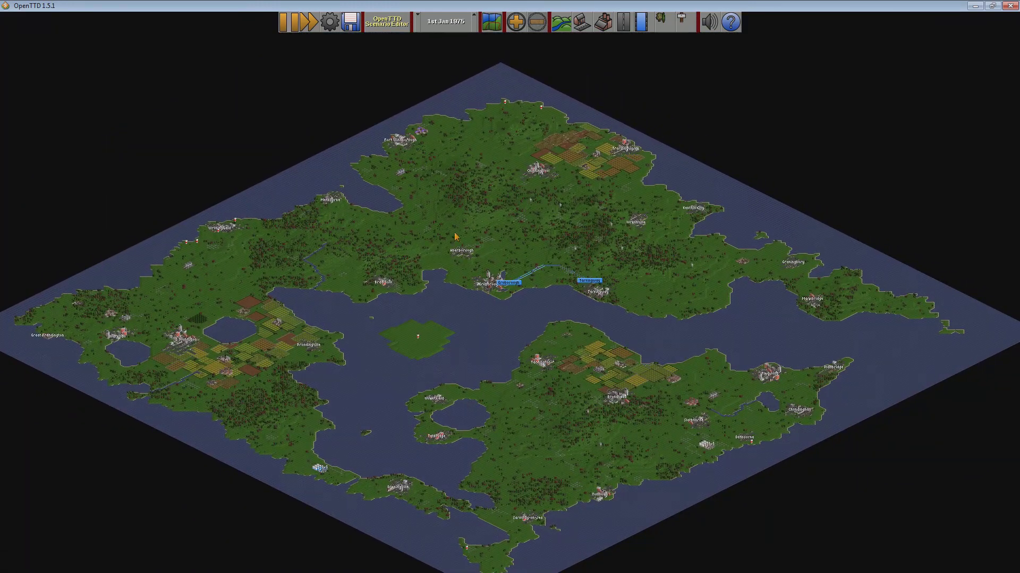
# Step: Save the edited scenario over OTTUTgamebrake.scn
pyautogui.click(349, 25)
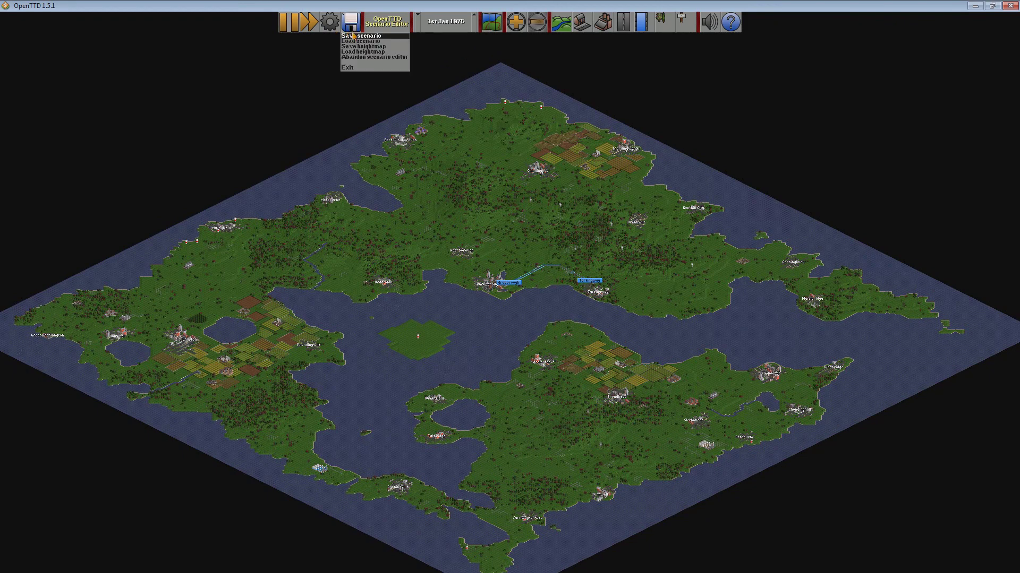
pyautogui.click(358, 41)
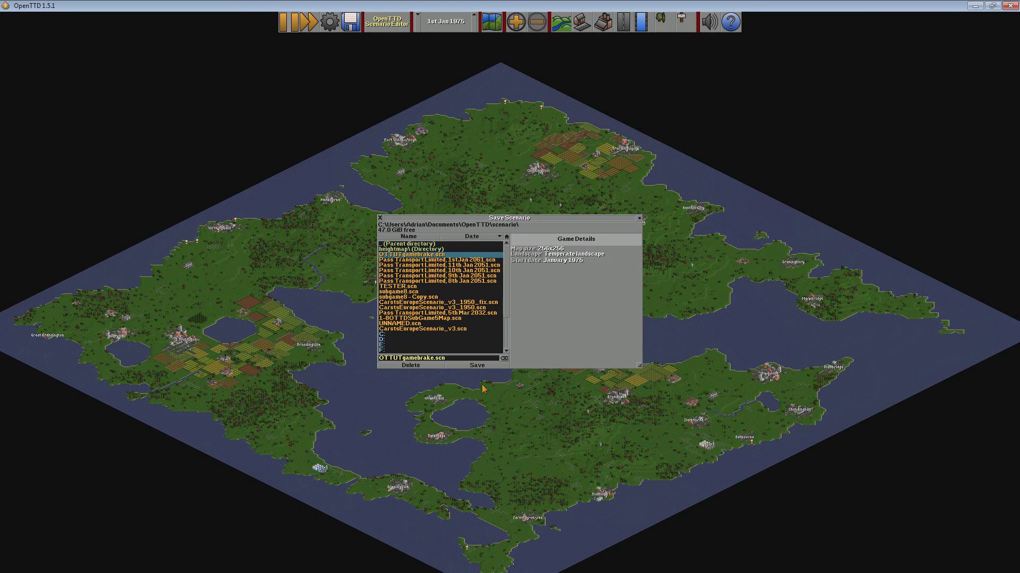
pyautogui.click(485, 366)
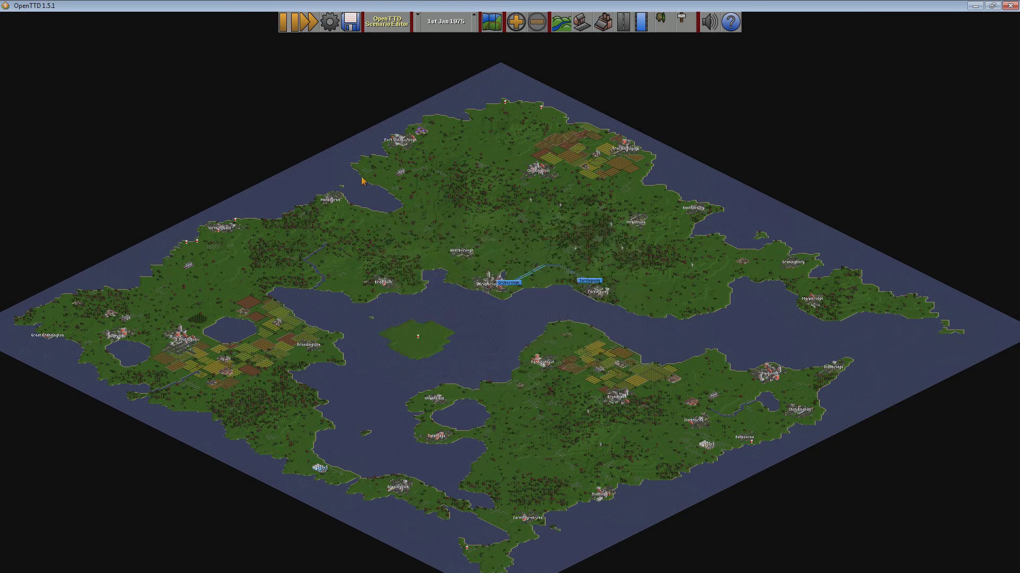
# Step: Abandon the scenario editor and switch to the scenario folder in Windows Explorer
pyautogui.click(349, 23)
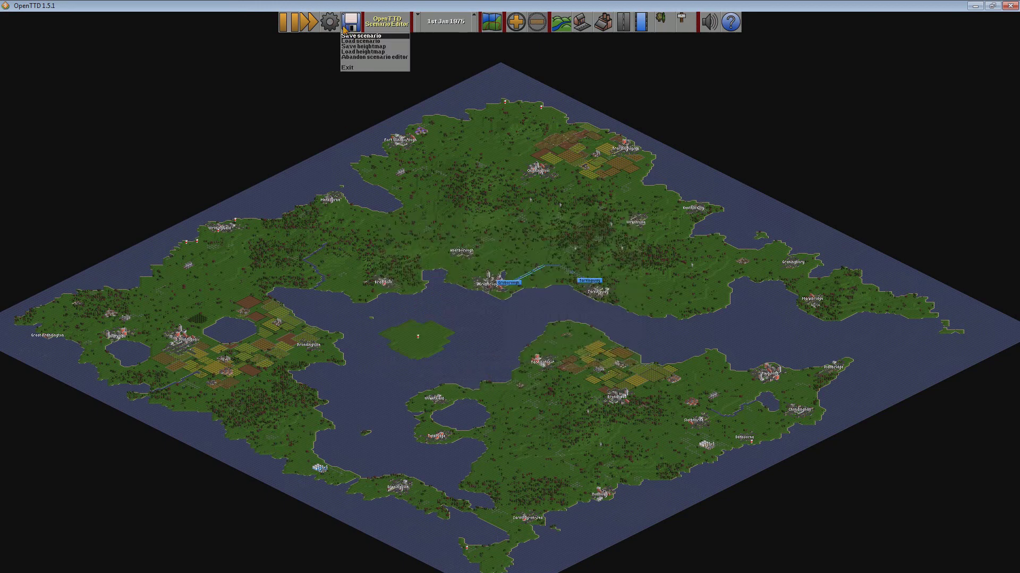
pyautogui.click(359, 57)
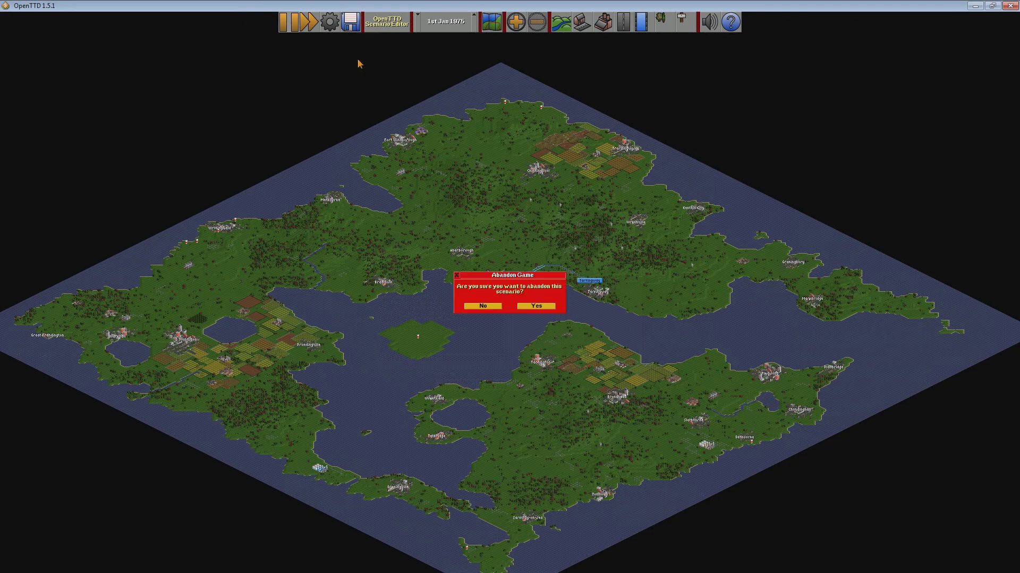
pyautogui.click(537, 307)
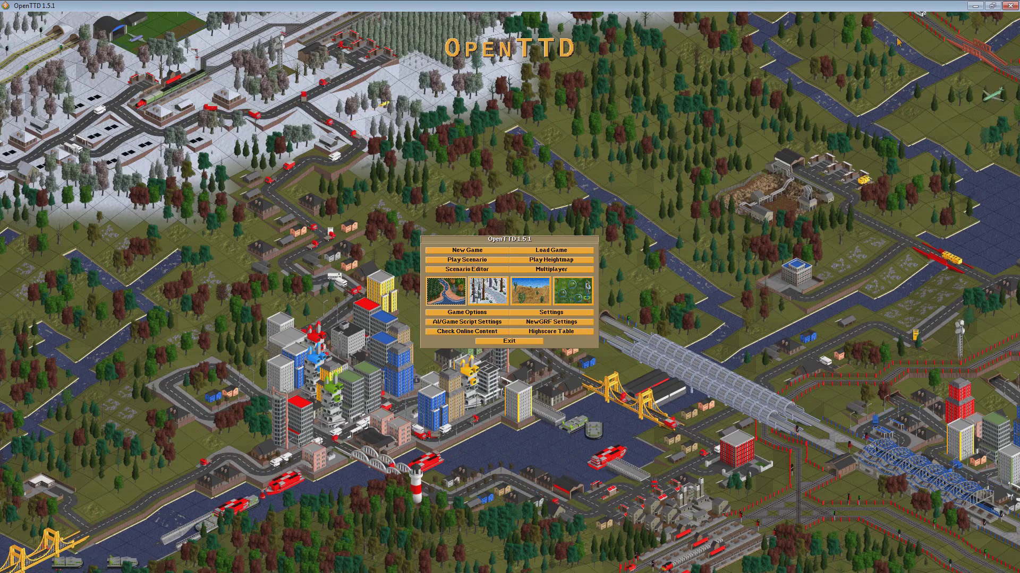
pyautogui.click(975, 6)
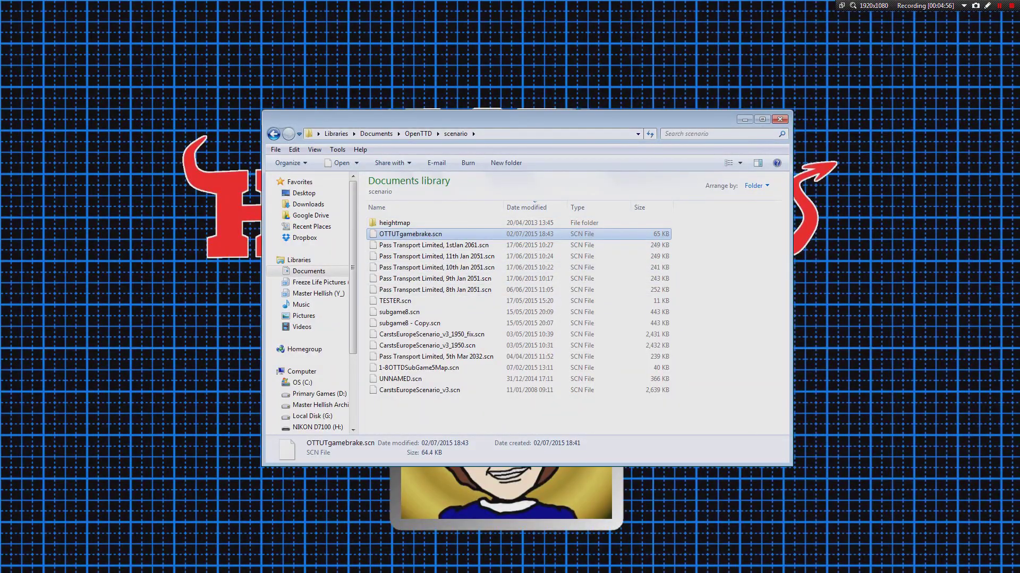
pyautogui.press('F2')
pyautogui.press('Right')
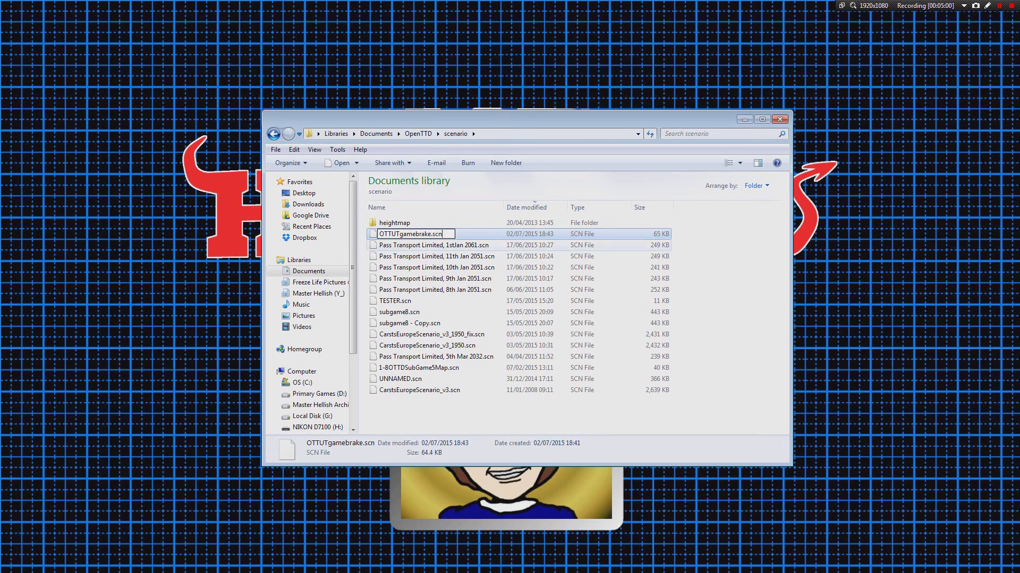
pyautogui.press('Return')
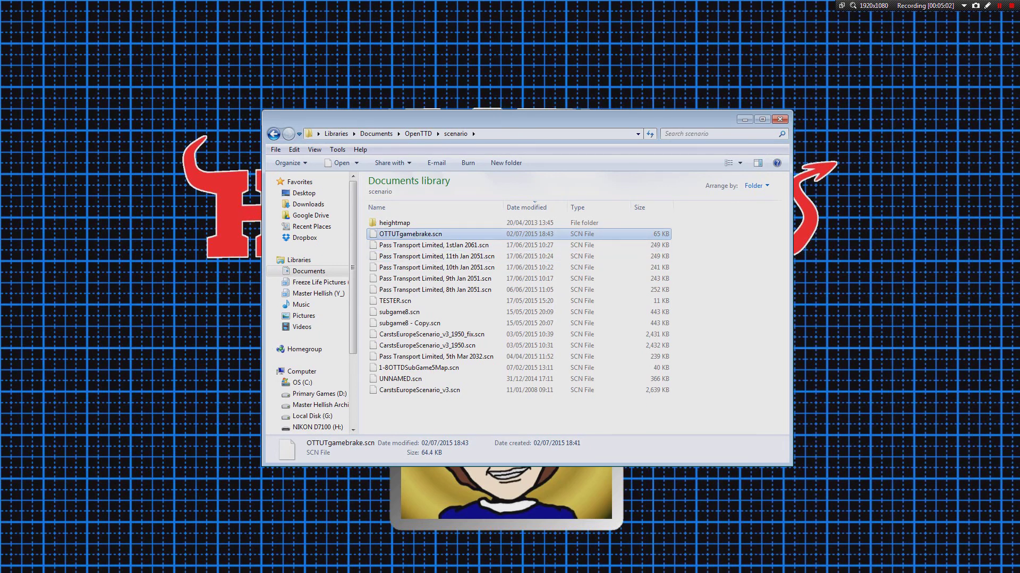
pyautogui.press('F2')
# Step: Copy OTTUTgamebrake.scn from the scenario folder into the OpenTTD save folder
pyautogui.rightClick(376, 233)
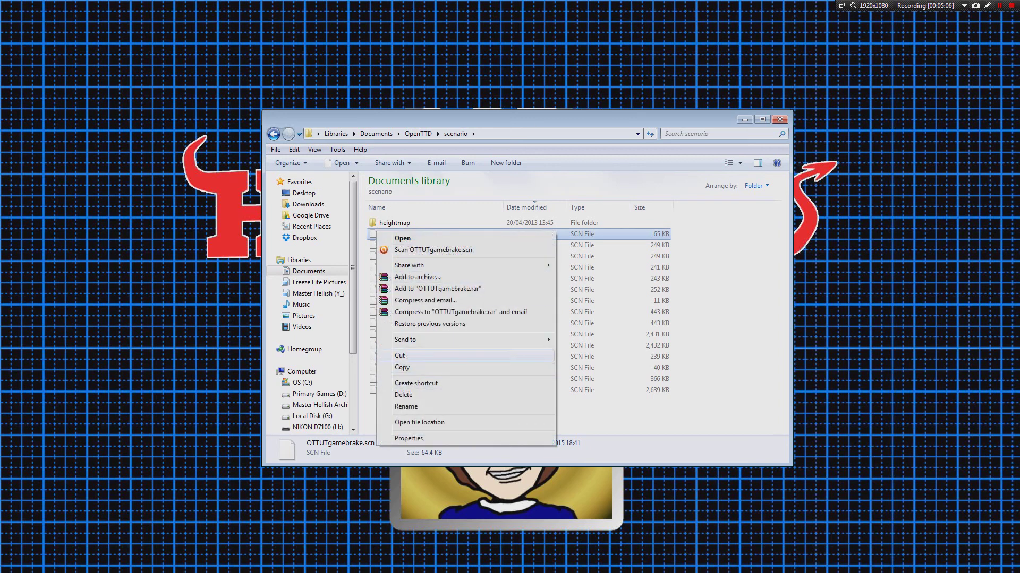
pyautogui.click(402, 367)
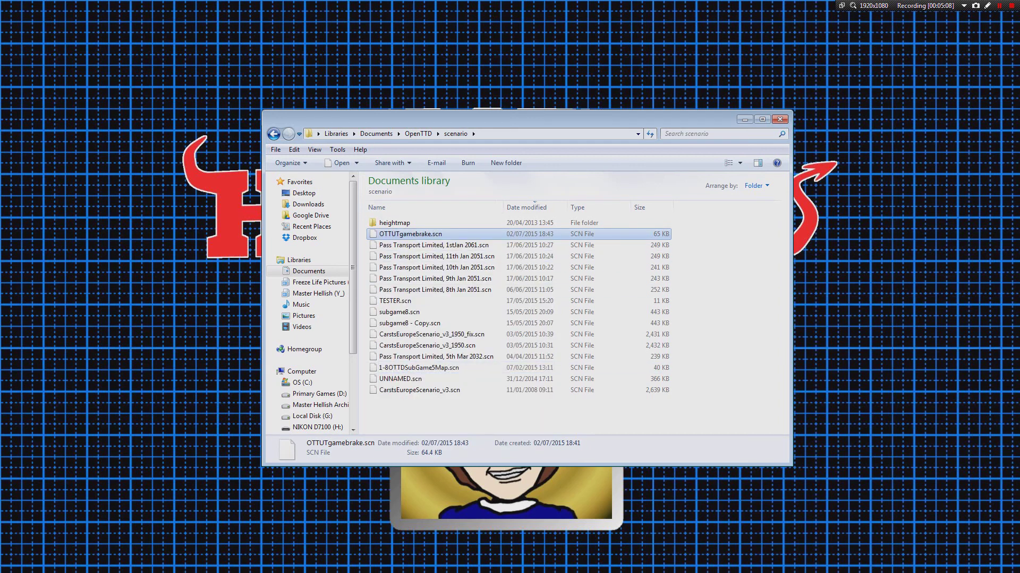
pyautogui.click(418, 134)
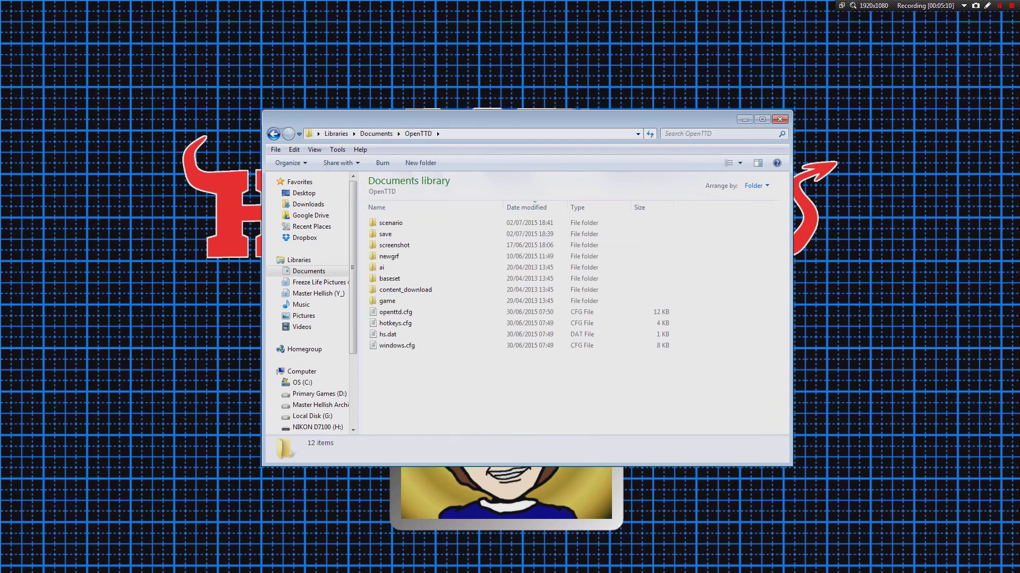
pyautogui.doubleClick(385, 234)
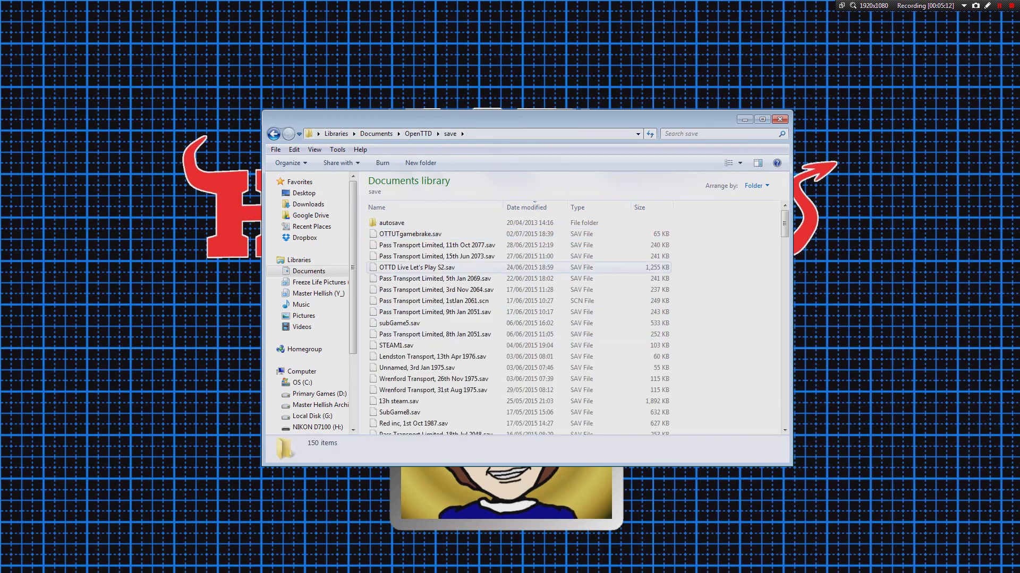
pyautogui.hotkey('ctrl', 'v')
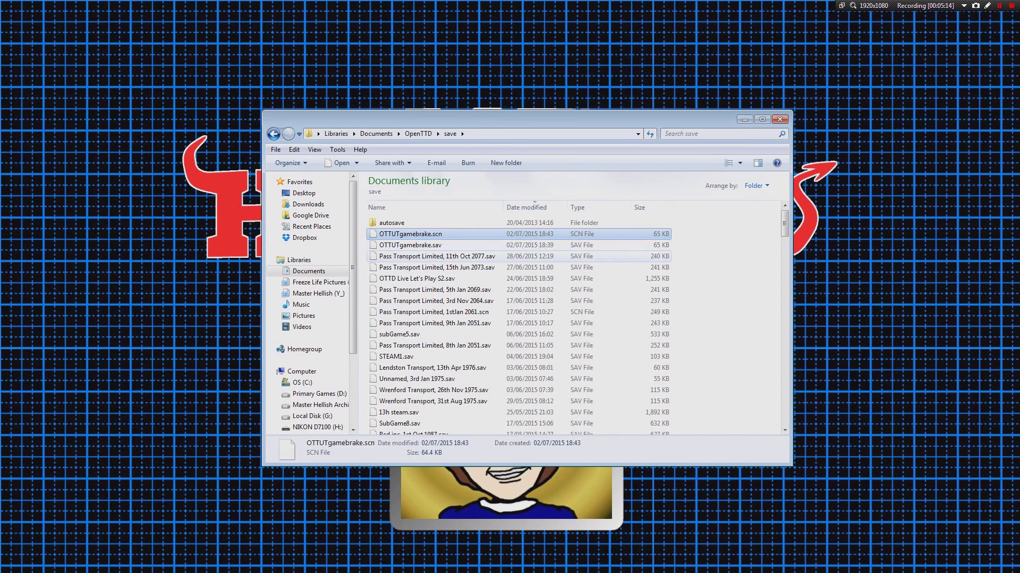
# Step: Rename the copied OTTUTgamebrake.scn in the save folder as OTTUTgamebrakeModified.sav, accepting the file extension change
pyautogui.click(410, 245)
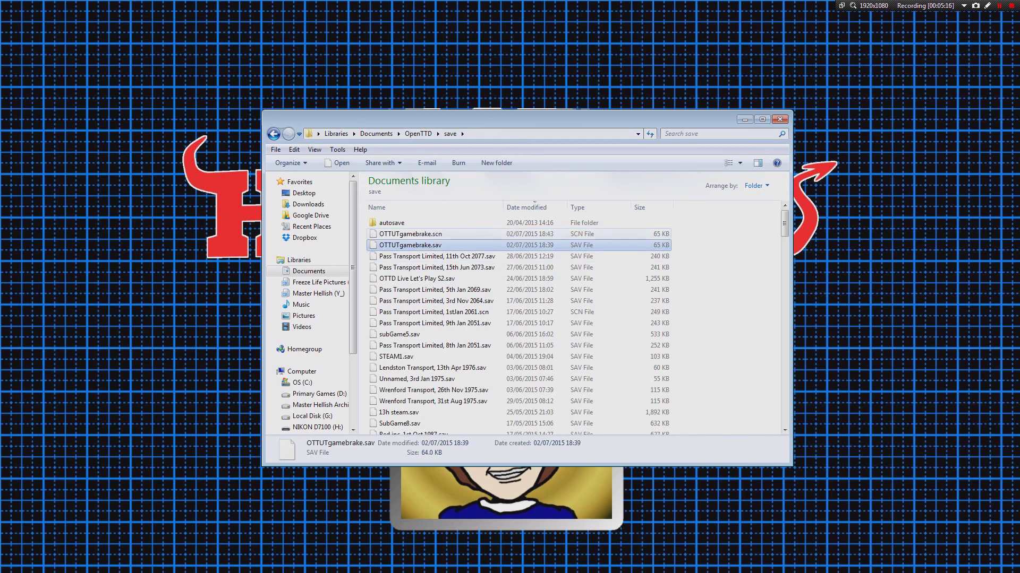
pyautogui.click(410, 234)
pyautogui.press('F2')
pyautogui.press('End')
pyautogui.click(431, 234)
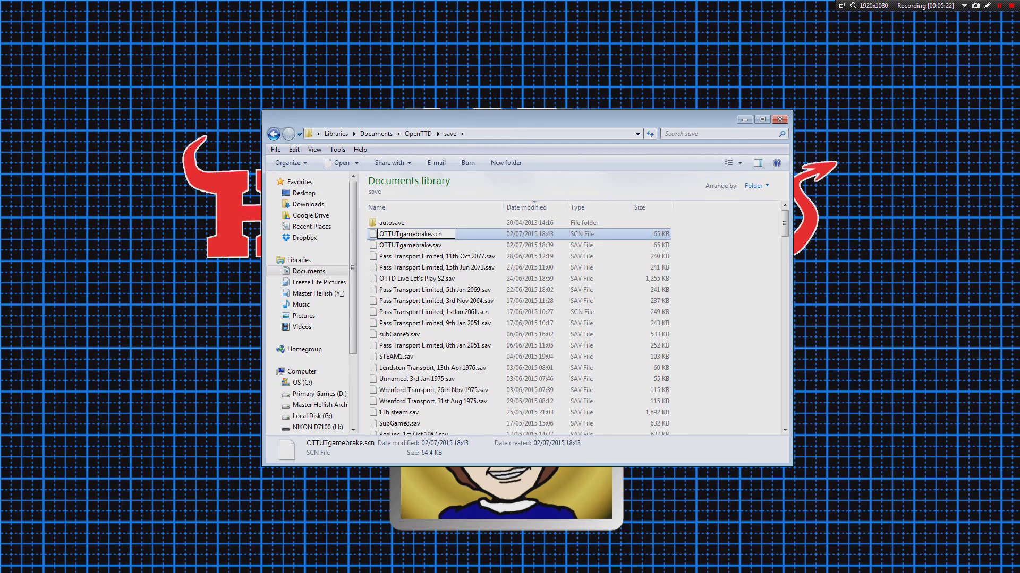
pyautogui.write('Modified')
pyautogui.press('End')
pyautogui.press('BackSpace')
pyautogui.press('BackSpace')
pyautogui.press('BackSpace')
pyautogui.write('sav')
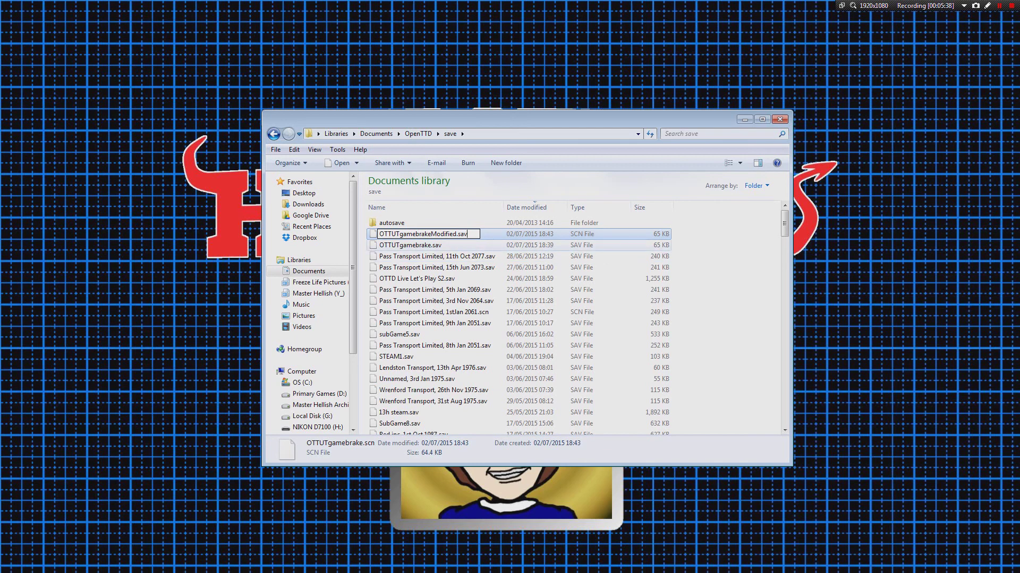
pyautogui.click(467, 245)
pyautogui.click(561, 312)
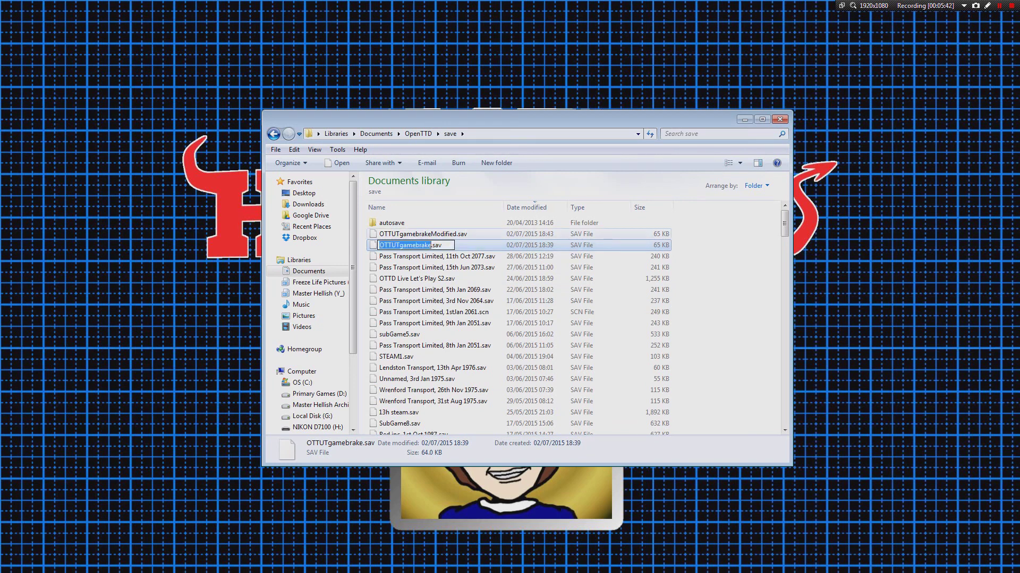
pyautogui.press('Up')
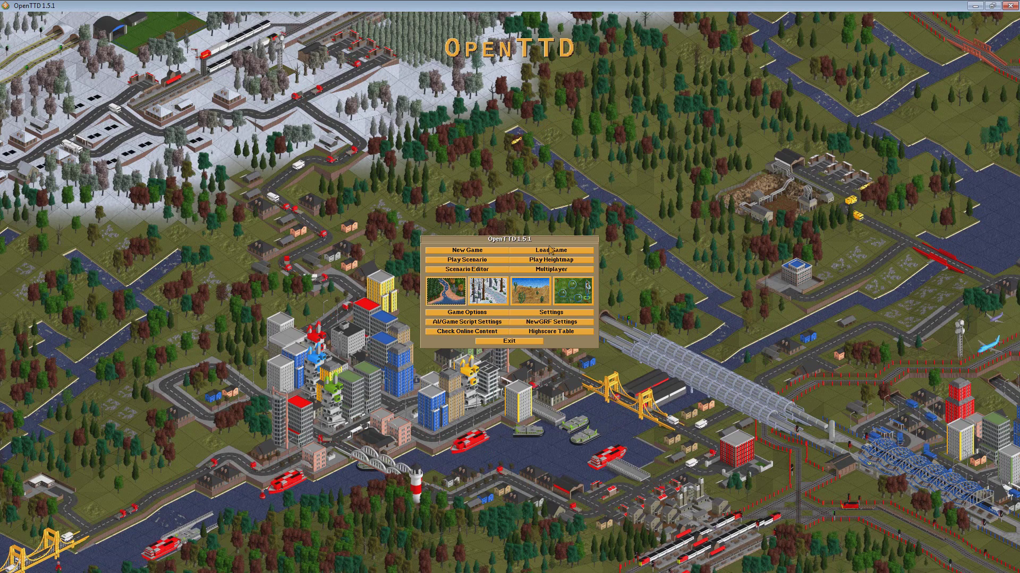
# Step: Load the saved game OTTUTgamebrakeModified.sav in OpenTTD
pyautogui.click(550, 249)
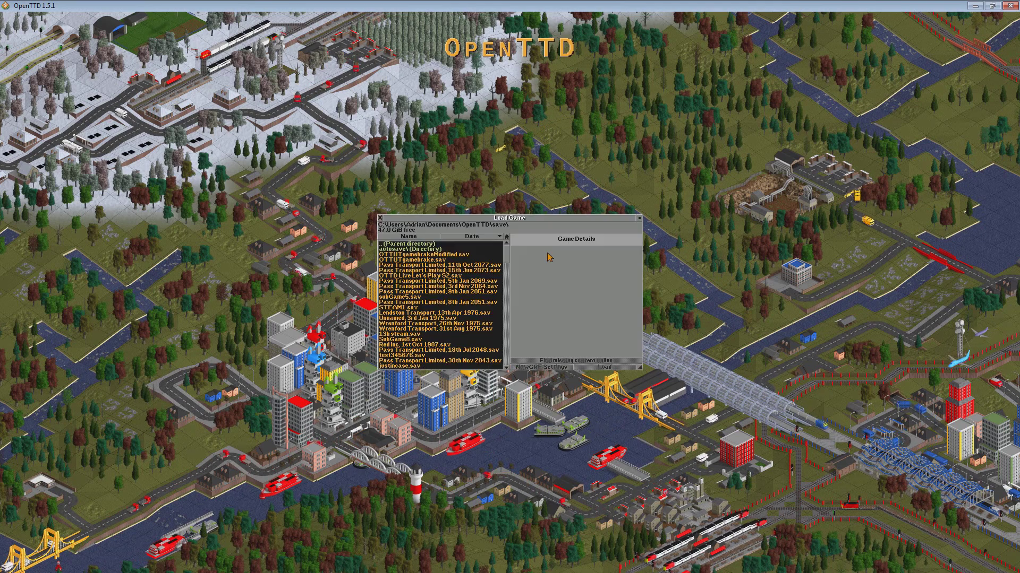
pyautogui.click(431, 261)
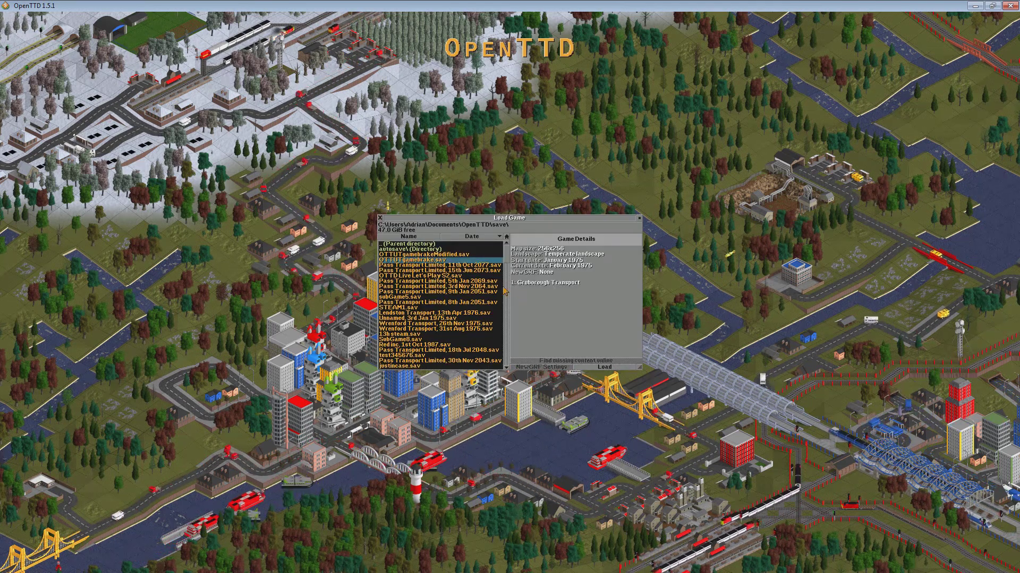
pyautogui.click(446, 255)
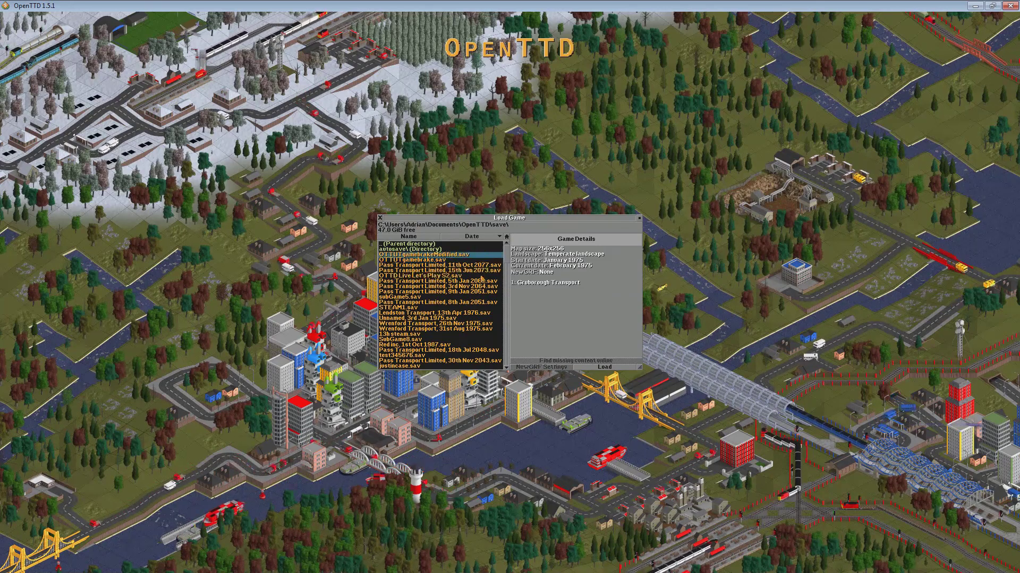
pyautogui.click(606, 368)
# Step: Inspect the railway between Greborough and Tarlingway and unpause the game
pyautogui.scroll(2, 589, 292)
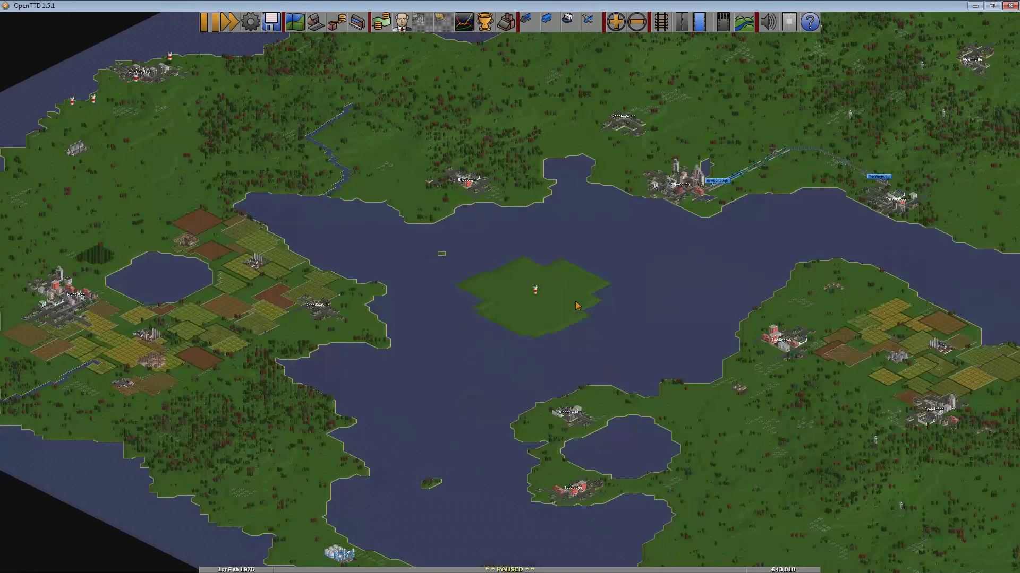
pyautogui.scroll(1, 575, 302)
pyautogui.scroll(1, 467, 276)
pyautogui.scroll(-1, 467, 276)
pyautogui.moveTo(467, 276); pyautogui.dragTo(471, 253)
pyautogui.click(207, 29)
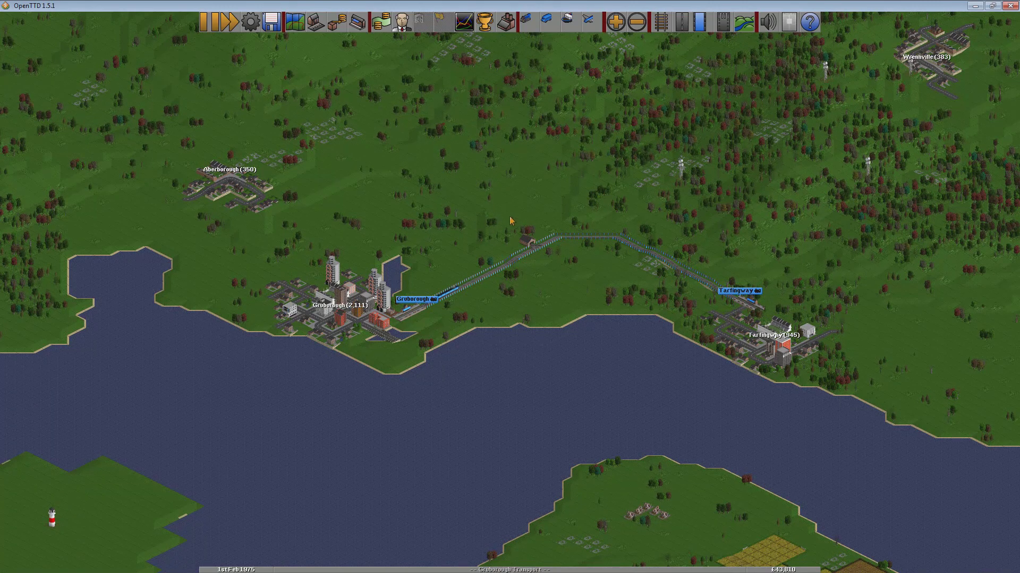
# Step: Look over the whole map and check which railway construction types are available
pyautogui.scroll(-1, 510, 220)
pyautogui.scroll(-1, 566, 186)
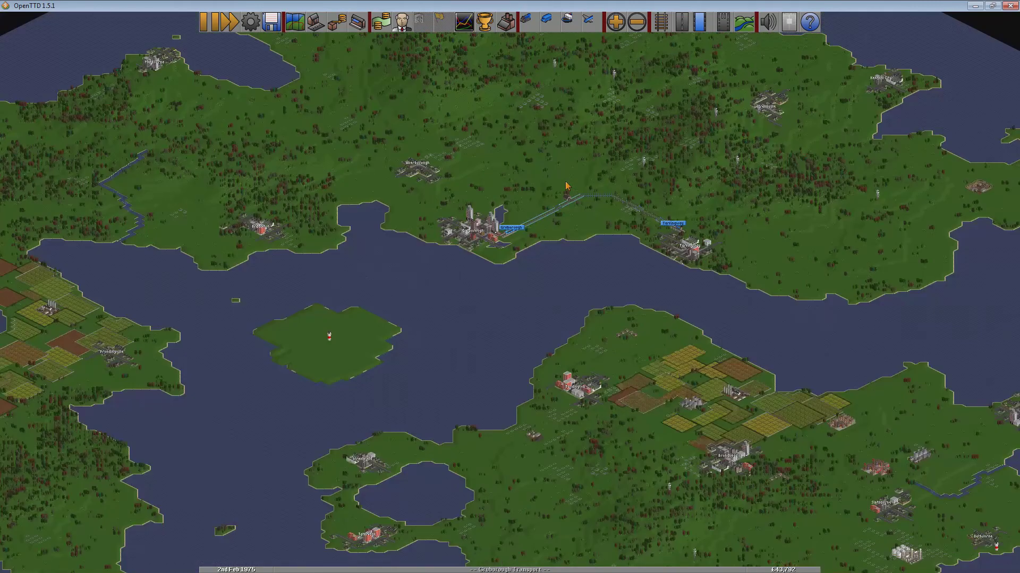
pyautogui.scroll(-1, 567, 186)
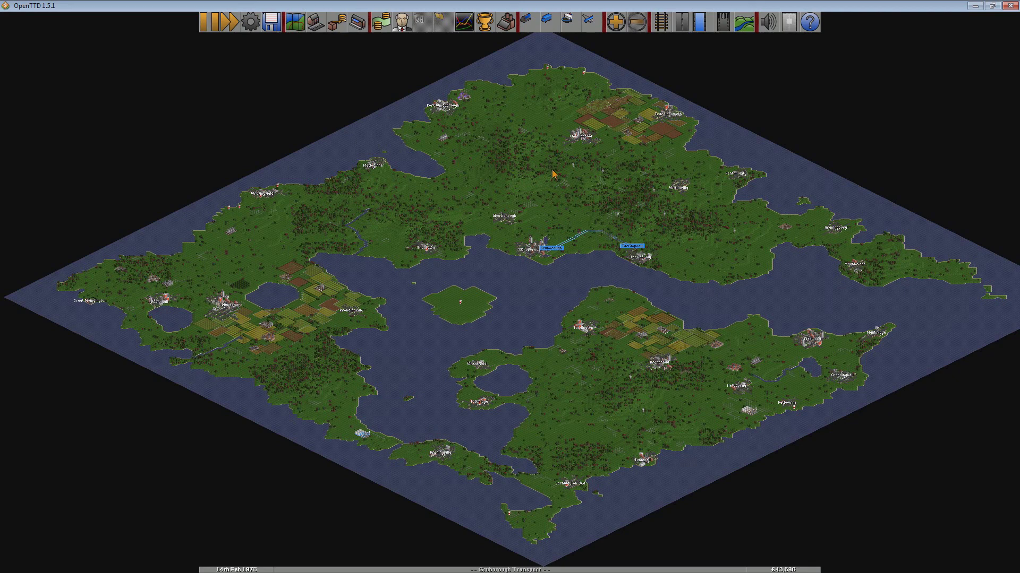
pyautogui.moveTo(552, 170); pyautogui.dragTo(554, 170)
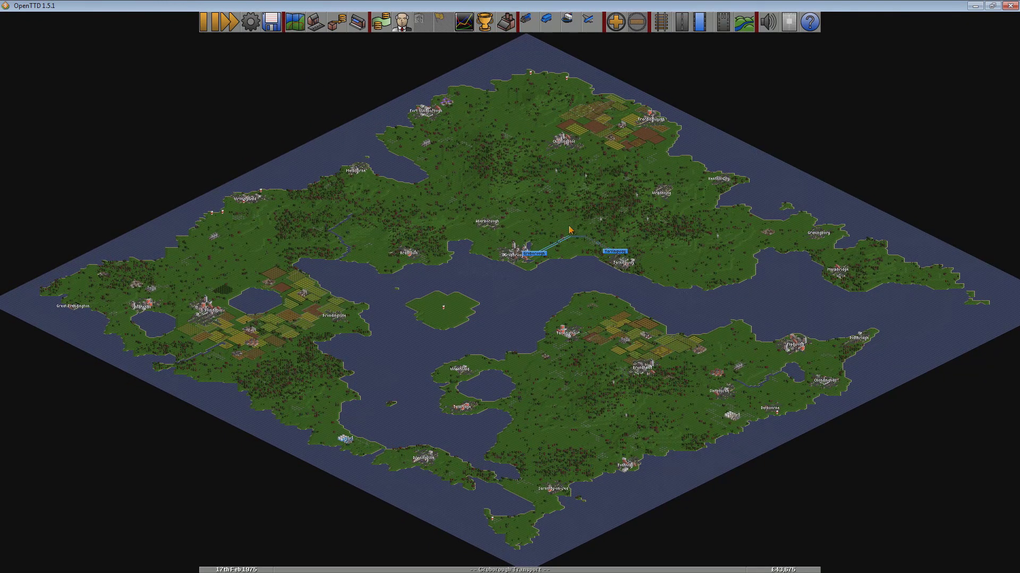
pyautogui.moveTo(610, 287); pyautogui.dragTo(662, 343)
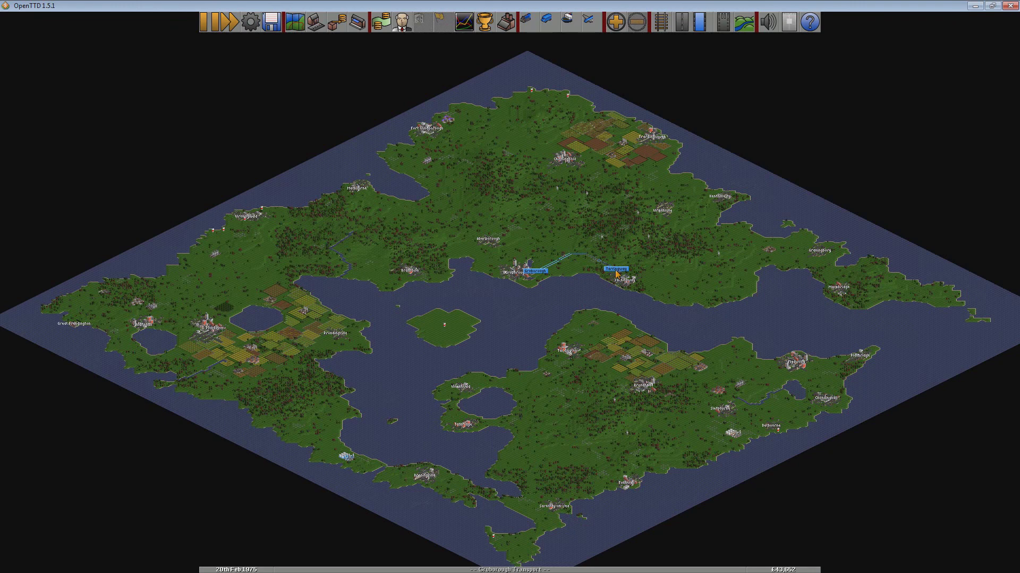
pyautogui.click(667, 25)
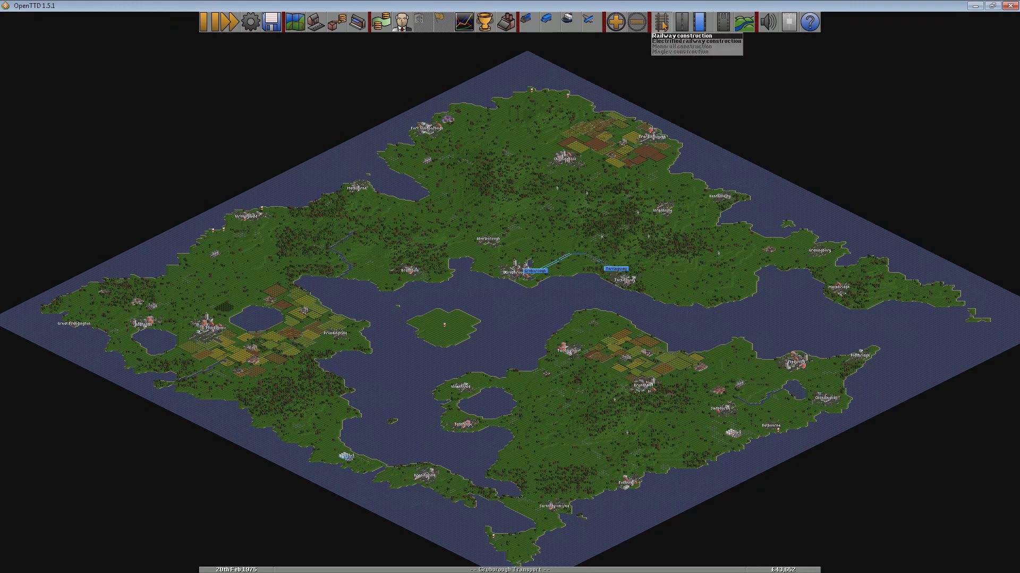
pyautogui.click(676, 53)
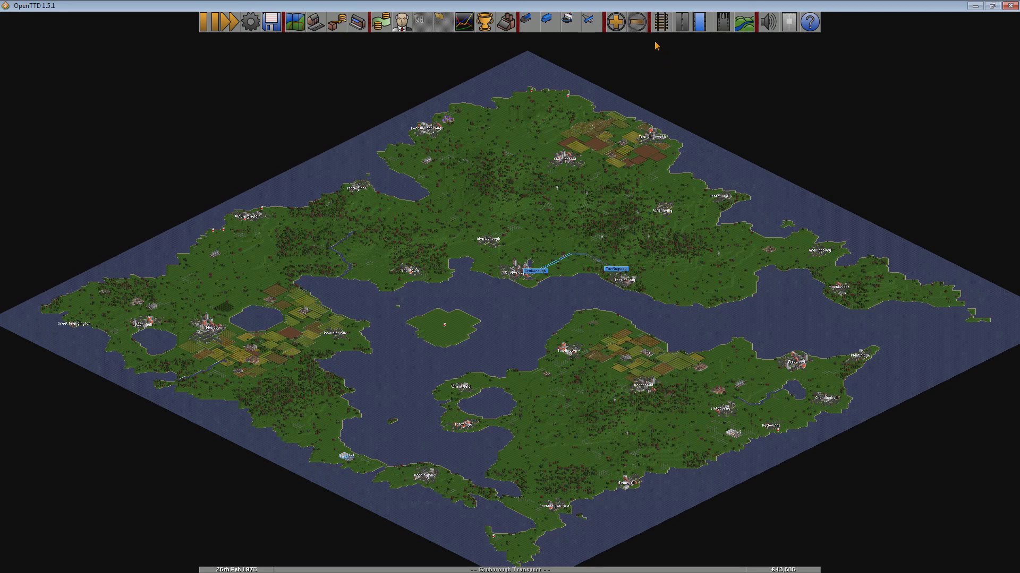
pyautogui.click(661, 23)
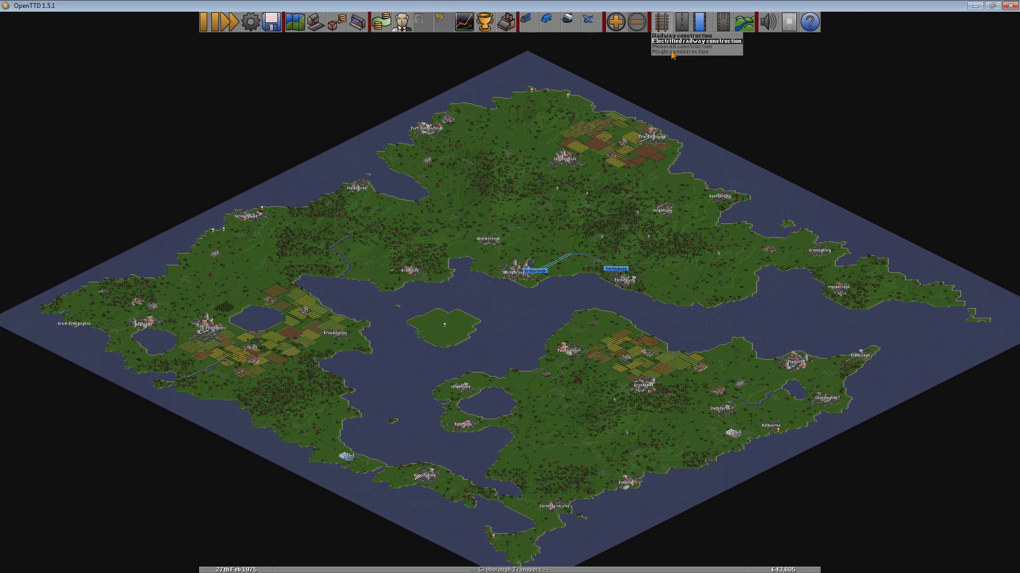
pyautogui.click(704, 67)
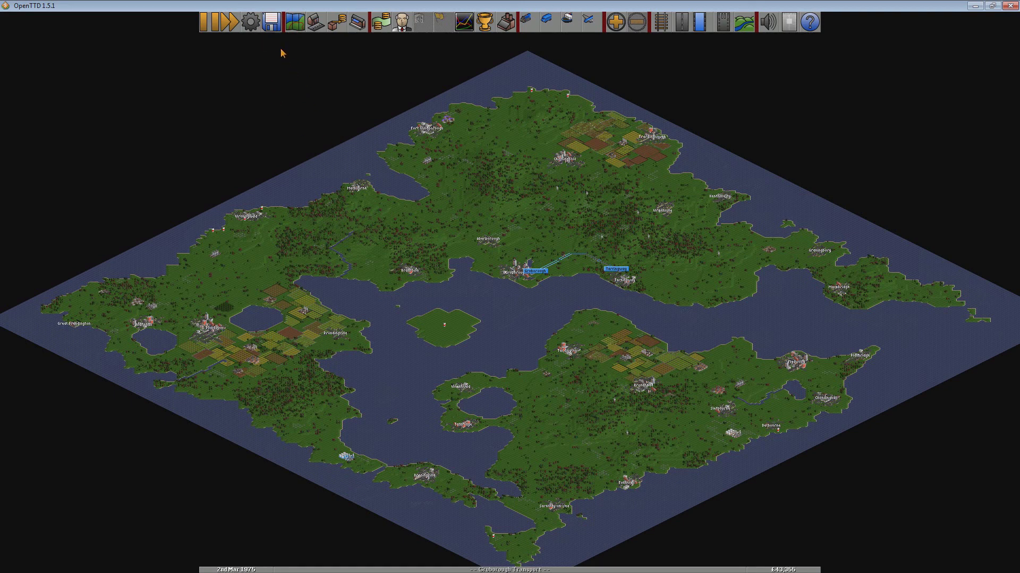
# Step: Exit OpenTTD to Windows without saving the running game
pyautogui.click(271, 24)
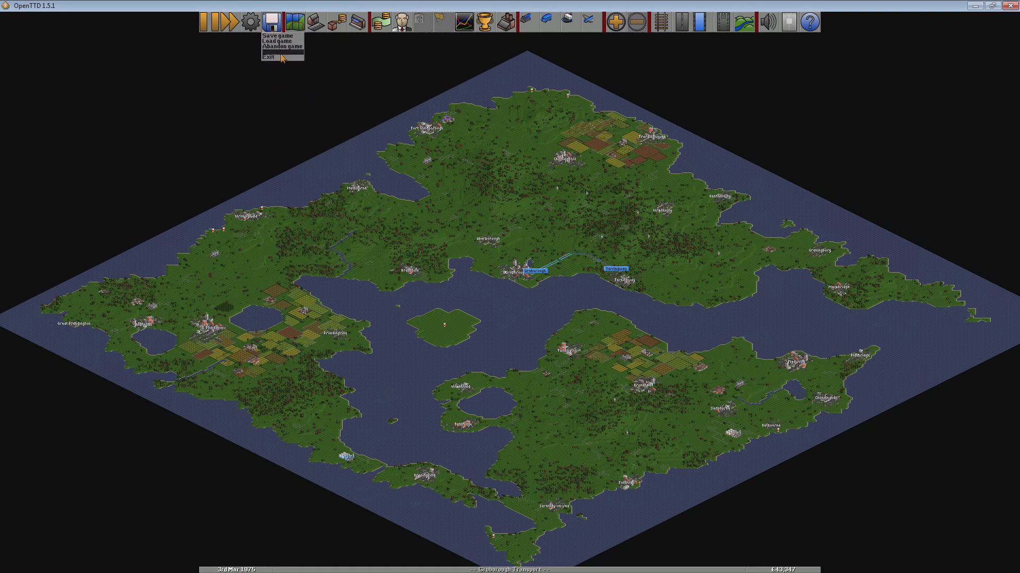
pyautogui.click(273, 57)
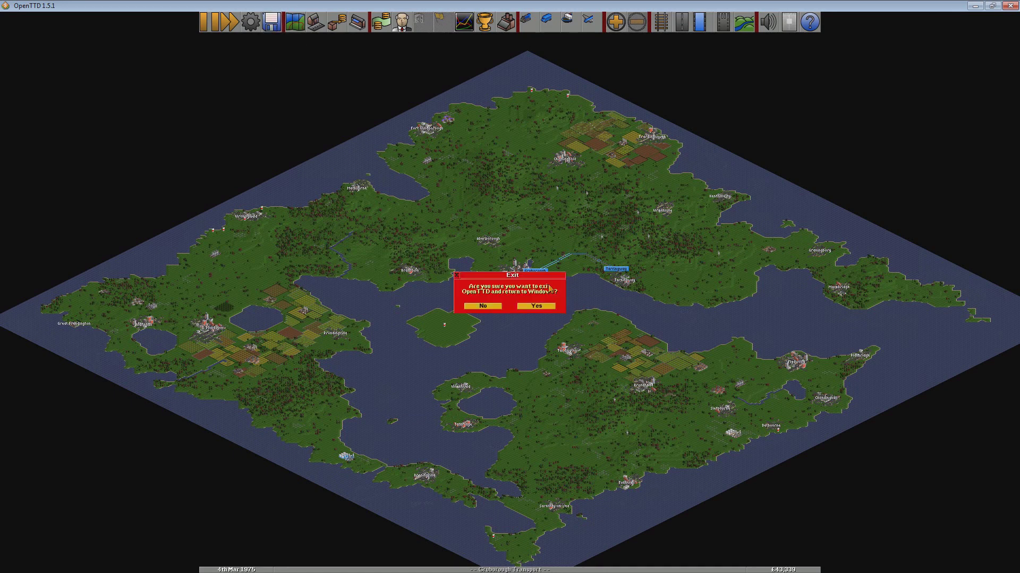
pyautogui.click(544, 307)
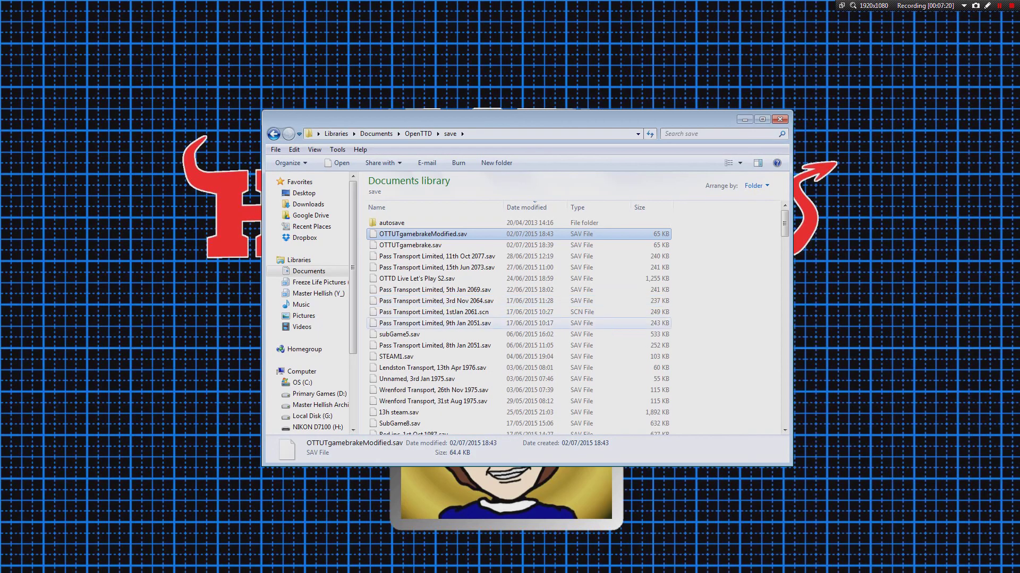
# Step: Open the openttd.cfg configuration file from the OpenTTD documents folder in Notepad
pyautogui.click(418, 134)
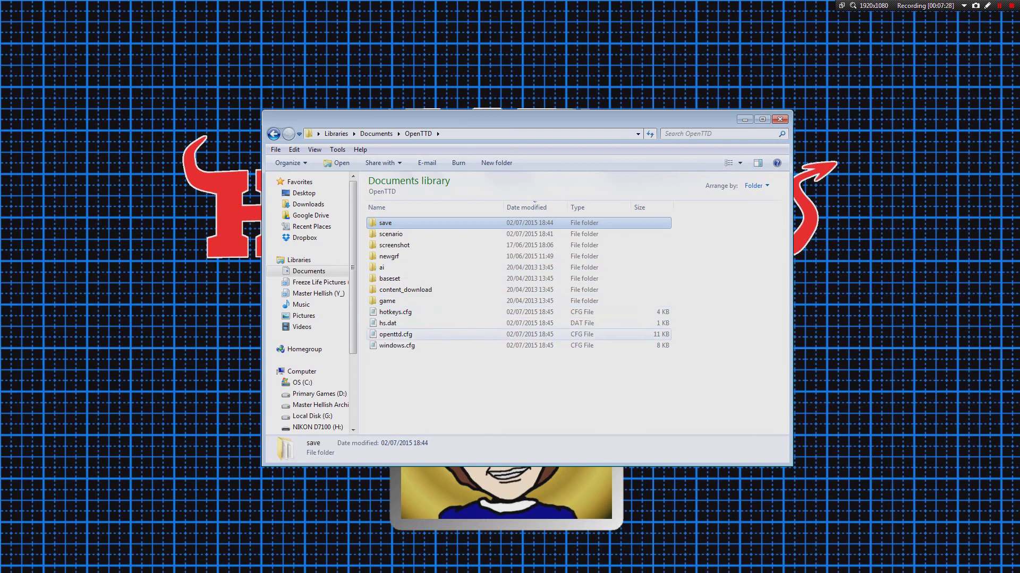
pyautogui.click(395, 335)
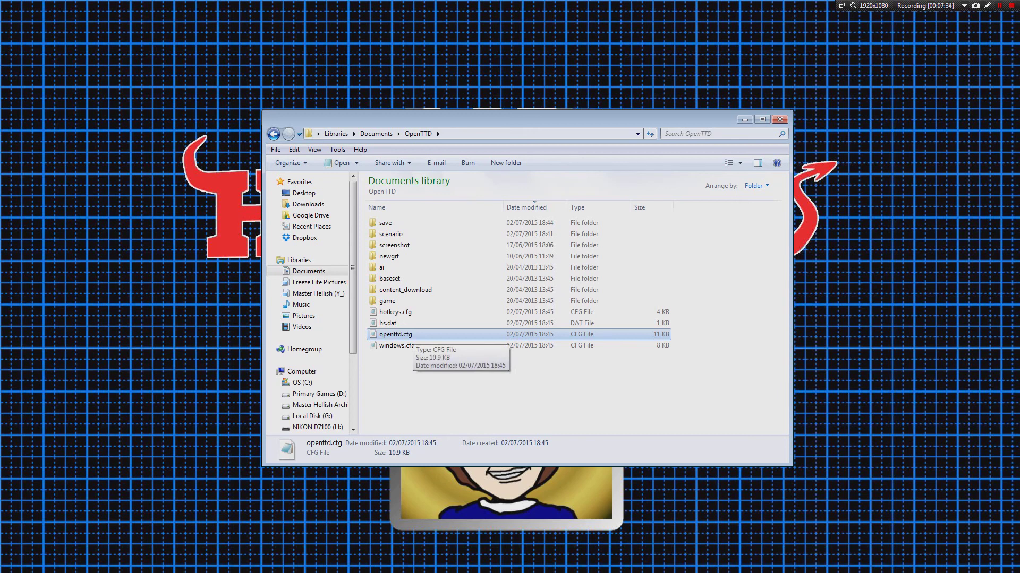
pyautogui.click(410, 335)
pyautogui.click(425, 378)
pyautogui.doubleClick(395, 334)
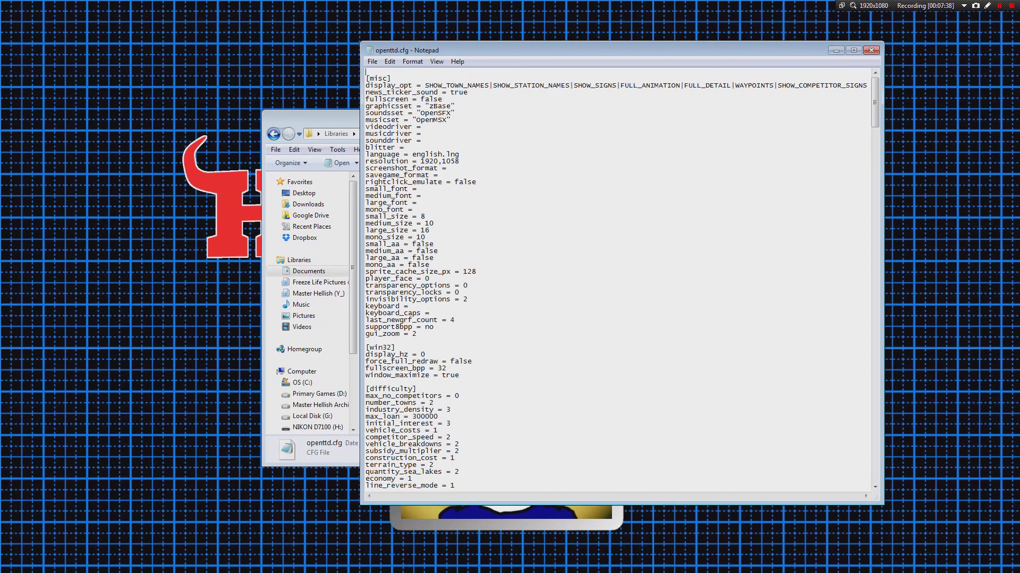
# Step: Search openttd.cfg for the scenario_developer setting and close the search
pyautogui.moveTo(874, 102)
pyautogui.mouseDown()
pyautogui.moveTo(874, 411)
pyautogui.moveTo(874, 103)
pyautogui.mouseUp()
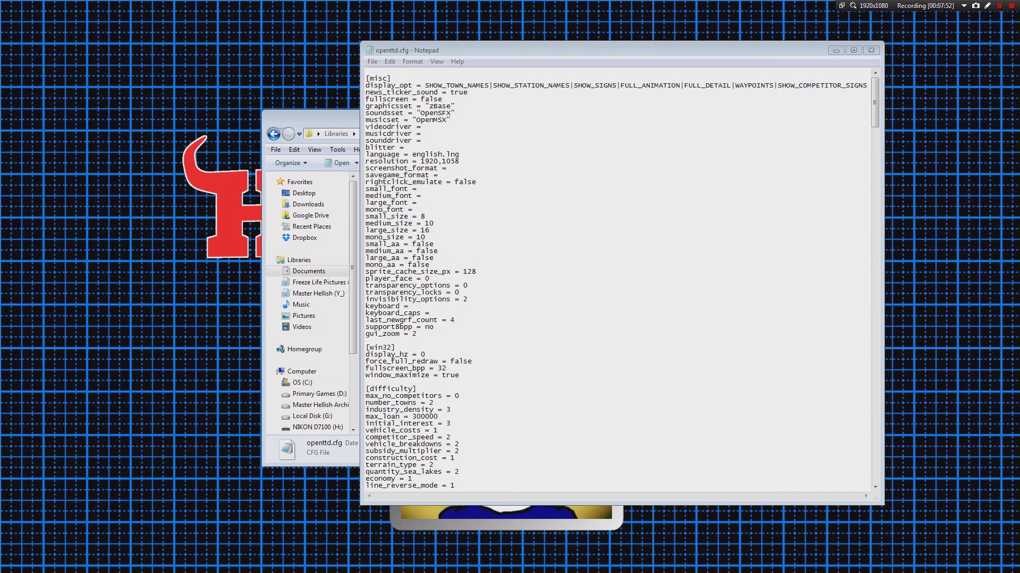
pyautogui.click(421, 202)
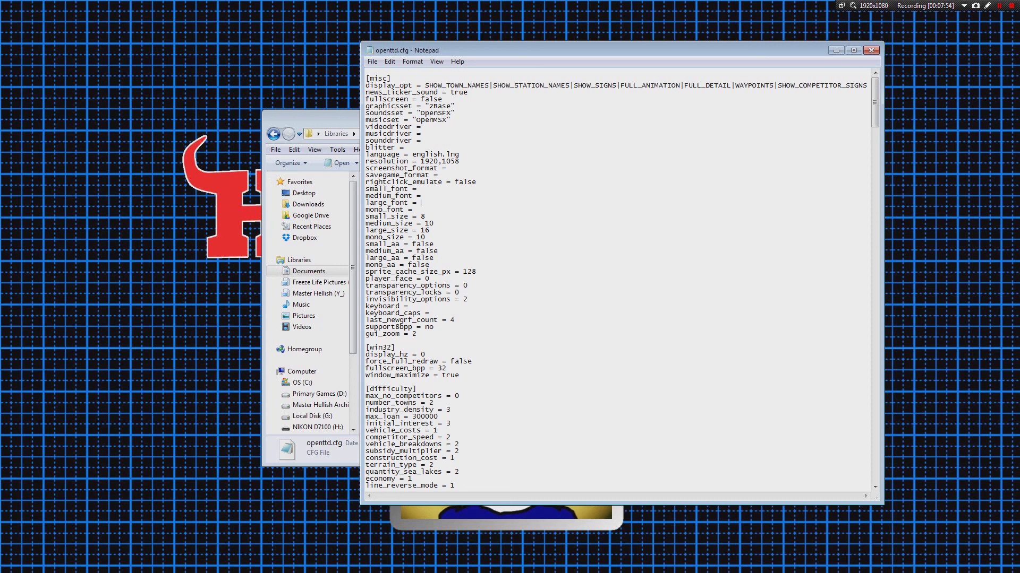
pyautogui.hotkey('ctrl', 'f')
pyautogui.moveTo(499, 260); pyautogui.dragTo(579, 167)
pyautogui.write('scenario_developer')
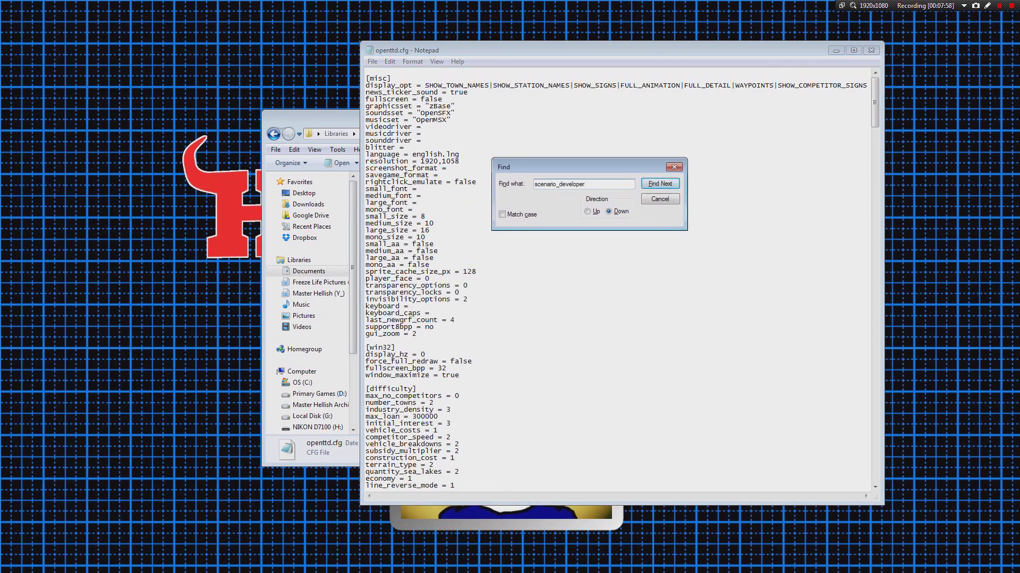
pyautogui.press('Return')
pyautogui.hotkey('ctrl', 'c')
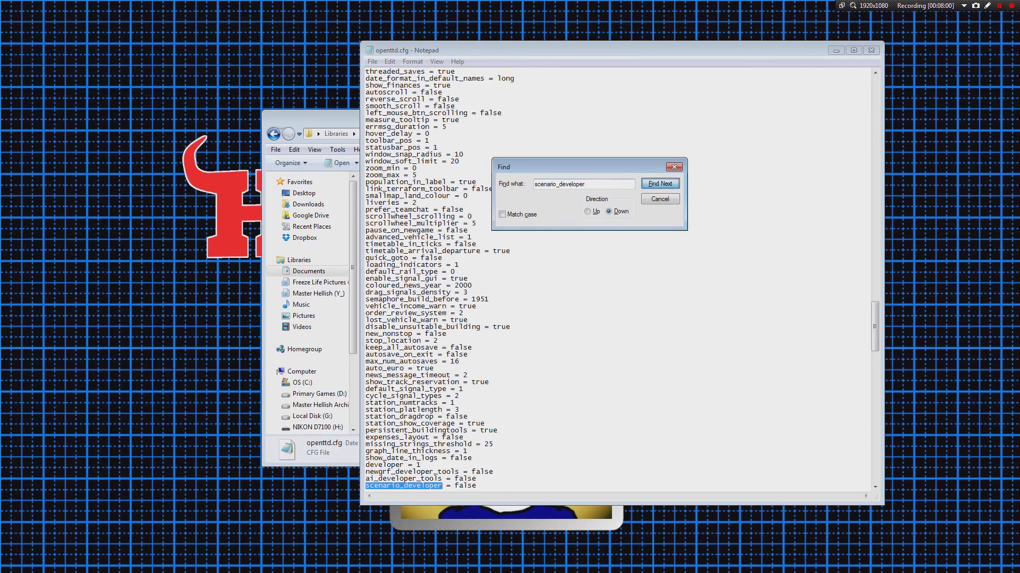
pyautogui.press('Escape')
pyautogui.rightClick(580, 348)
pyautogui.click(581, 348)
pyautogui.scroll(-5, 581, 348)
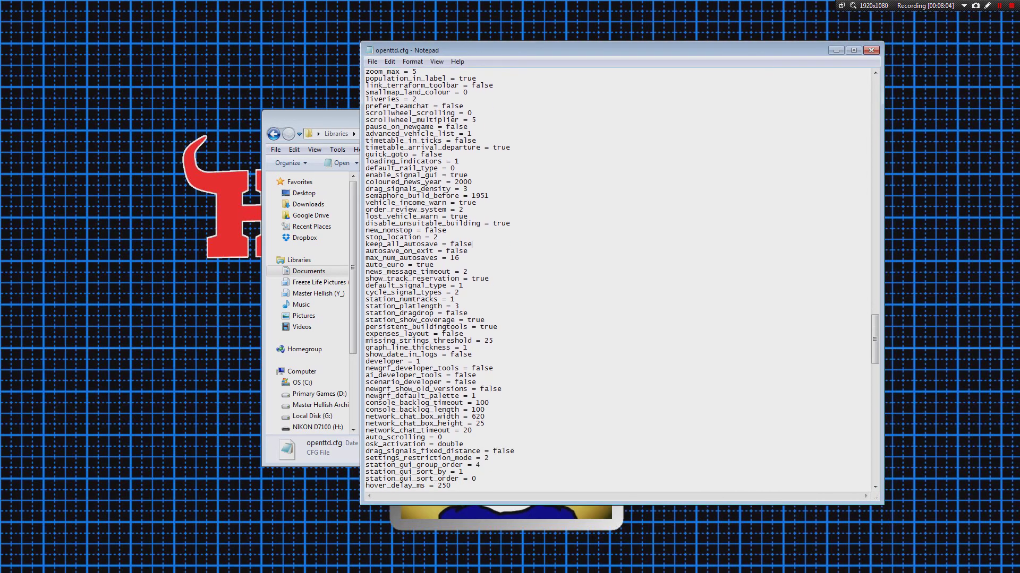
# Step: Find scenario_developer in the configuration file again and select its true/false value
pyautogui.hotkey('ctrl', 'v')
pyautogui.hotkey('ctrl', 'f')
pyautogui.press('Return')
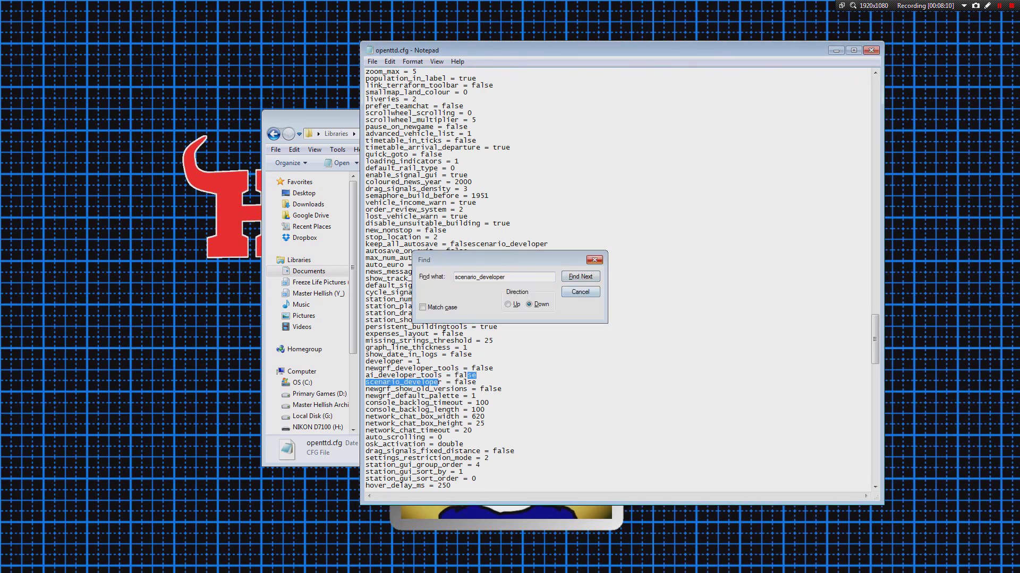
pyautogui.click(595, 261)
pyautogui.click(473, 354)
pyautogui.moveTo(476, 382); pyautogui.dragTo(455, 382)
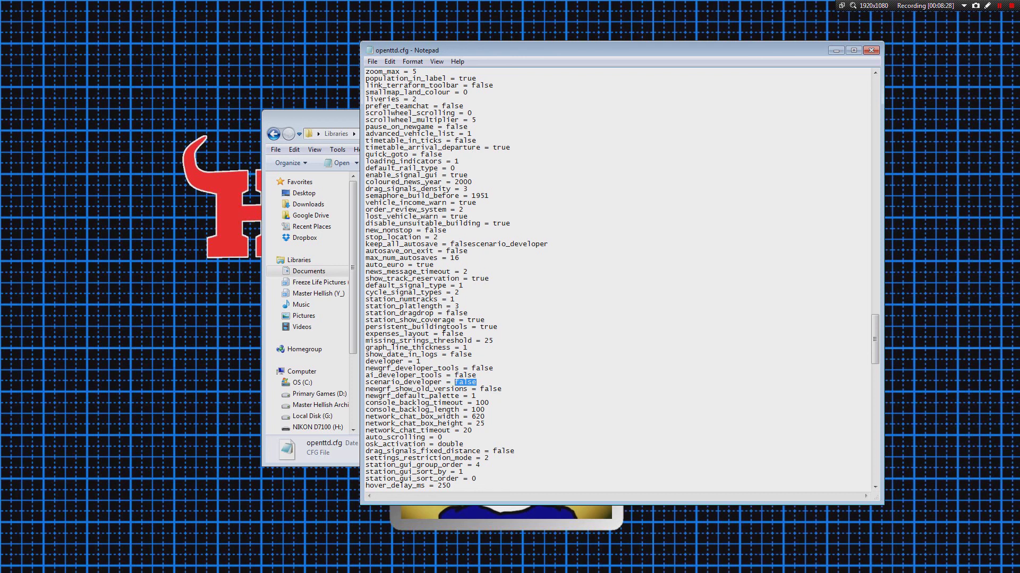
# Step: Switch to OpenTTD, start the Scenario Editor and load the scenario OTTUTgamebrake.scn
pyautogui.hotkey('alt', 'Tab')
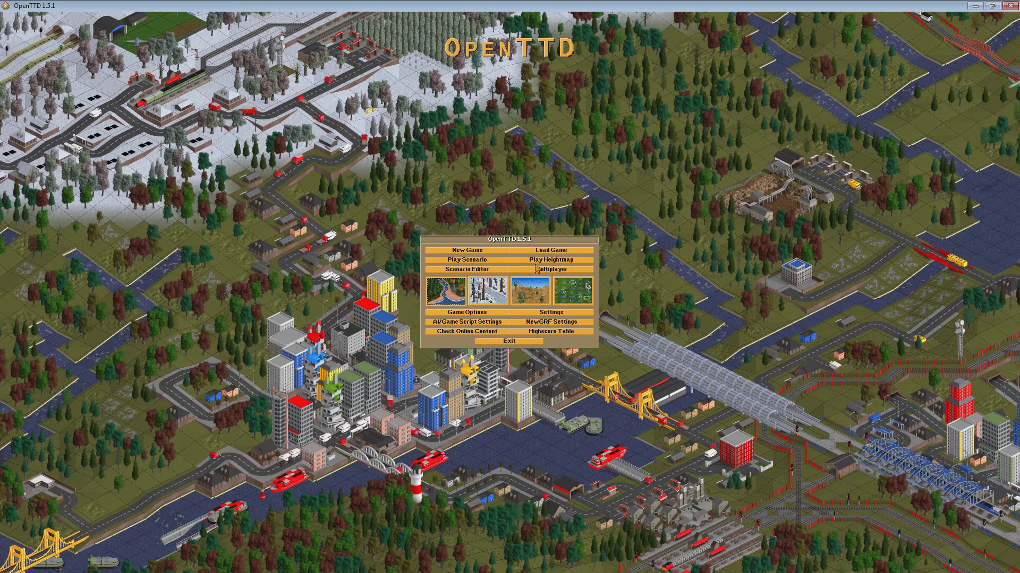
pyautogui.click(463, 269)
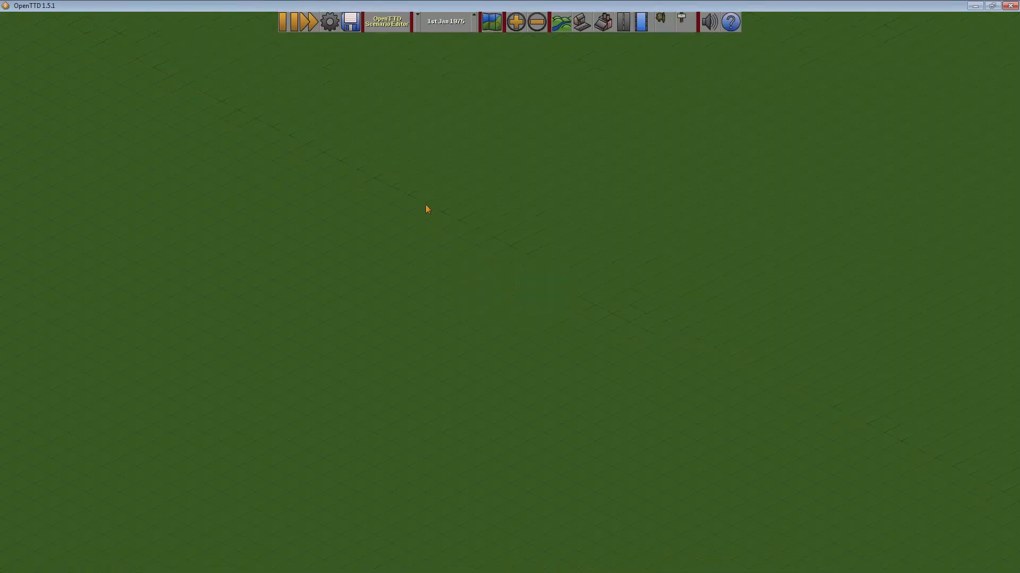
pyautogui.click(350, 22)
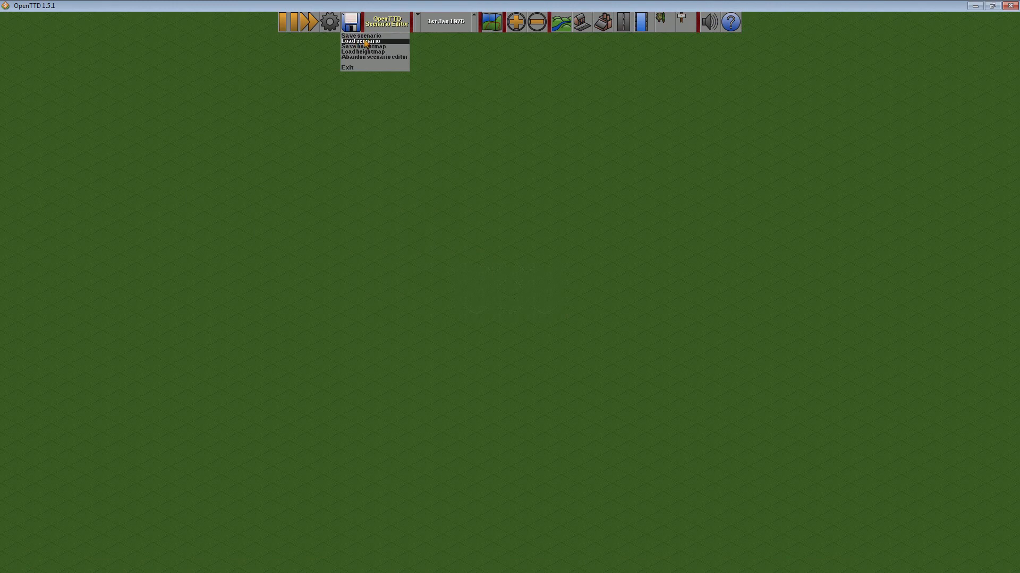
pyautogui.click(366, 41)
pyautogui.click(424, 255)
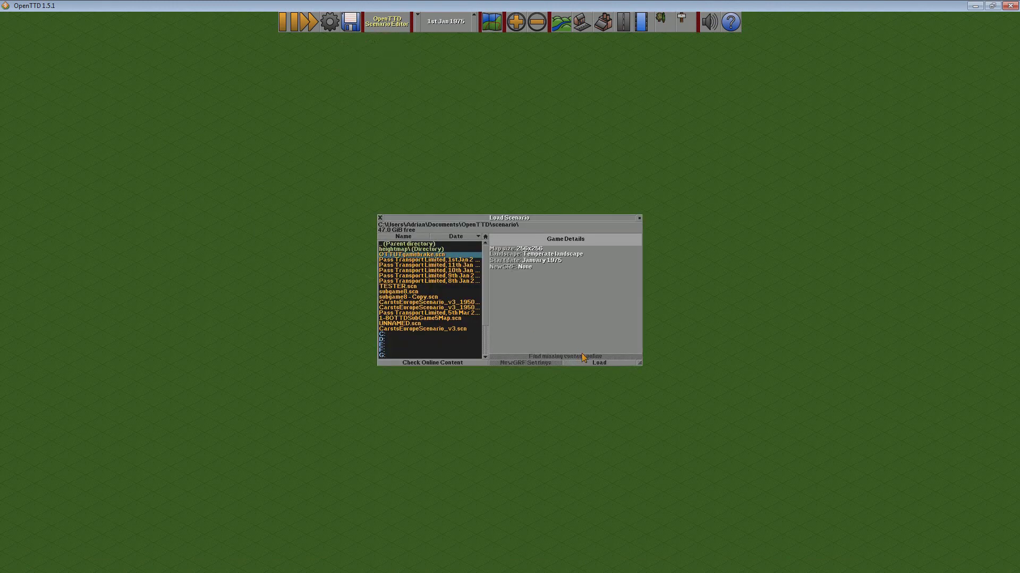
pyautogui.click(598, 363)
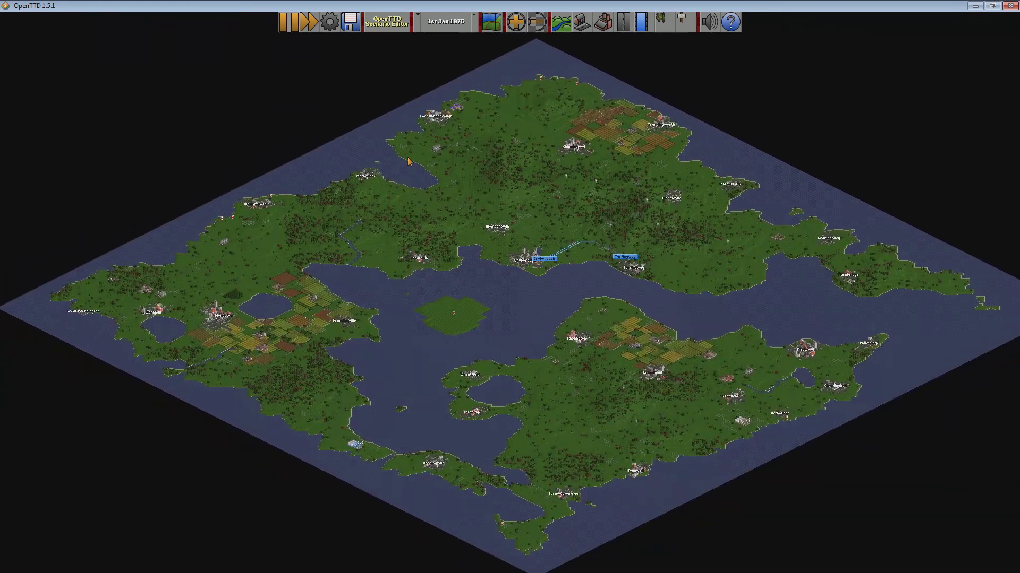
# Step: Check which NewGRF options the loaded scenario offers with scenario_developer disabled, and close the NewGRF settings
pyautogui.click(353, 25)
pyautogui.click(330, 26)
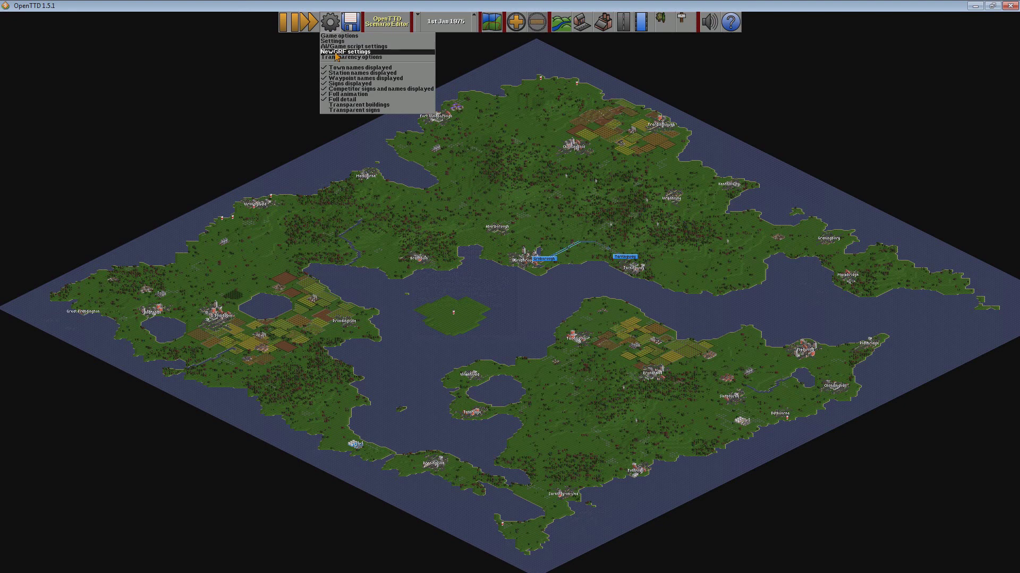
pyautogui.click(336, 52)
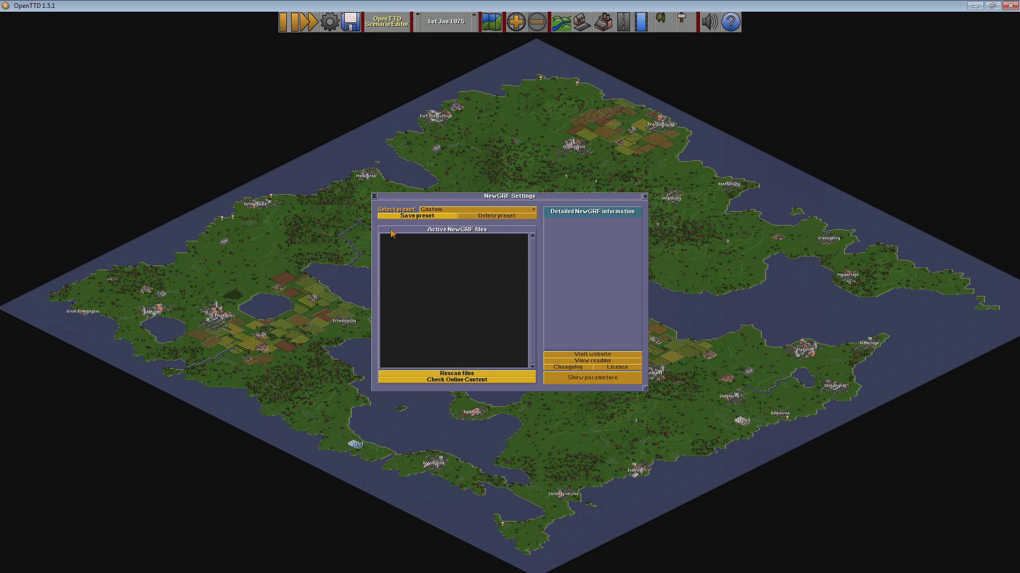
pyautogui.click(374, 197)
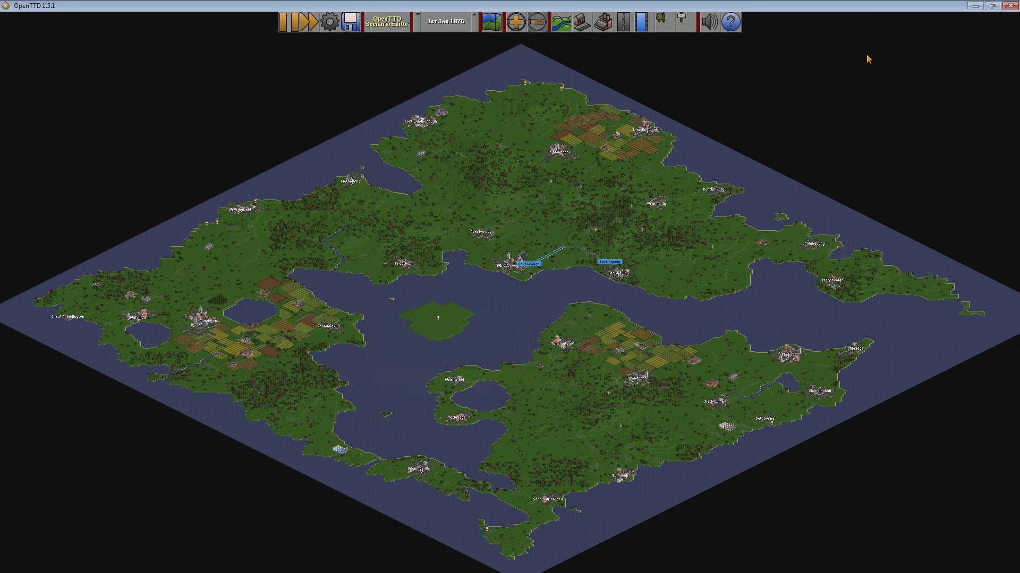
# Step: Return to openttd.cfg in Notepad and set scenario_developer to true
pyautogui.click(975, 6)
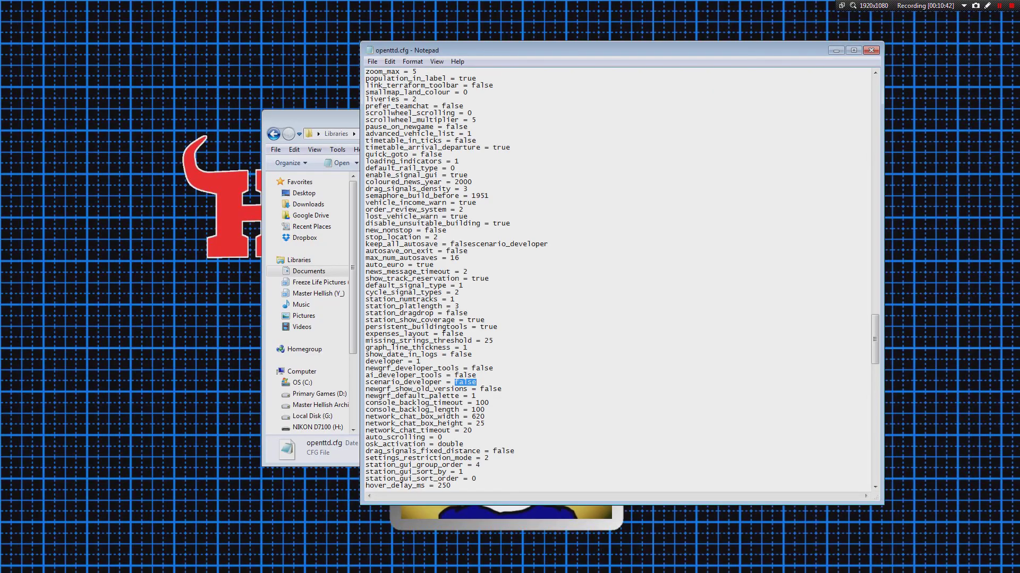
pyautogui.moveTo(366, 382); pyautogui.dragTo(441, 382)
pyautogui.click(463, 382)
pyautogui.doubleClick(463, 382)
pyautogui.write('true')
pyautogui.moveTo(472, 383); pyautogui.dragTo(450, 382)
pyautogui.click(473, 355)
pyautogui.moveTo(611, 50)
pyautogui.mouseDown()
pyautogui.moveTo(598, 93)
pyautogui.moveTo(631, 66)
pyautogui.moveTo(605, 66)
pyautogui.mouseUp()
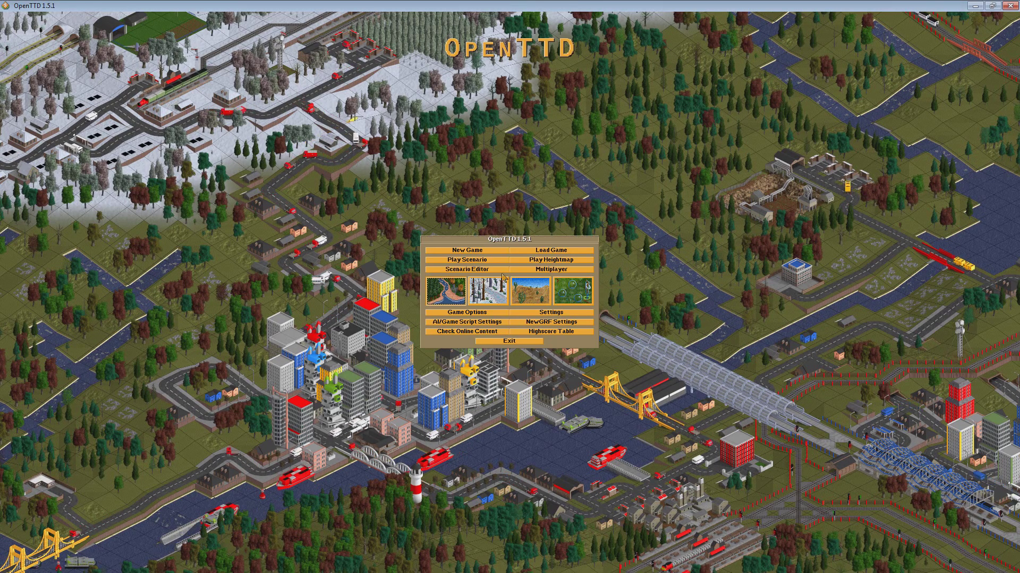
# Step: Enter the Scenario Editor again from the OpenTTD title screen and load OTTUTgamebrake.scn
pyautogui.click(464, 270)
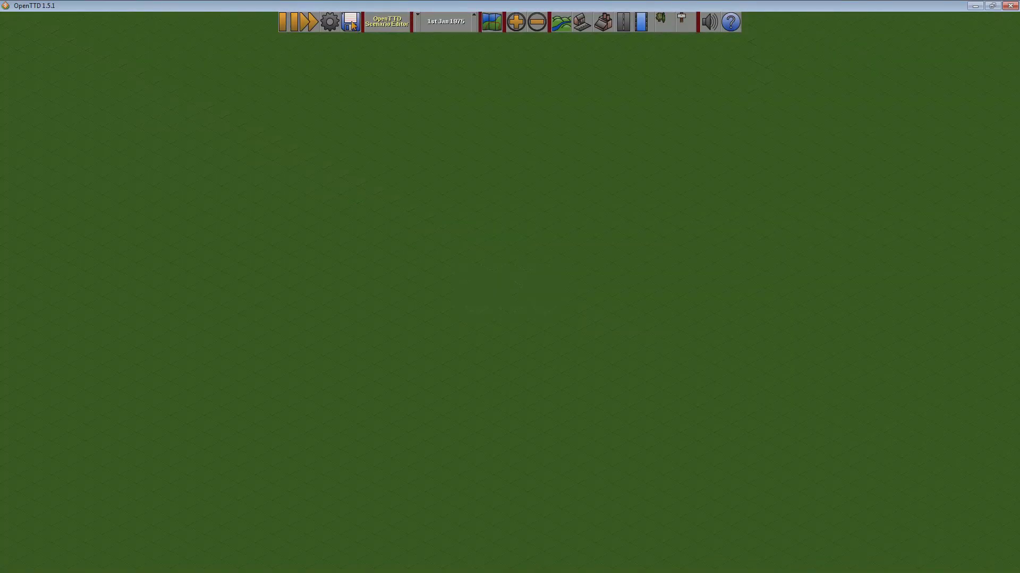
pyautogui.click(351, 22)
pyautogui.click(356, 42)
pyautogui.click(427, 256)
pyautogui.click(599, 363)
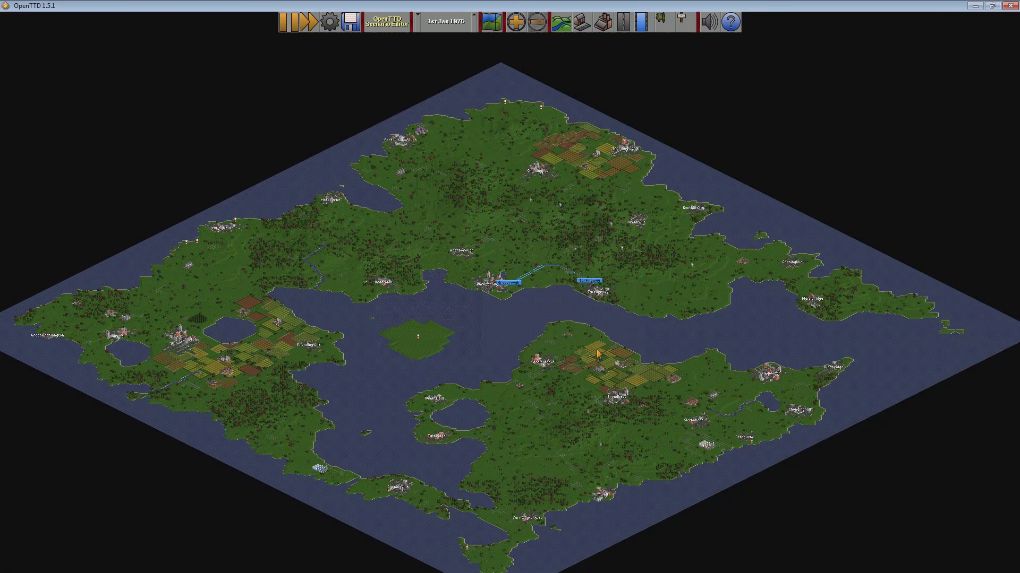
# Step: Add Vacuum Tube Train (Vactrain) Set to the active NewGRF files, but decline applying the change and close the settings
pyautogui.click(331, 29)
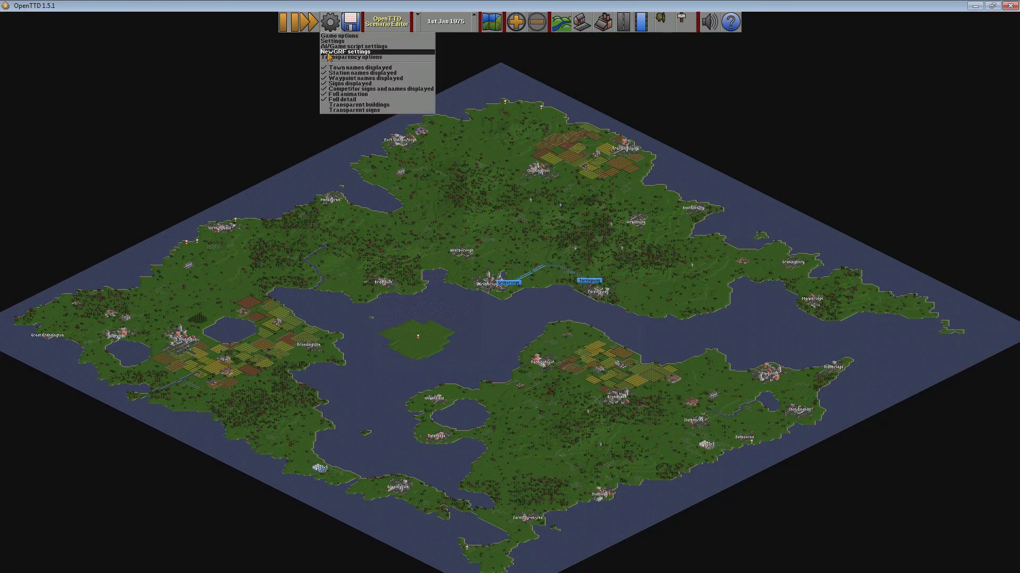
pyautogui.click(329, 52)
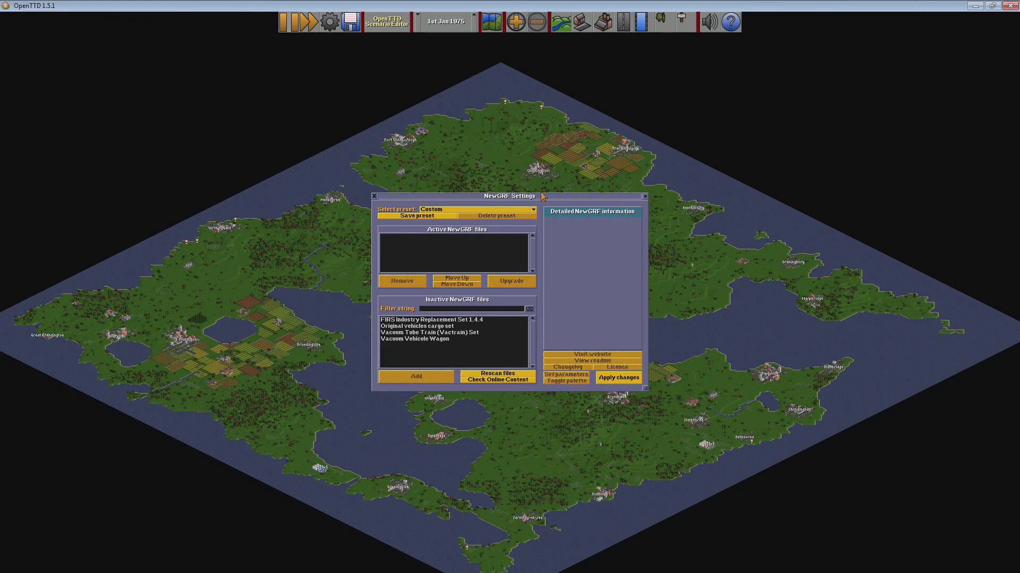
pyautogui.moveTo(542, 195)
pyautogui.mouseDown()
pyautogui.moveTo(563, 196)
pyautogui.moveTo(554, 183)
pyautogui.mouseUp()
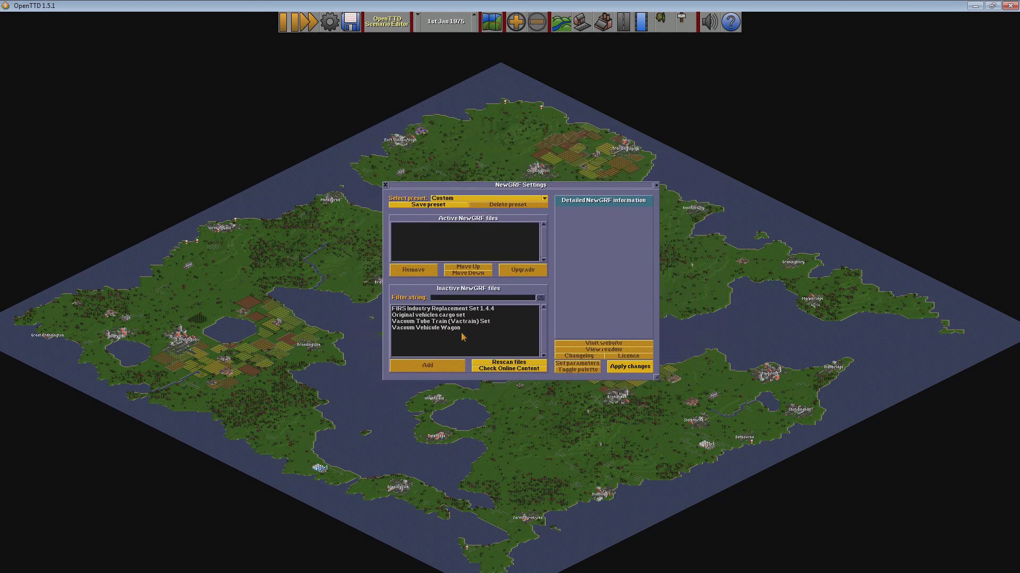
pyautogui.click(430, 322)
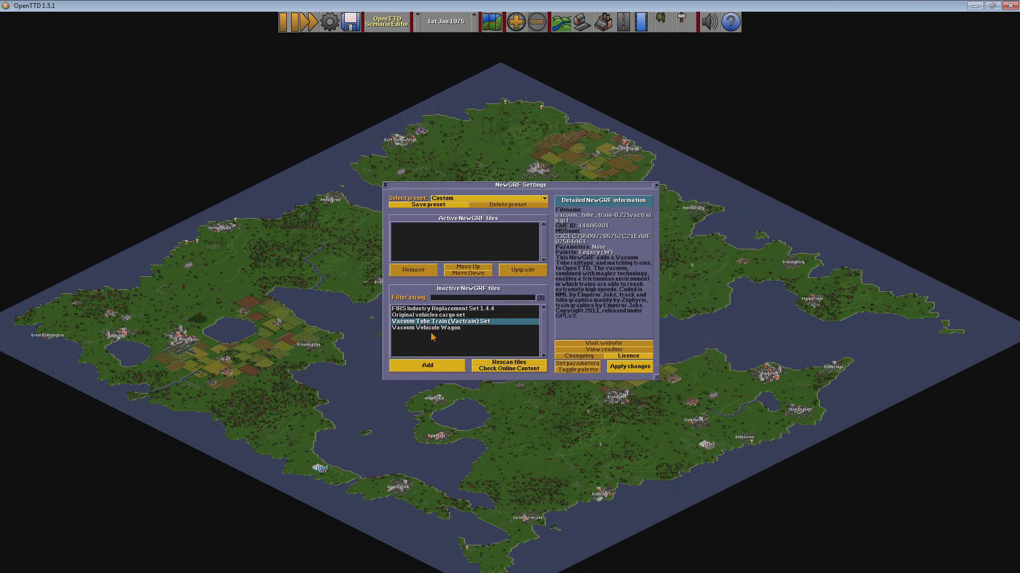
pyautogui.click(434, 366)
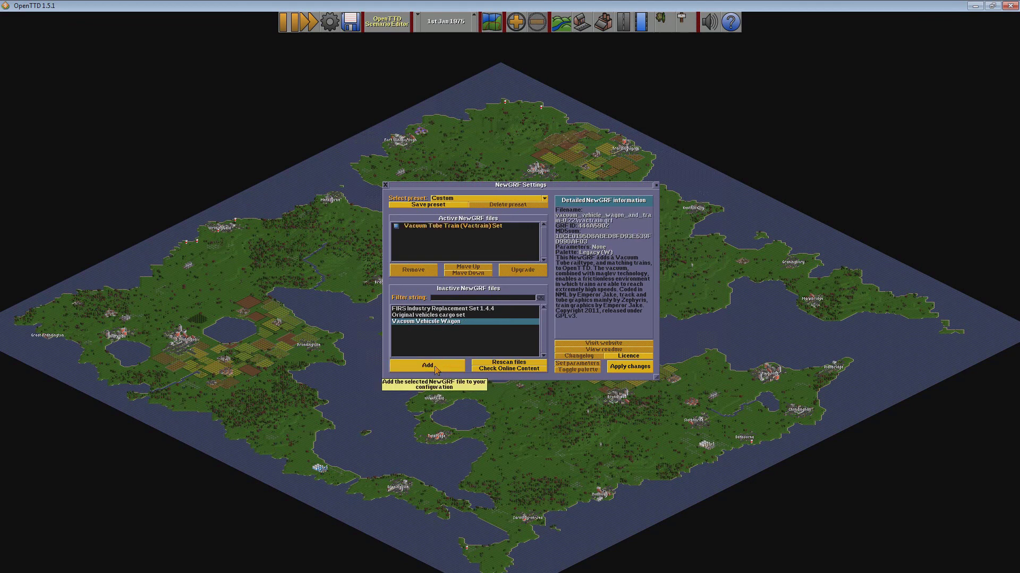
pyautogui.click(635, 369)
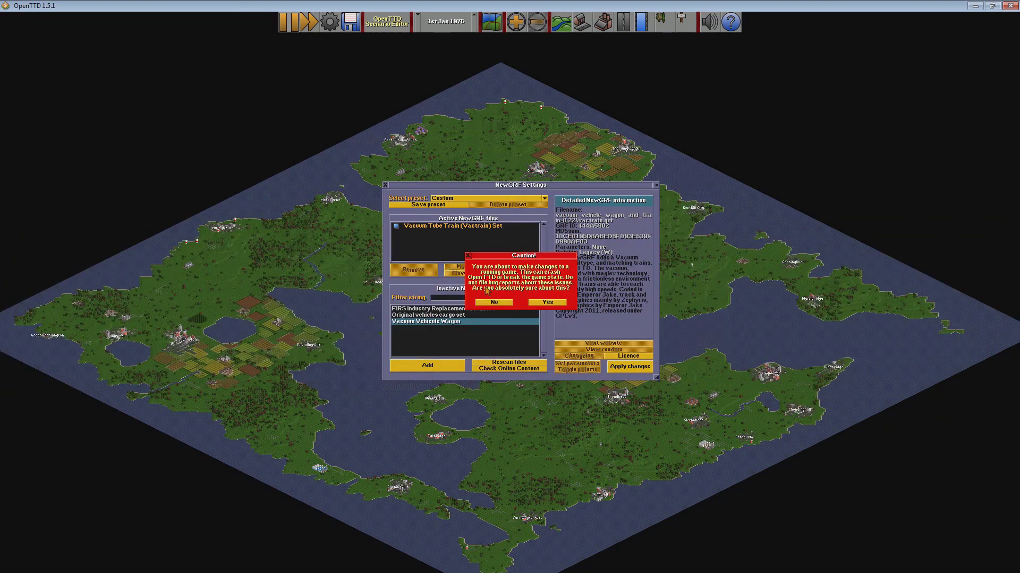
pyautogui.click(495, 302)
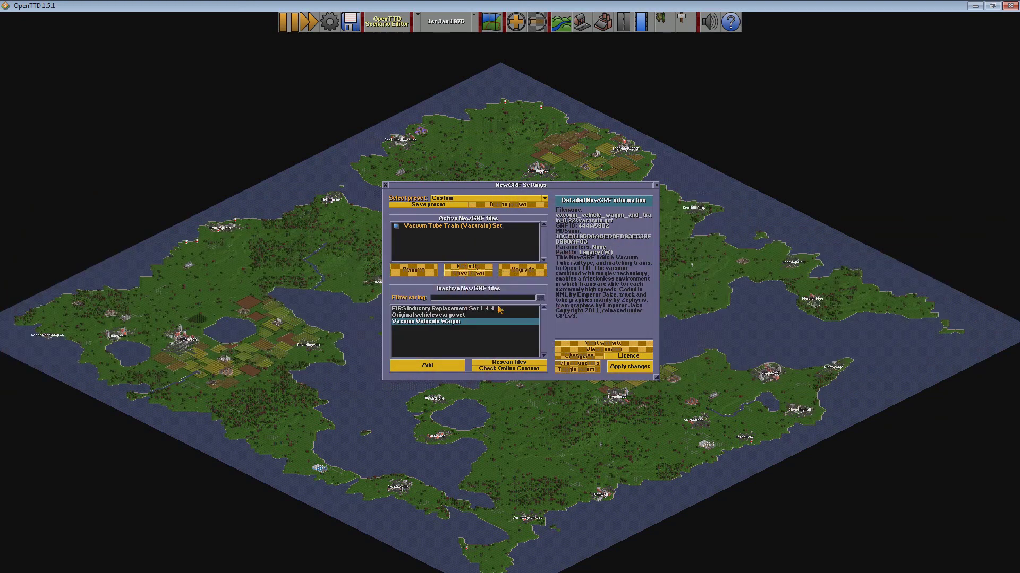
pyautogui.click(386, 185)
# Step: Save a copy of the scenario as OTTUTgamebrake_COPY.scn
pyautogui.click(357, 27)
pyautogui.click(356, 40)
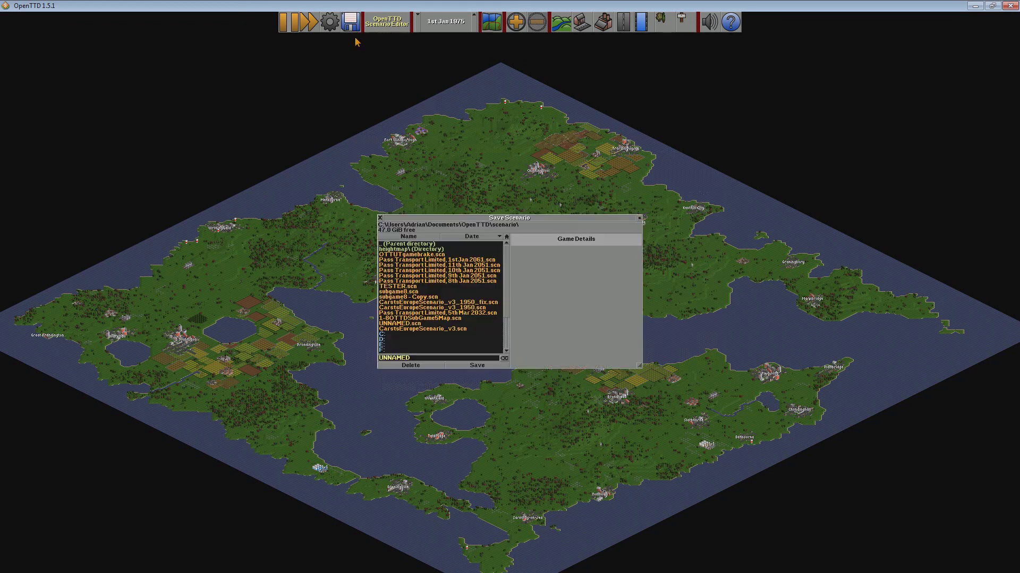
pyautogui.click(424, 255)
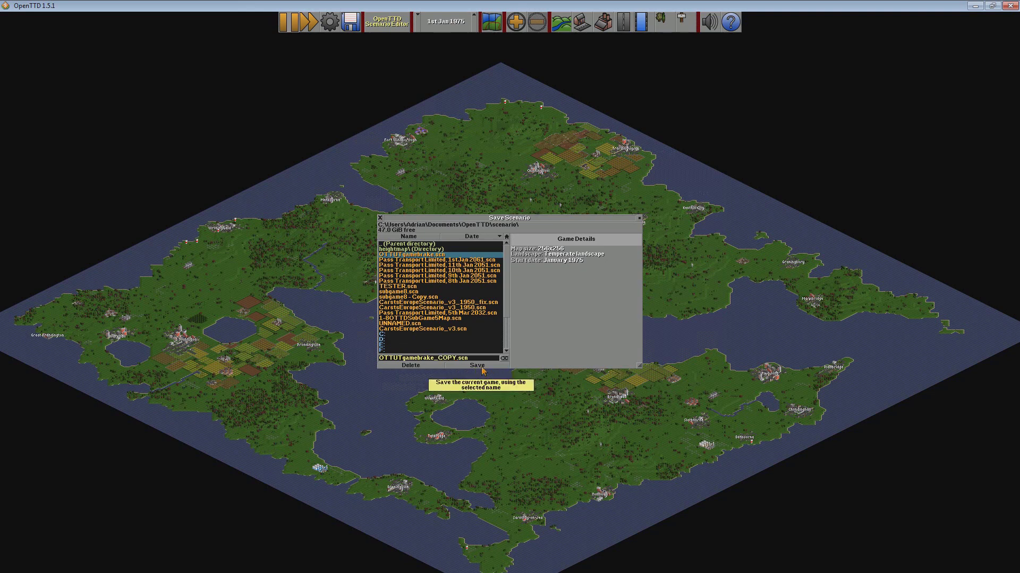
pyautogui.click(481, 367)
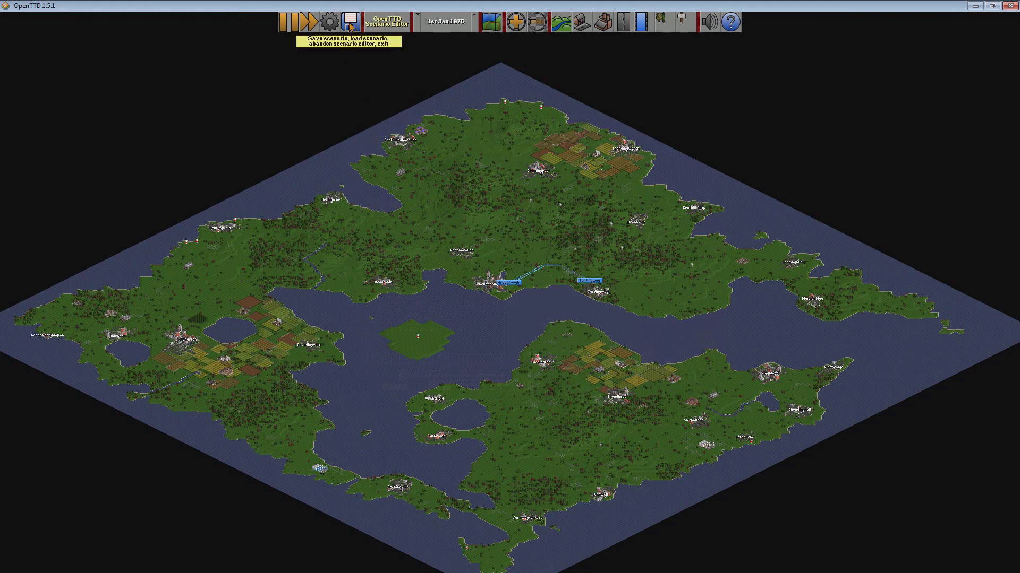
# Step: Activate Vacuum Tube Train (Vactrain) Set in the scenario's NewGRF settings, apply and confirm the change, and close the settings
pyautogui.click(350, 24)
pyautogui.click(330, 22)
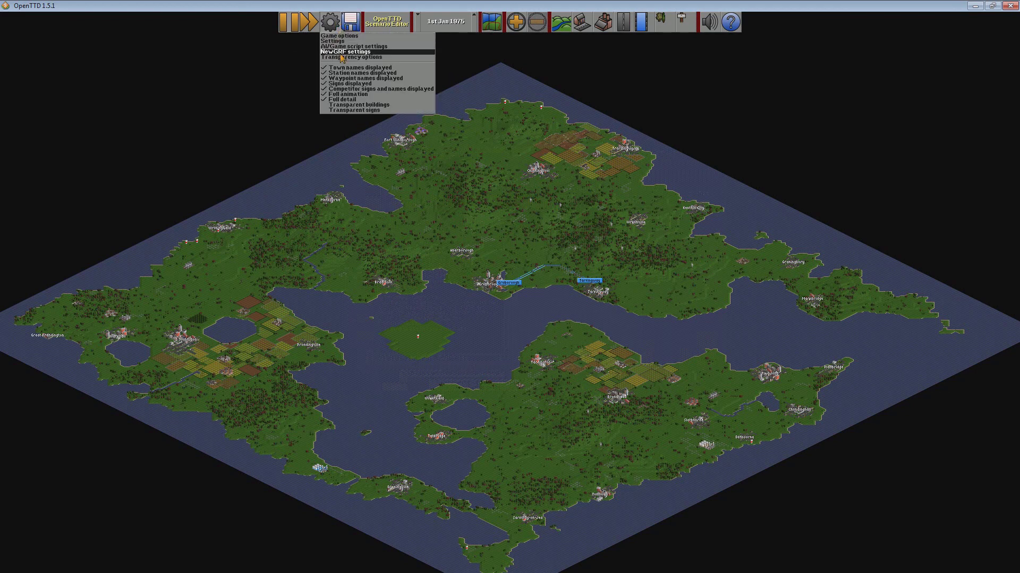
pyautogui.click(346, 52)
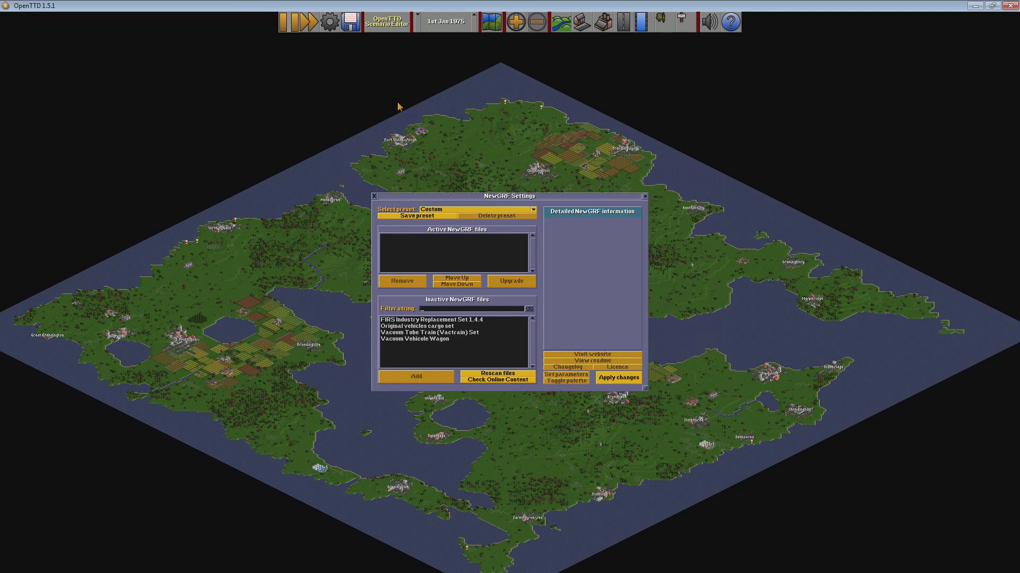
pyautogui.click(422, 333)
pyautogui.click(436, 373)
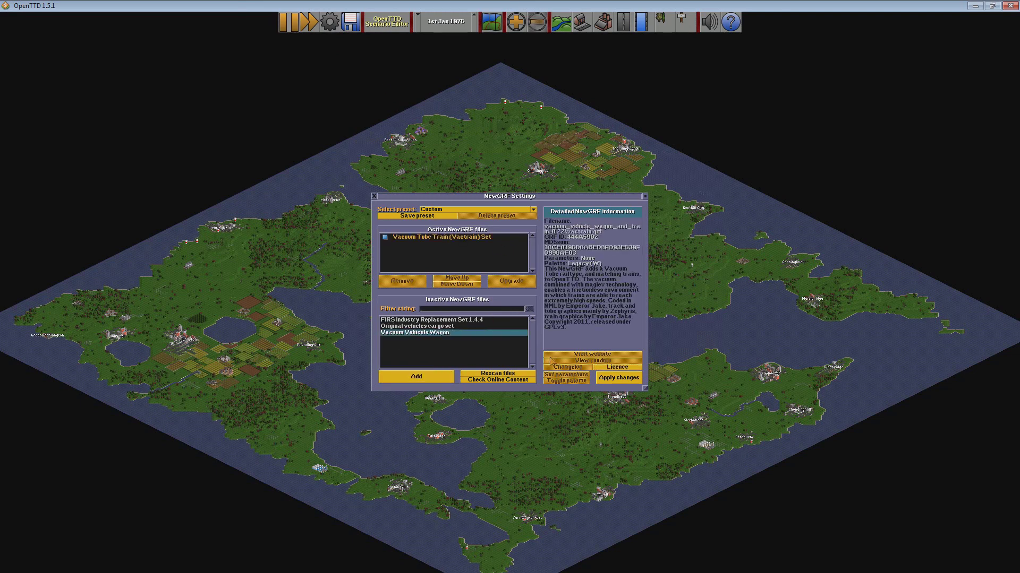
pyautogui.click(618, 378)
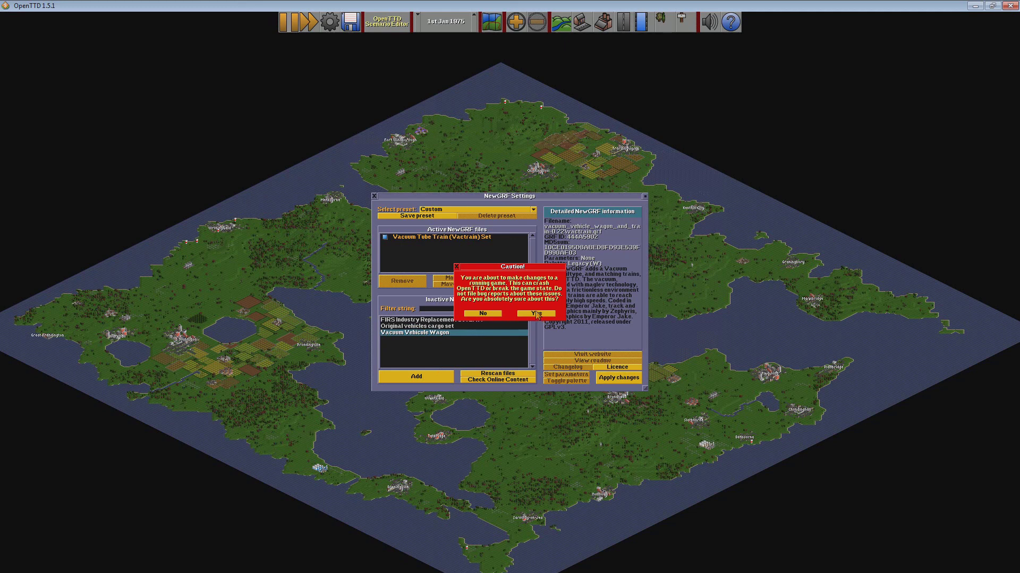
pyautogui.click(536, 314)
pyautogui.click(373, 197)
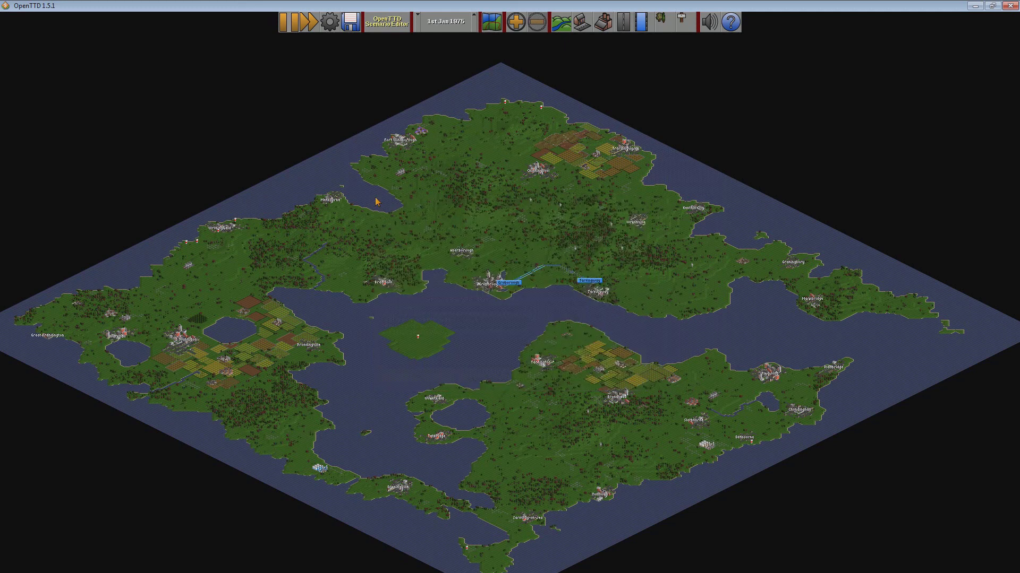
# Step: Save the modified scenario over OTTUTgamebrake_COPY.scn
pyautogui.click(350, 30)
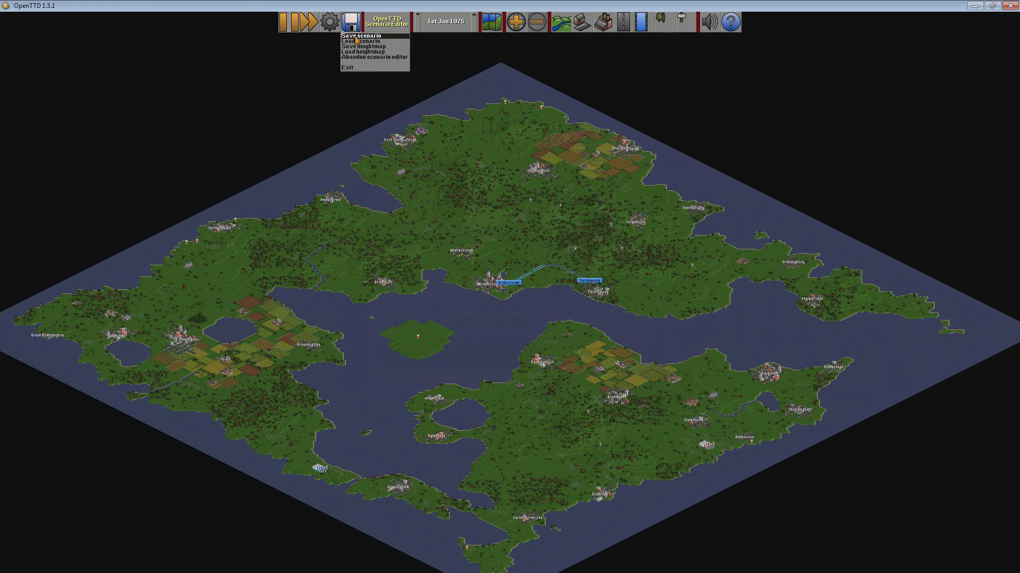
pyautogui.click(357, 36)
pyautogui.click(437, 255)
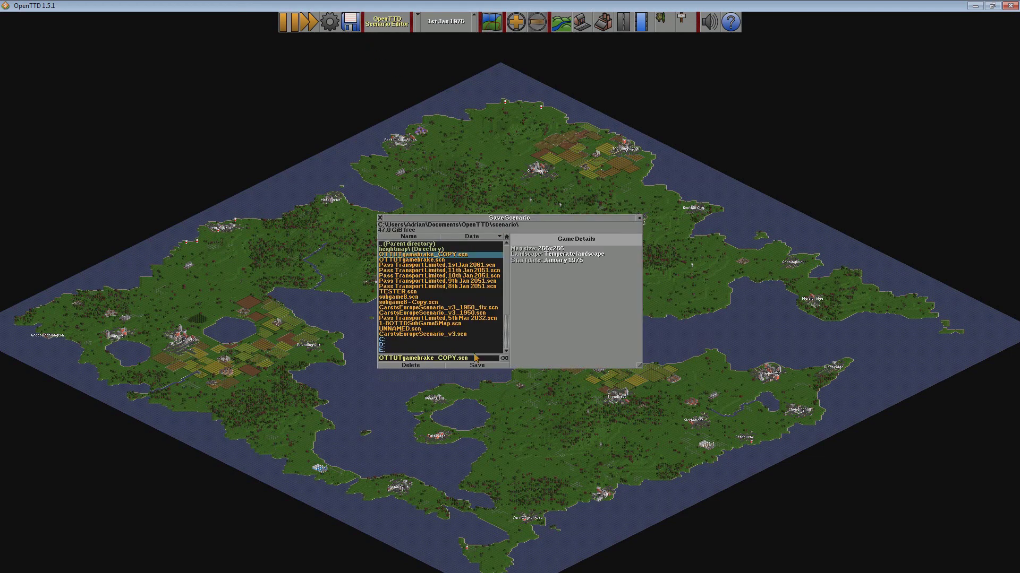
pyautogui.click(471, 366)
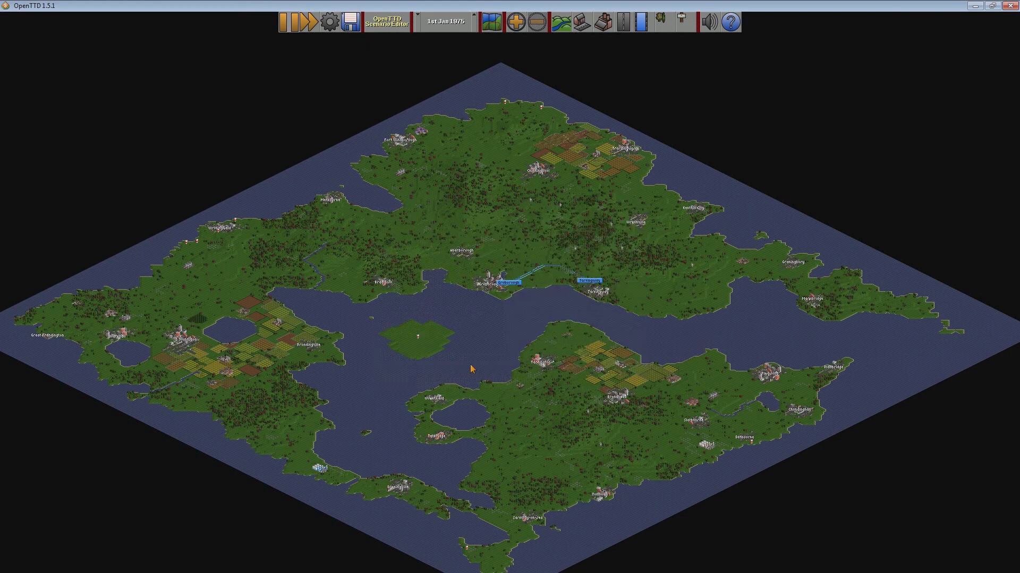
# Step: Abandon the Scenario Editor and return to the title screen
pyautogui.click(347, 27)
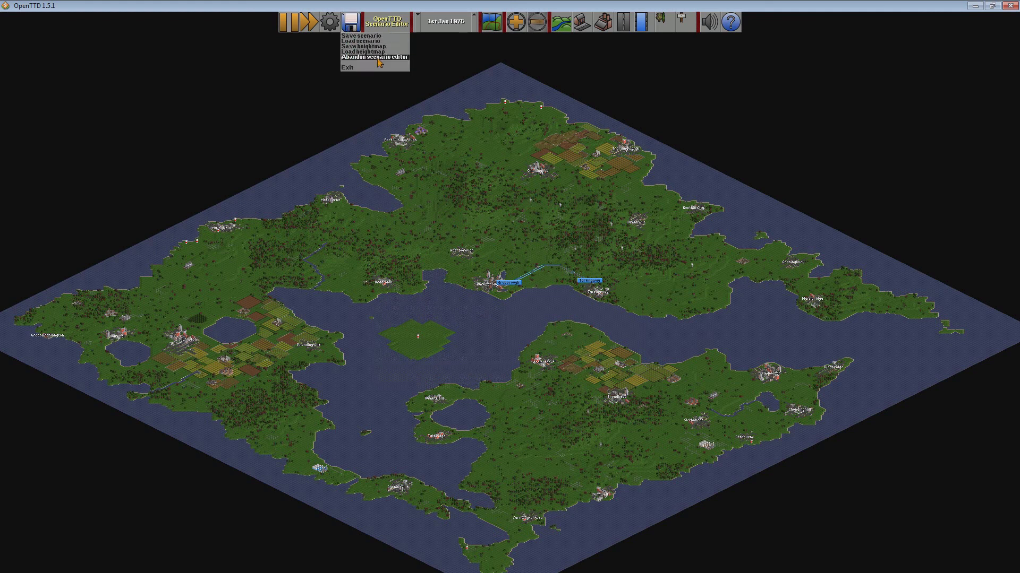
pyautogui.click(379, 63)
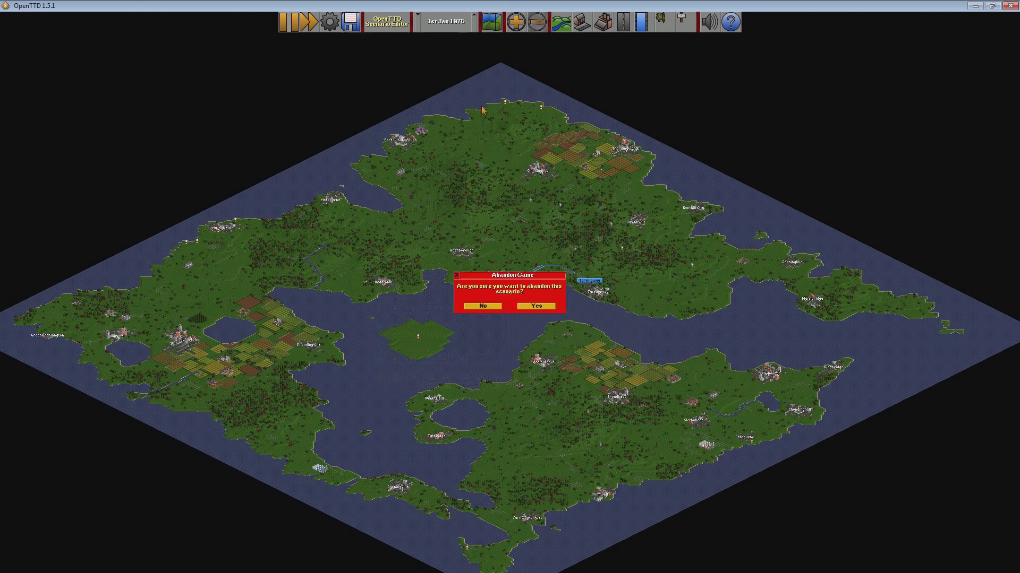
pyautogui.click(543, 308)
# Step: Open the list of saved games and inspect the details of OTTUTgamebrakeModified.sav and OTTUTgamebrake.sav
pyautogui.click(539, 257)
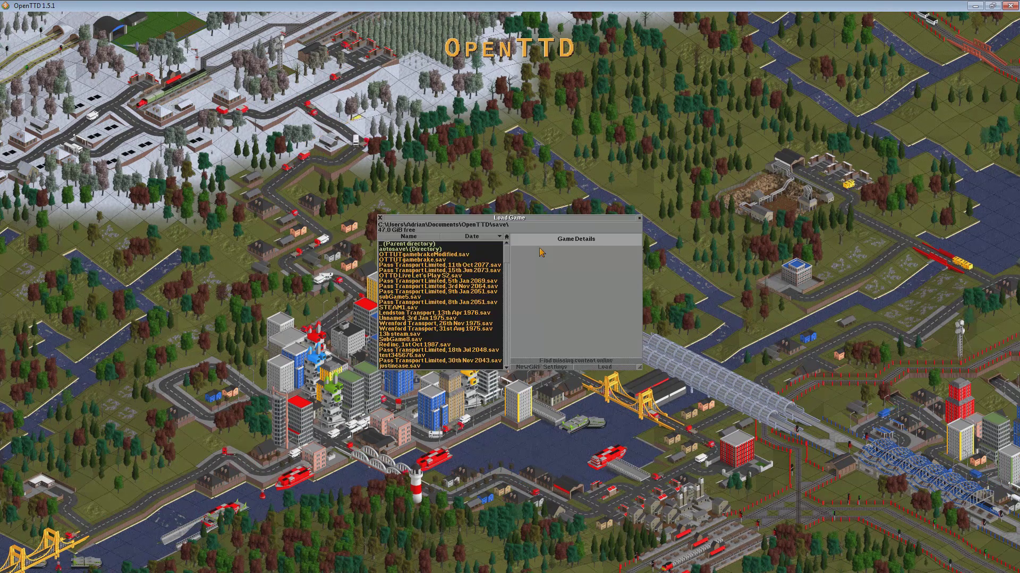
pyautogui.click(467, 254)
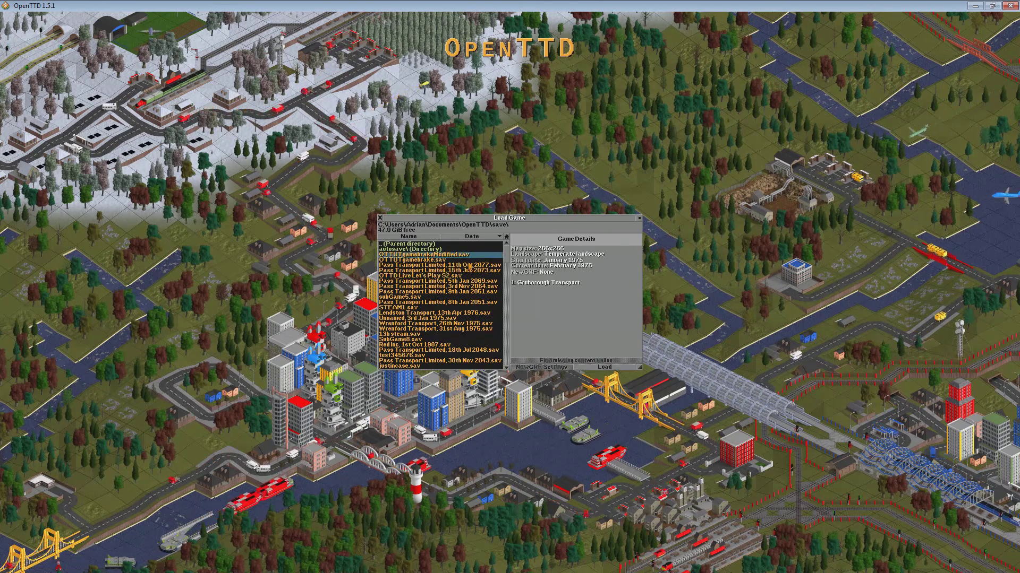
pyautogui.click(441, 277)
pyautogui.click(441, 259)
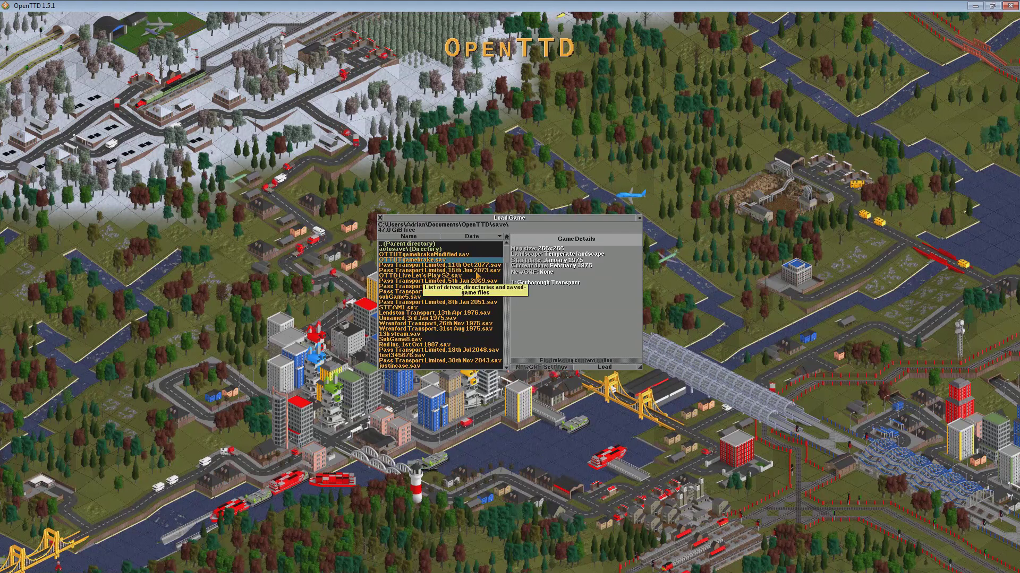
# Step: Close the saved games list, switch to Windows Explorer, and copy OTTUTgamebrake_COPY.scn from the scenario folder into the save folder
pyautogui.click(380, 218)
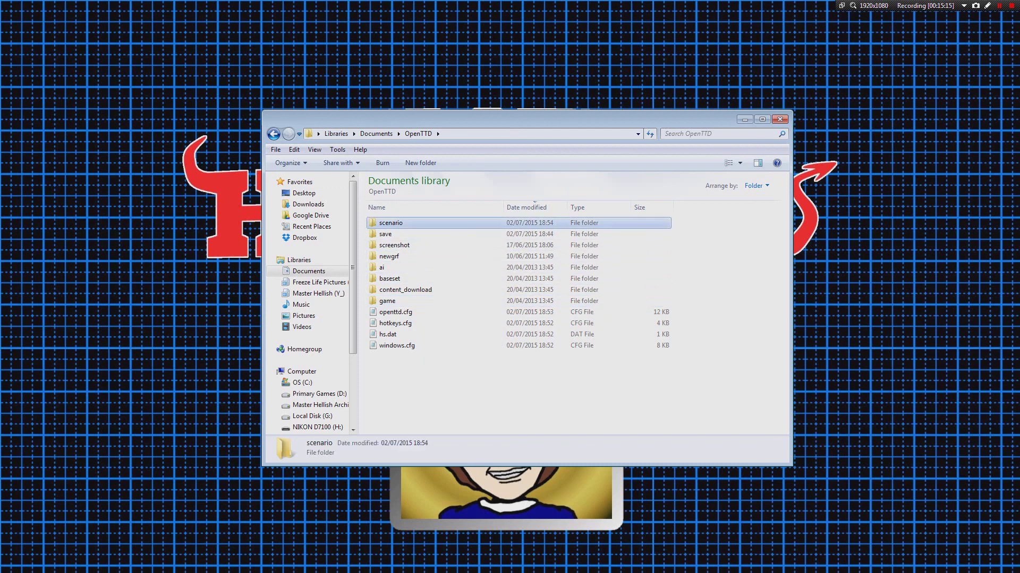
pyautogui.doubleClick(403, 223)
pyautogui.click(431, 234)
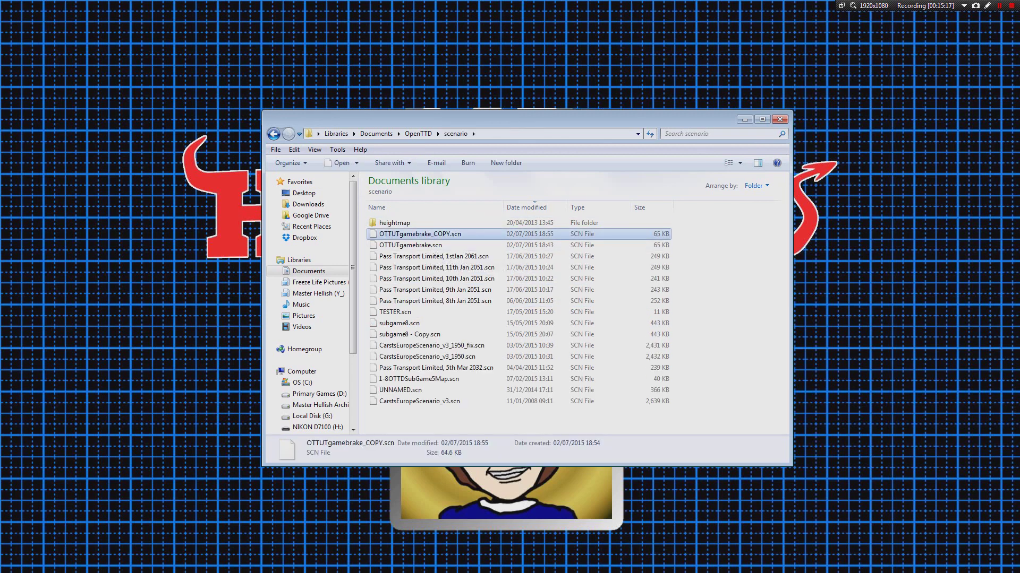
pyautogui.hotkey('alt', 'Left')
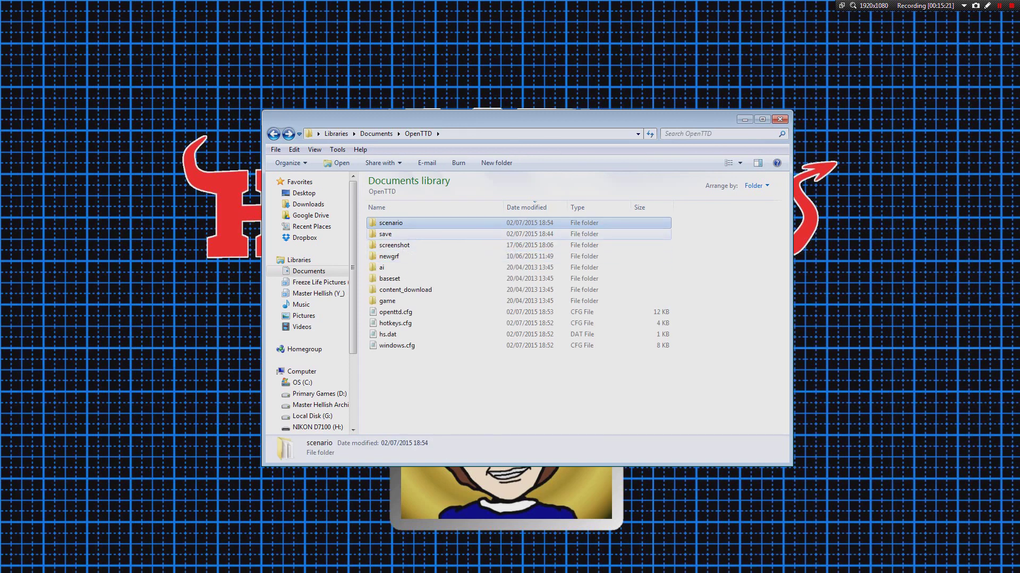
pyautogui.press('Down')
pyautogui.press('Return')
# Step: Rename the copied scenario file in the save folder to OTTUTgamebrakeVeryModified.sav and accept the extension change
pyautogui.click(443, 234)
pyautogui.click(443, 234)
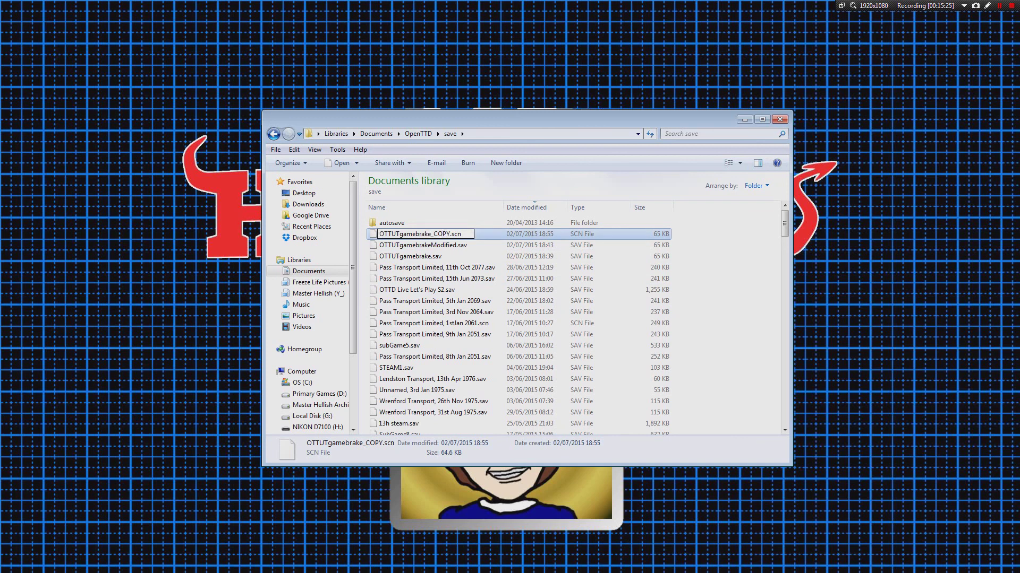
pyautogui.press('BackSpace')
pyautogui.write('VeryModified')
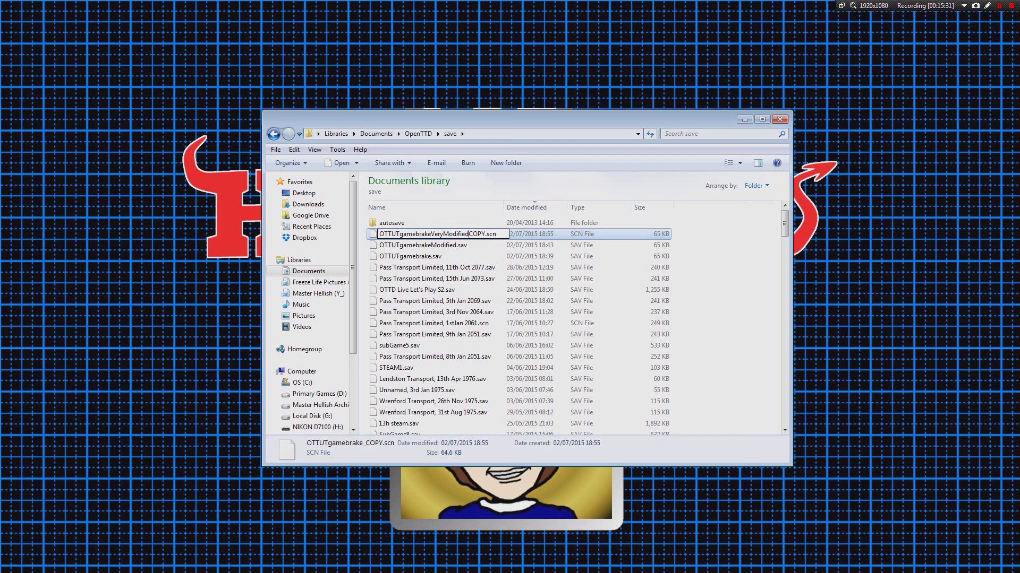
pyautogui.press('Delete')
pyautogui.press('Delete')
pyautogui.press('Delete')
pyautogui.press('Return')
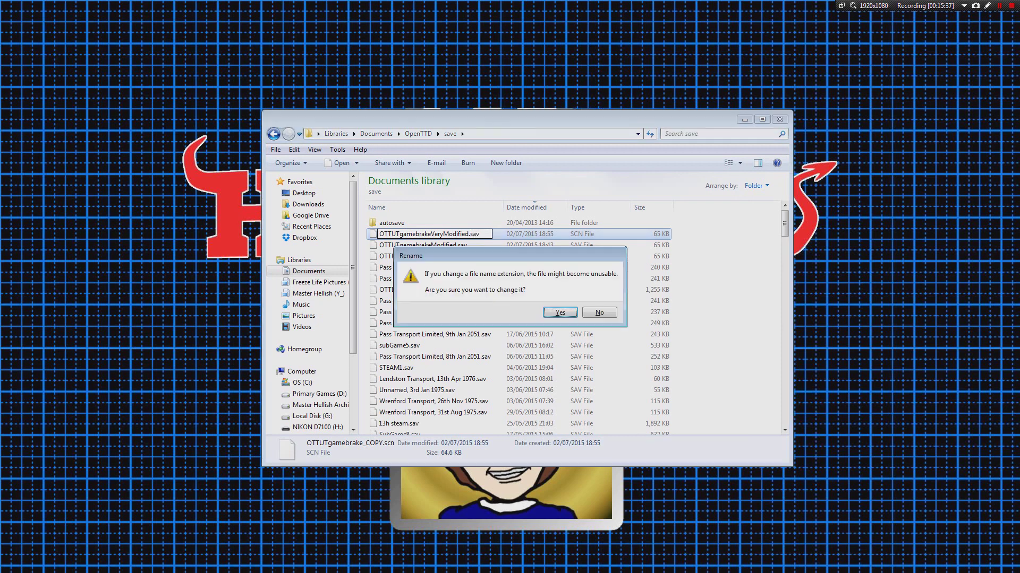
pyautogui.press('Return')
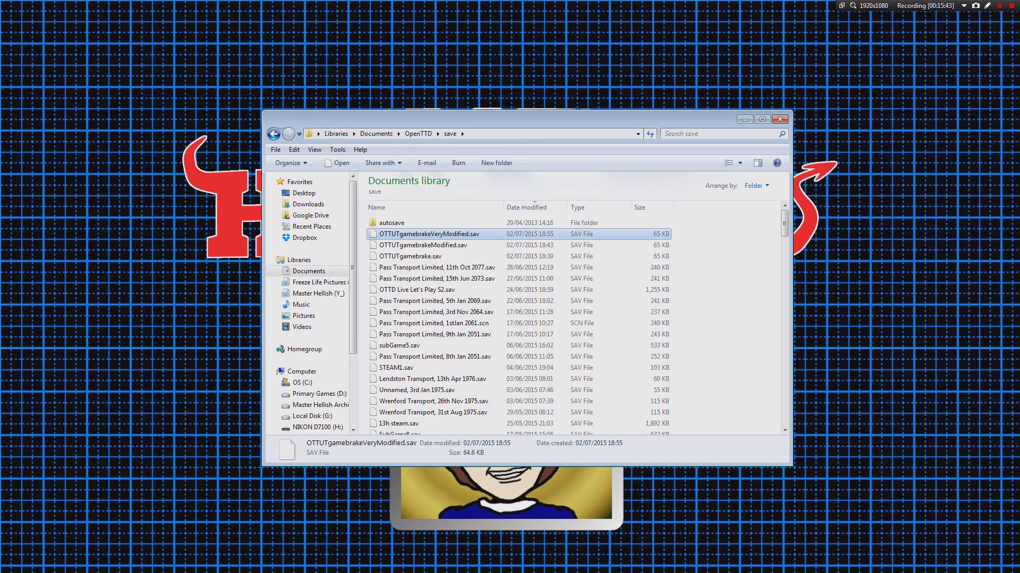
# Step: Switch to OpenTTD, load OTTUTgamebrakeVeryModified.sav, and unpause the game
pyautogui.hotkey('alt', 'Tab')
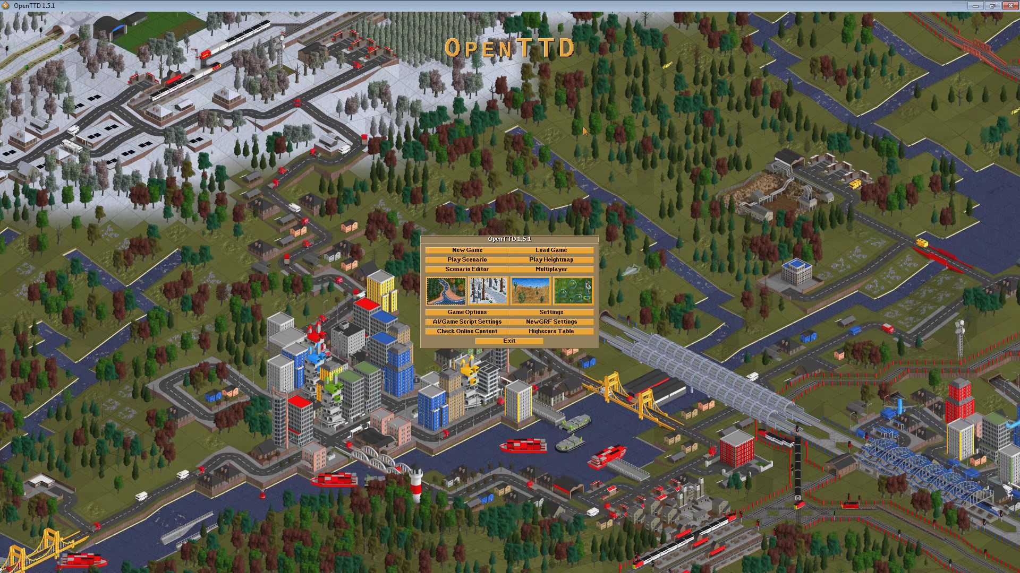
pyautogui.click(552, 251)
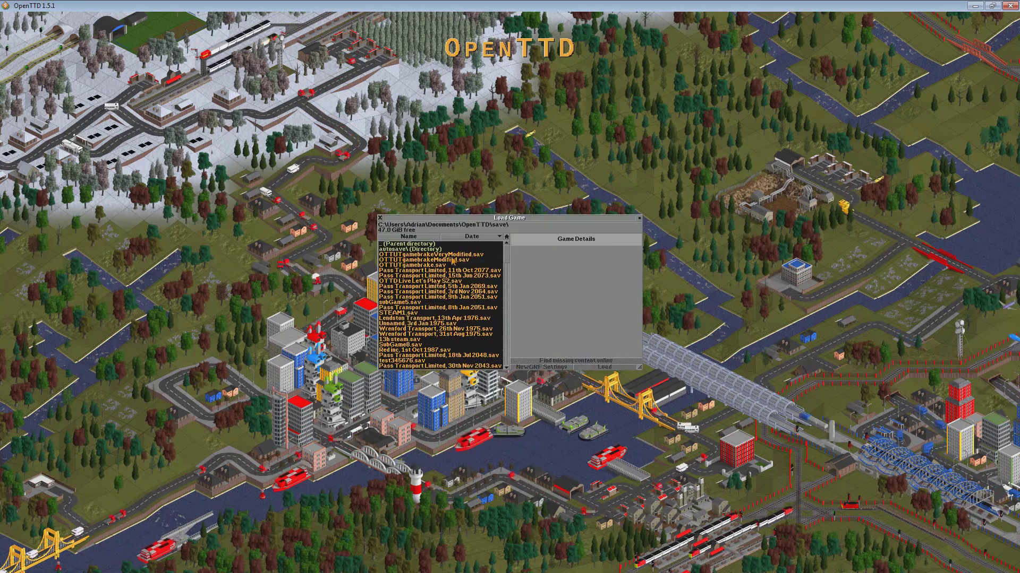
pyautogui.click(416, 255)
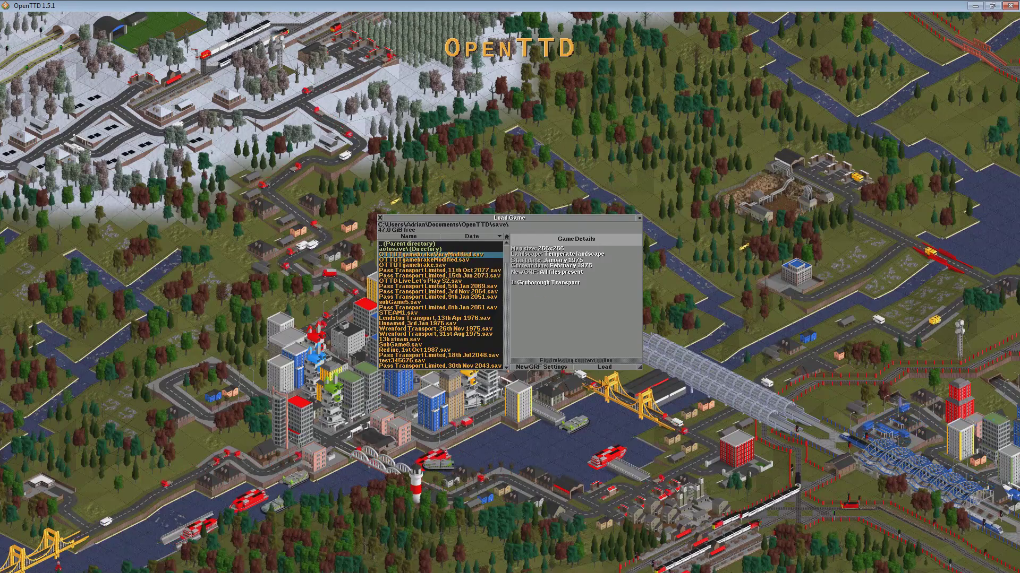
pyautogui.click(605, 367)
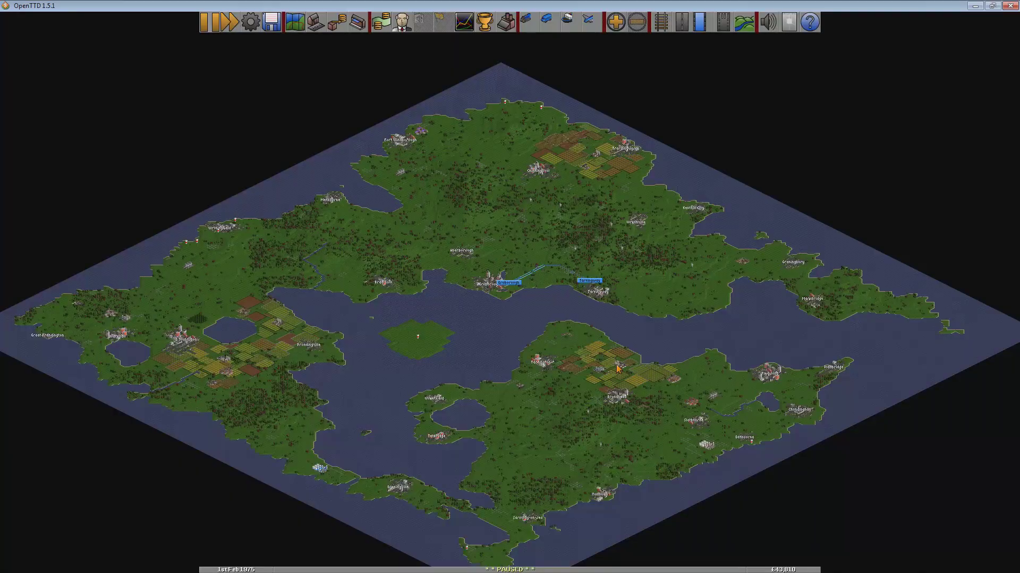
pyautogui.scroll(4, 538, 239)
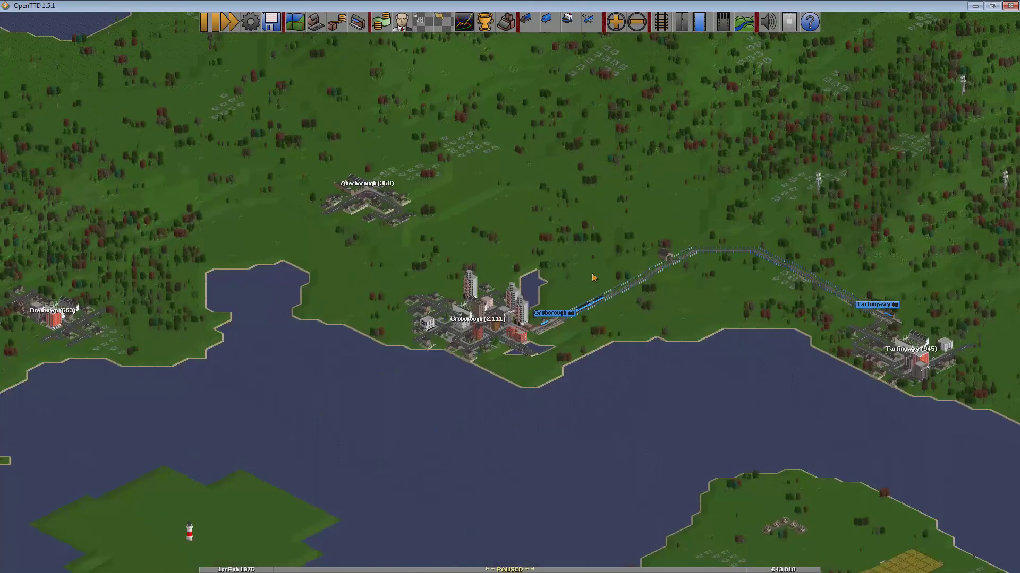
pyautogui.press('Pause')
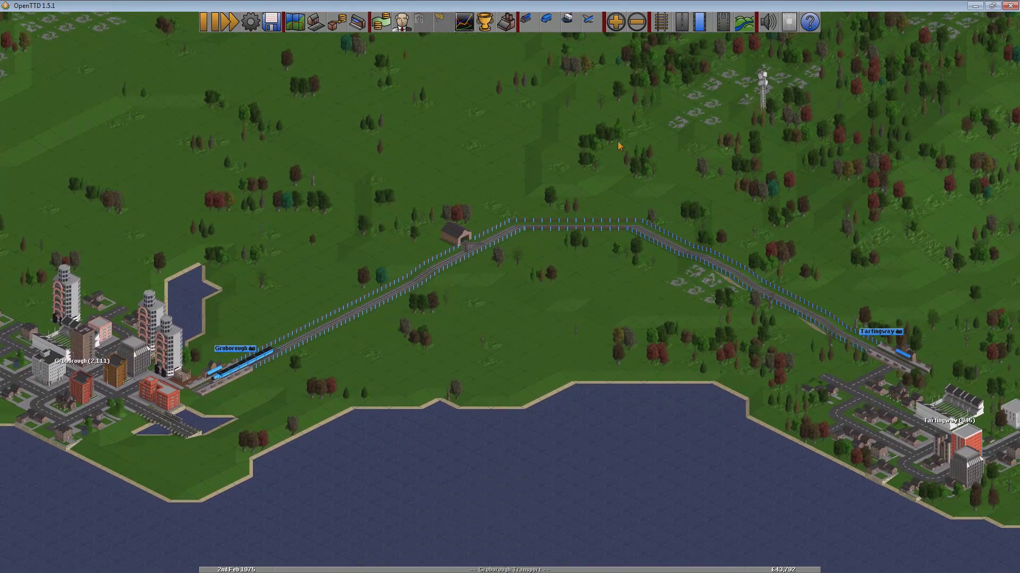
# Step: Examine the railway construction types on offer, including Vacuum Tube Construction, while the train runs between Groborough and Tarfingway
pyautogui.click(661, 22)
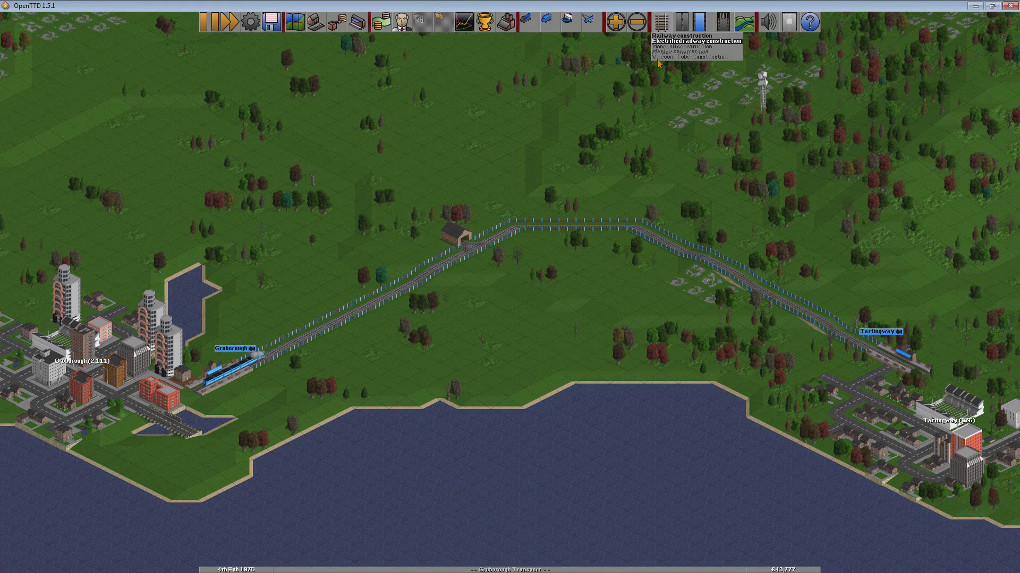
pyautogui.click(697, 63)
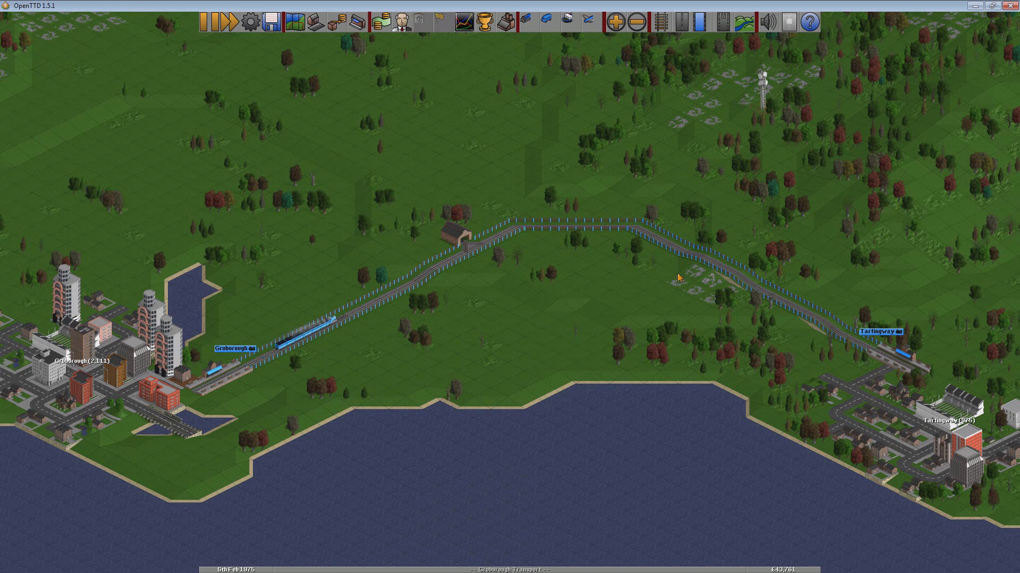
pyautogui.click(661, 23)
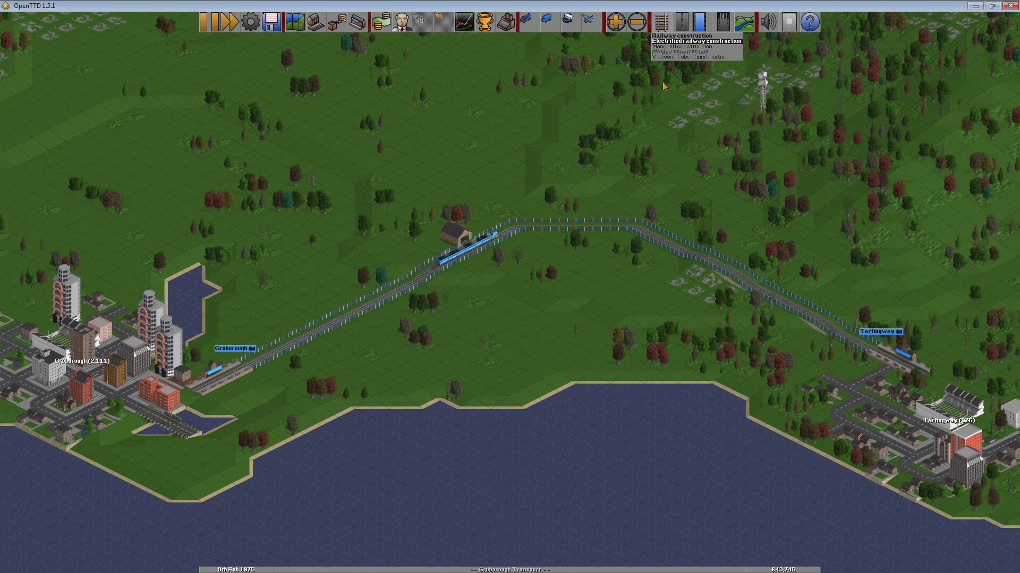
pyautogui.click(562, 182)
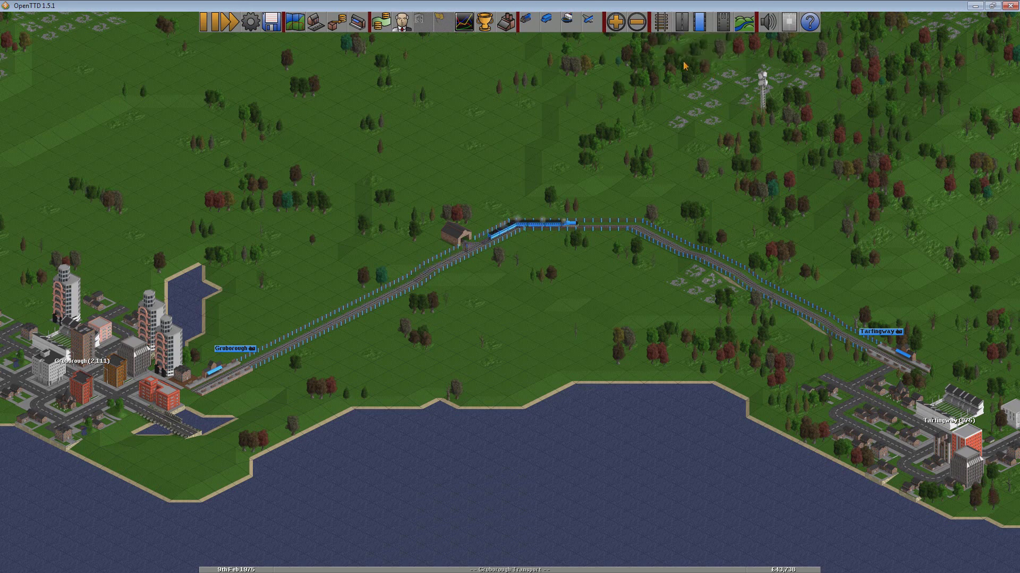
pyautogui.moveTo(511, 205); pyautogui.dragTo(511, 205)
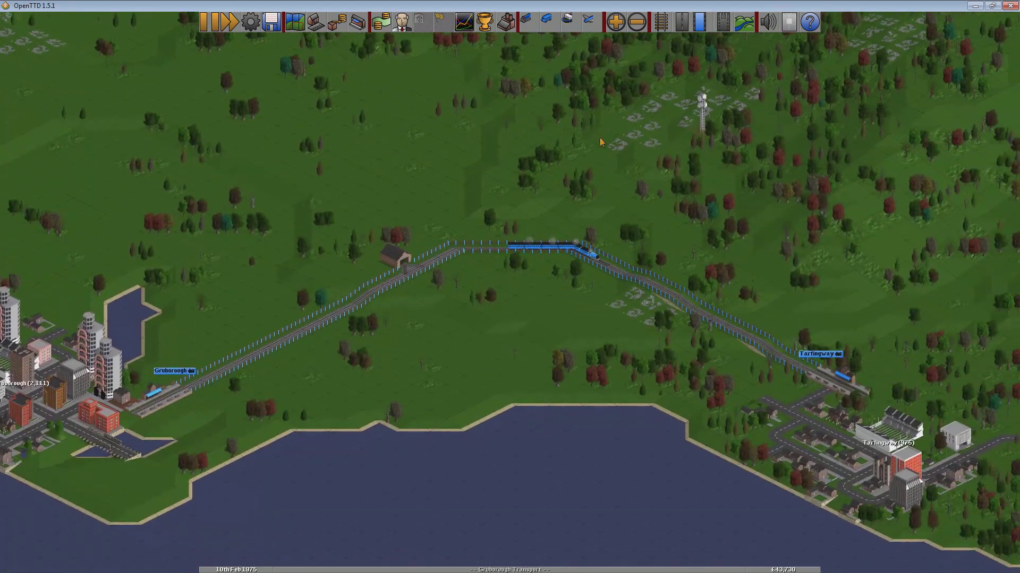
pyautogui.click(661, 25)
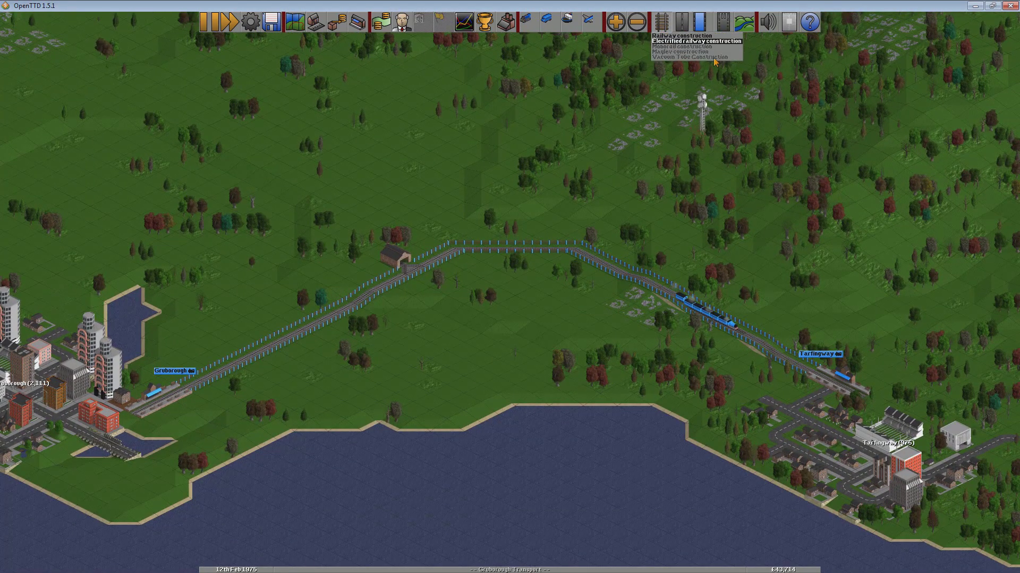
pyautogui.scroll(-4, 534, 215)
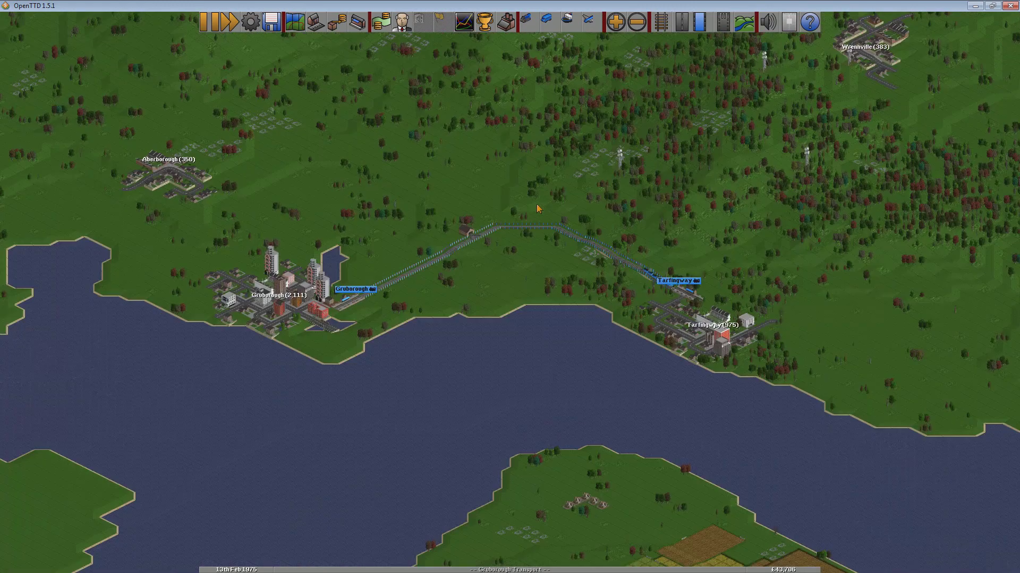